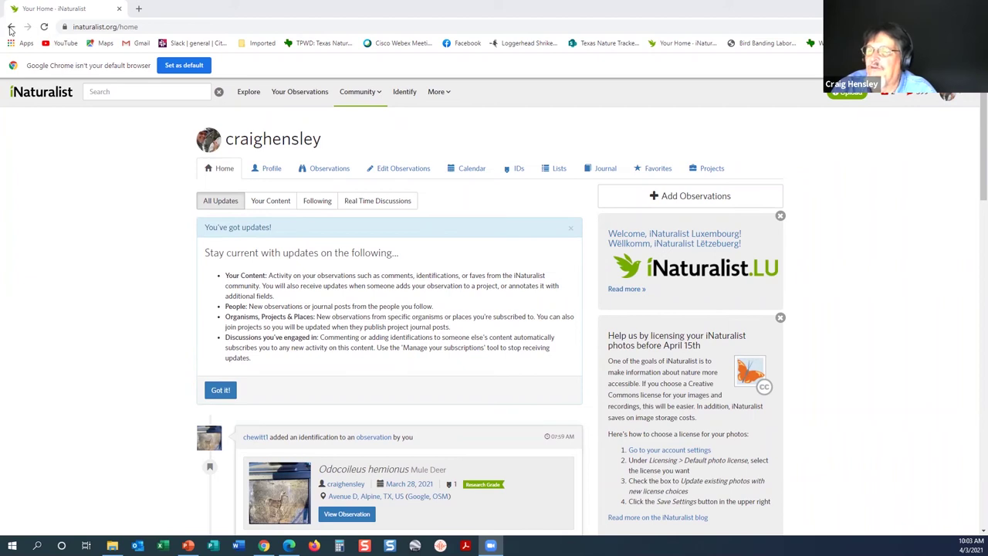
# Go to the account dashboard and open the Explore page with all observations
pyautogui.click(959, 100)
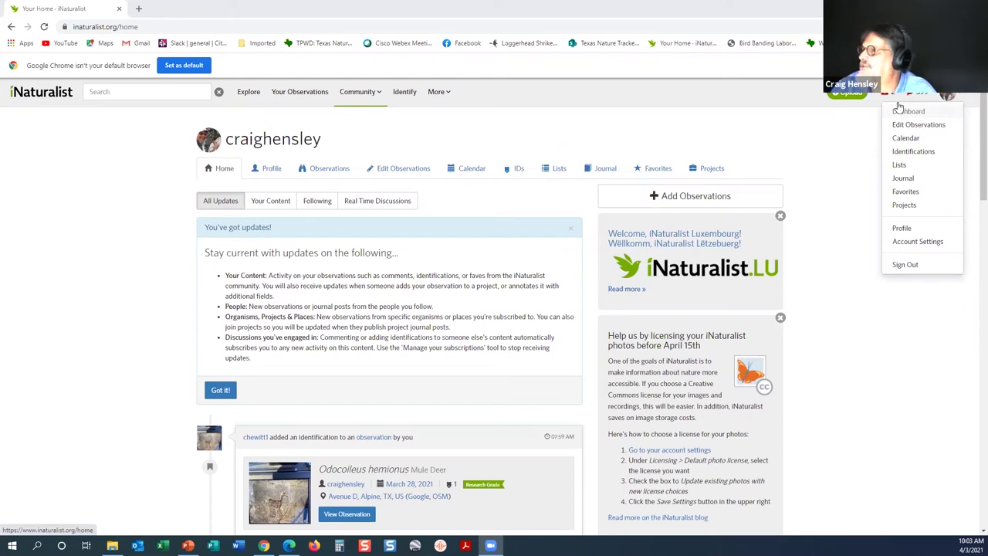
pyautogui.click(945, 110)
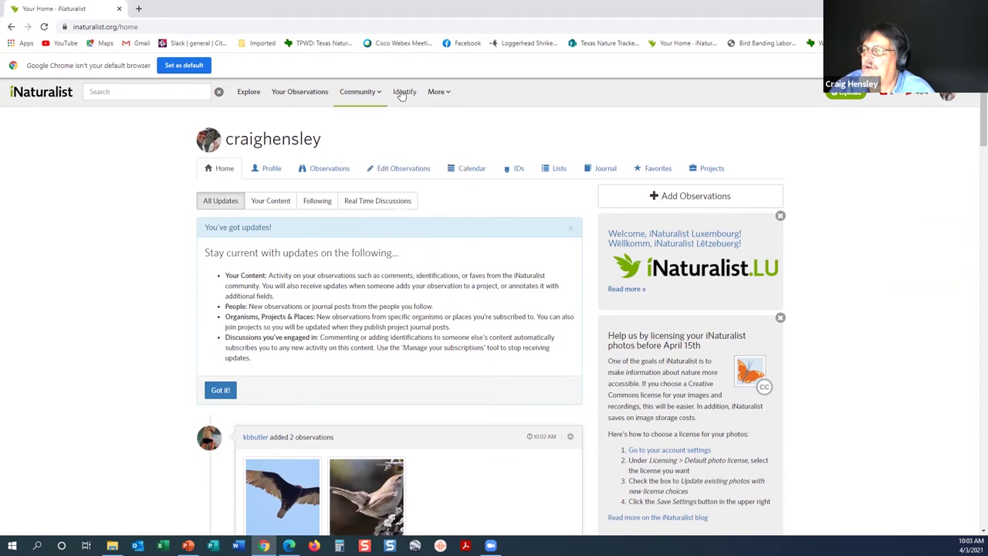
pyautogui.click(247, 91)
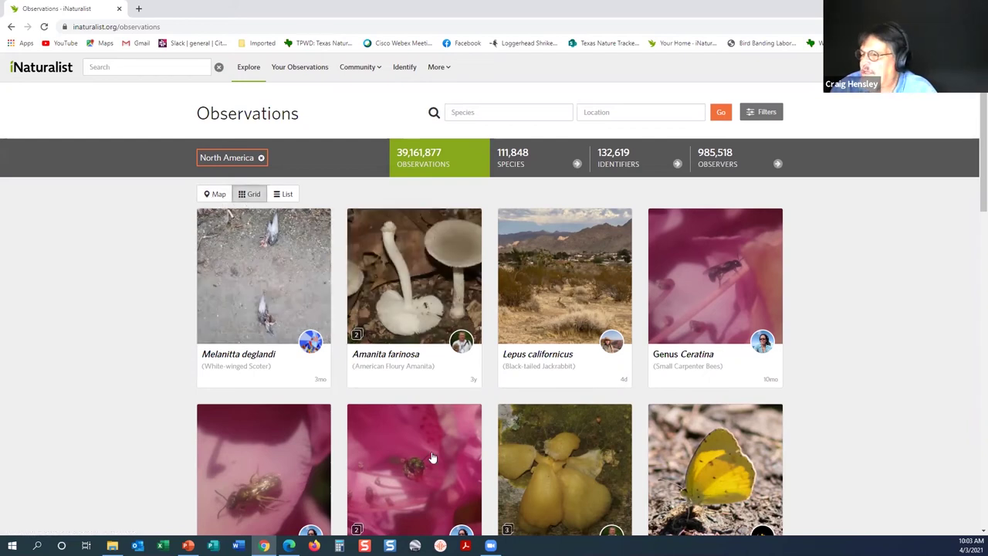
# Show the North America observations as a list and look through the entries
pyautogui.click(282, 194)
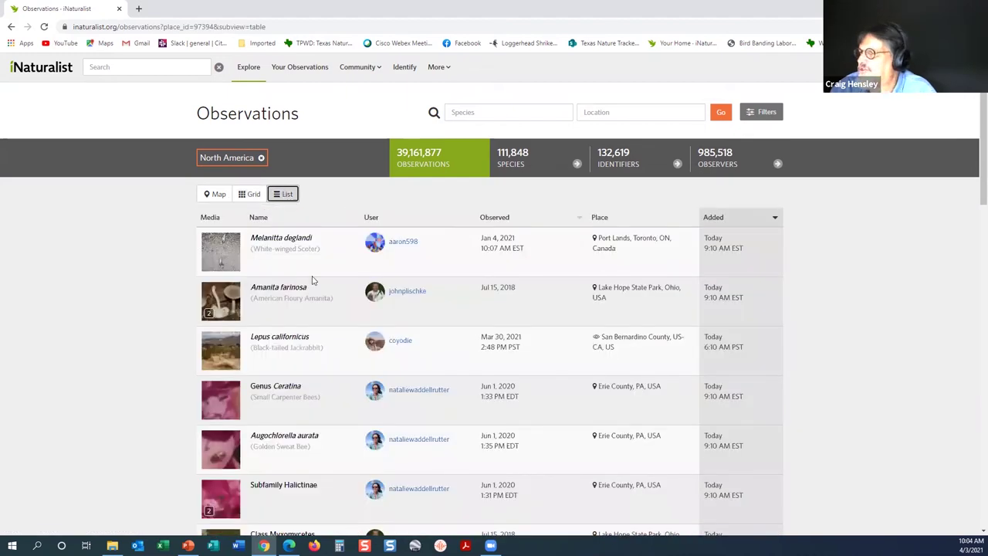
pyautogui.scroll(-6, 312, 280)
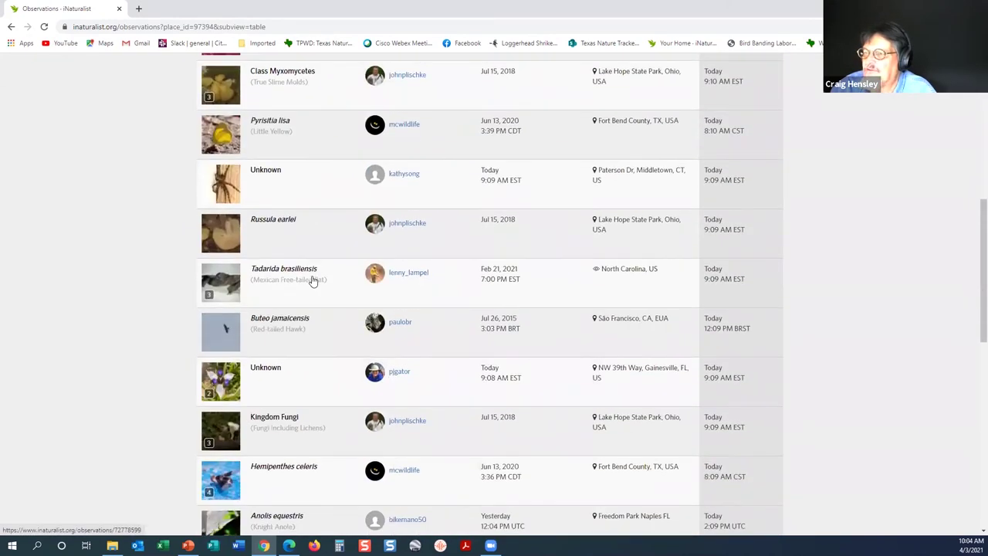
pyautogui.scroll(6, 312, 280)
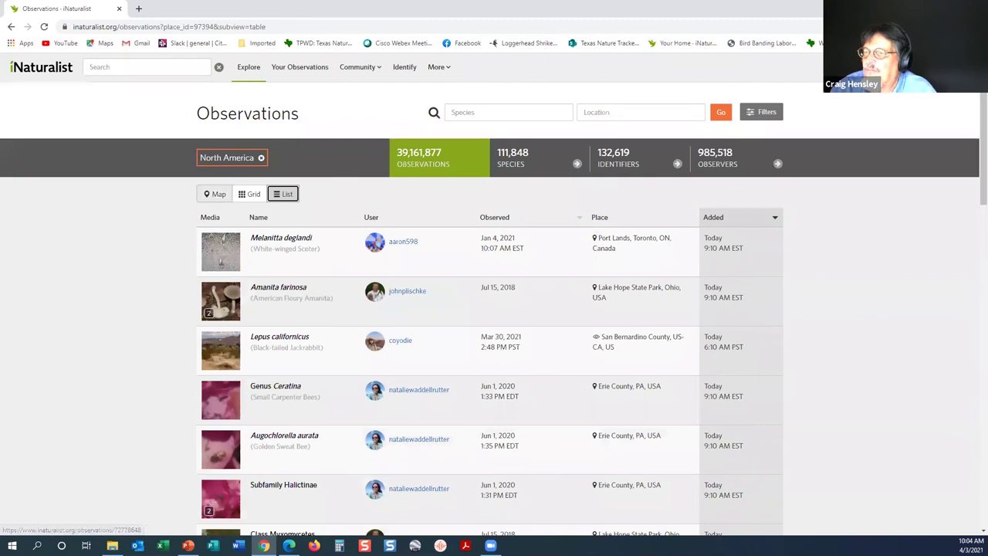
# Show the North America observations on the map and preview the location of individual entries
pyautogui.click(215, 193)
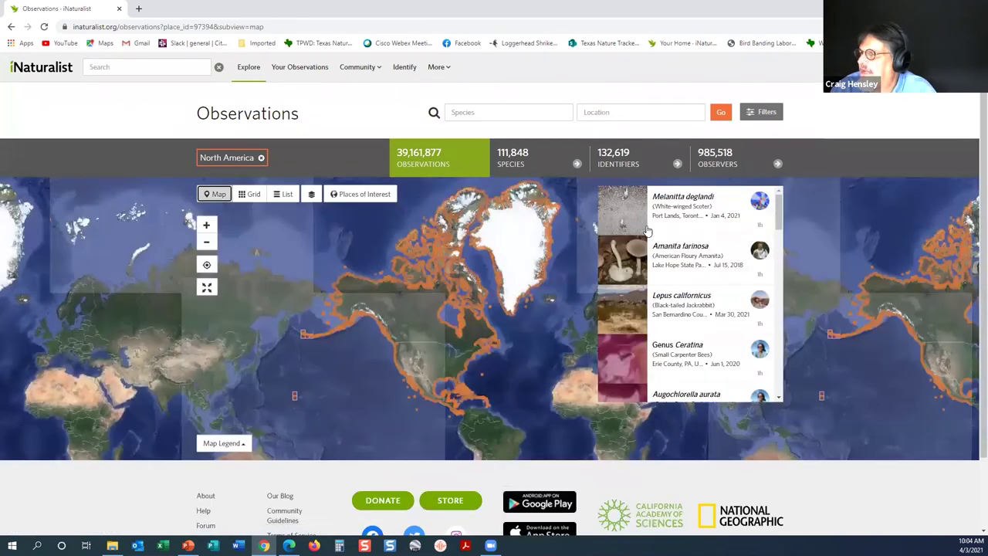
pyautogui.moveTo(669, 293)
pyautogui.moveTo(672, 351)
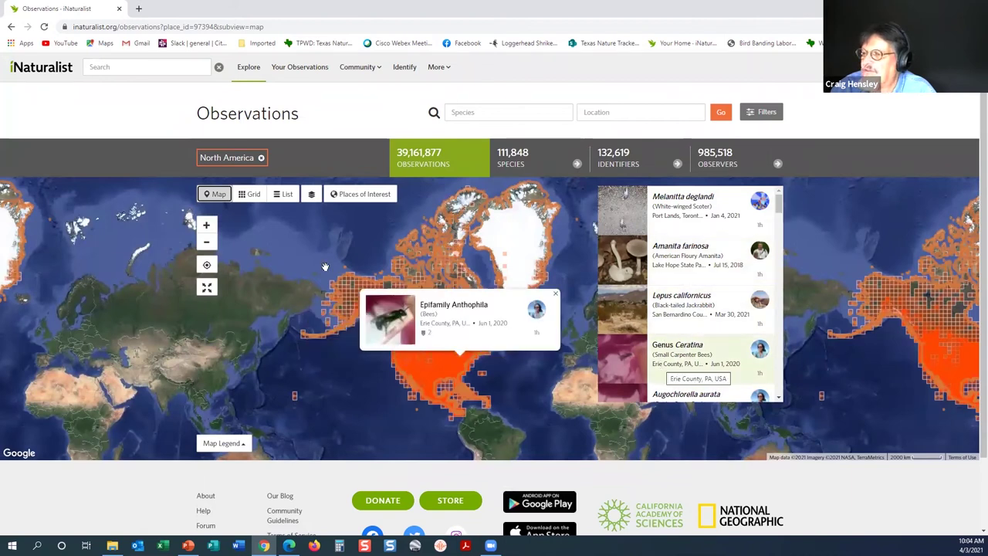
# Remove the North America filter and limit the observations to Bexar County, TX, USA
pyautogui.click(260, 158)
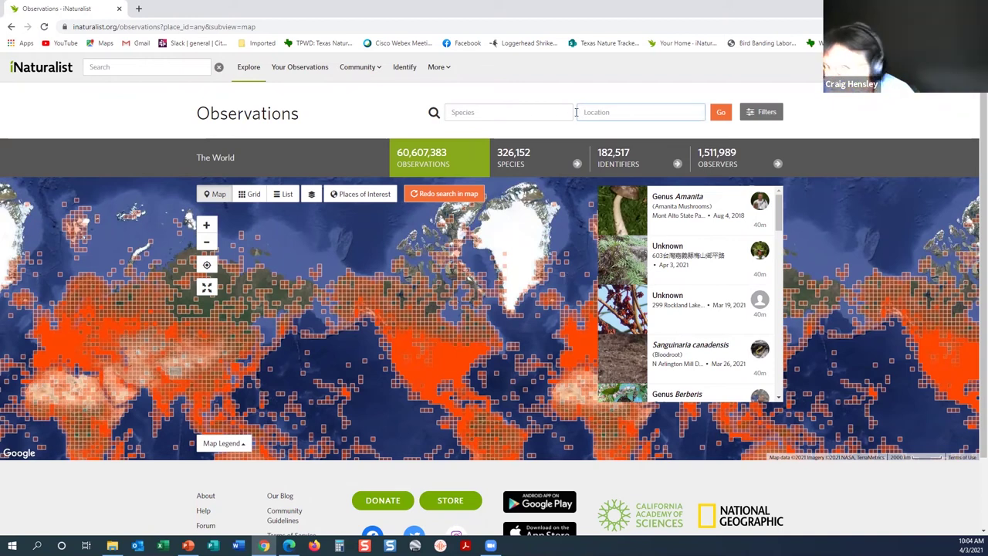
pyautogui.write('Bexar Co')
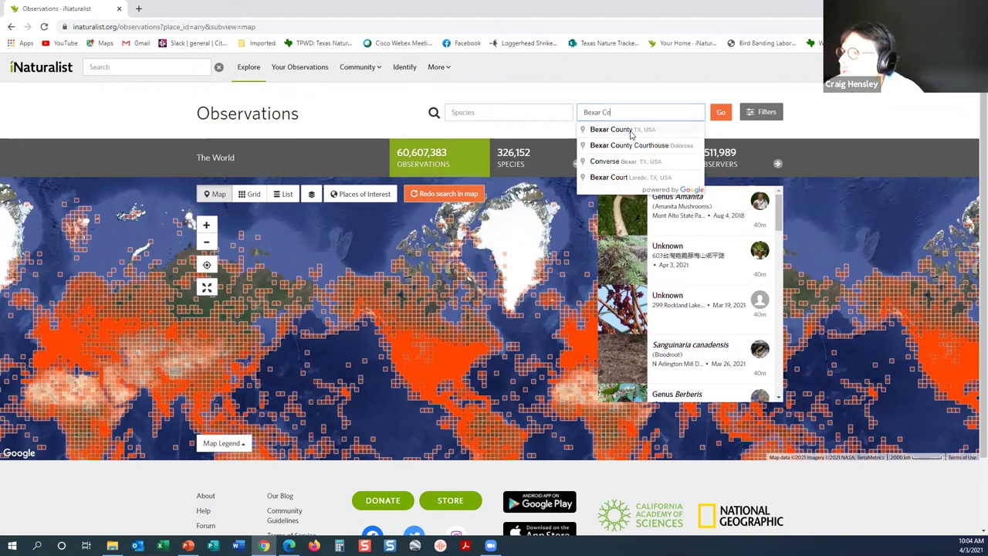
pyautogui.click(622, 129)
pyautogui.click(721, 115)
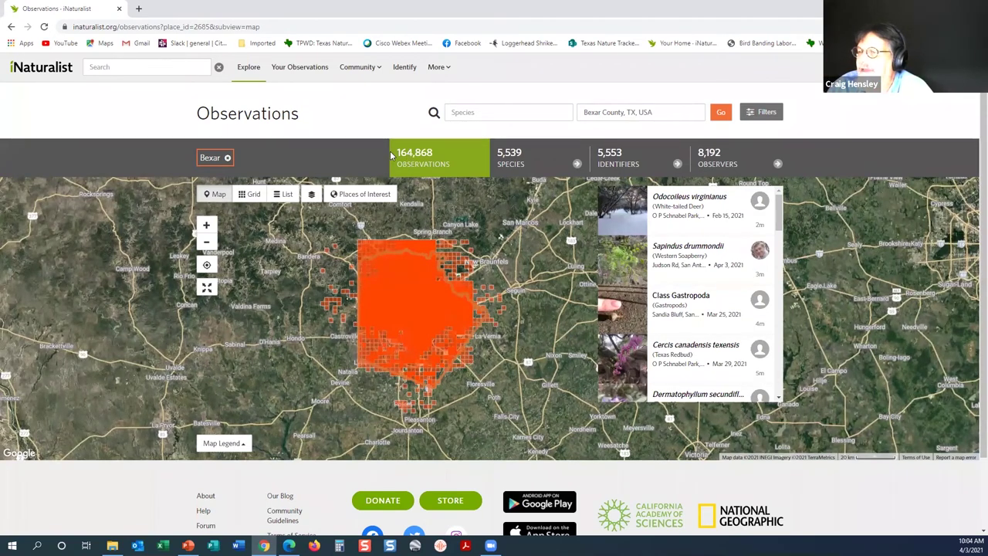
# Filter the Bexar County observations to butterflies, choosing Superfamily Papilionoidea
pyautogui.click(456, 112)
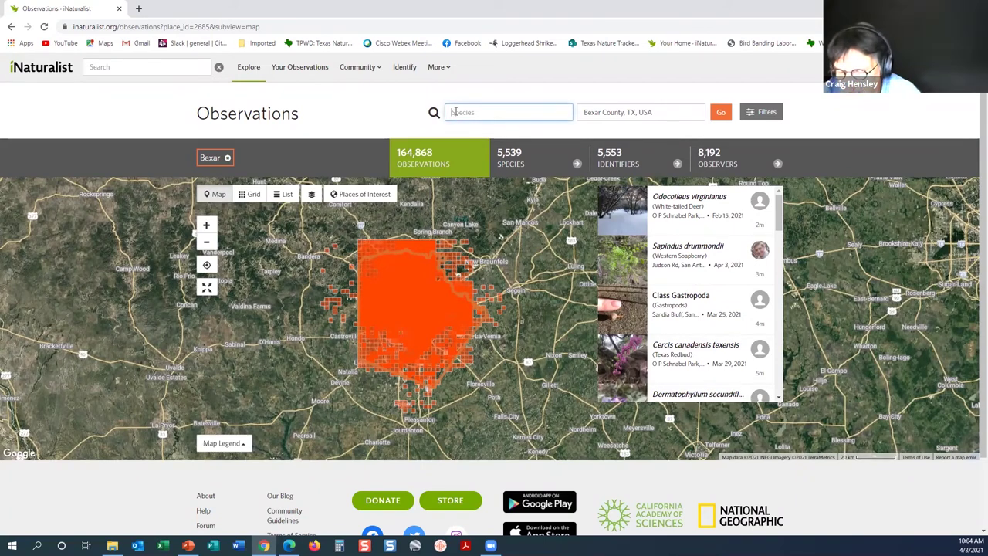
pyautogui.write('Butterf')
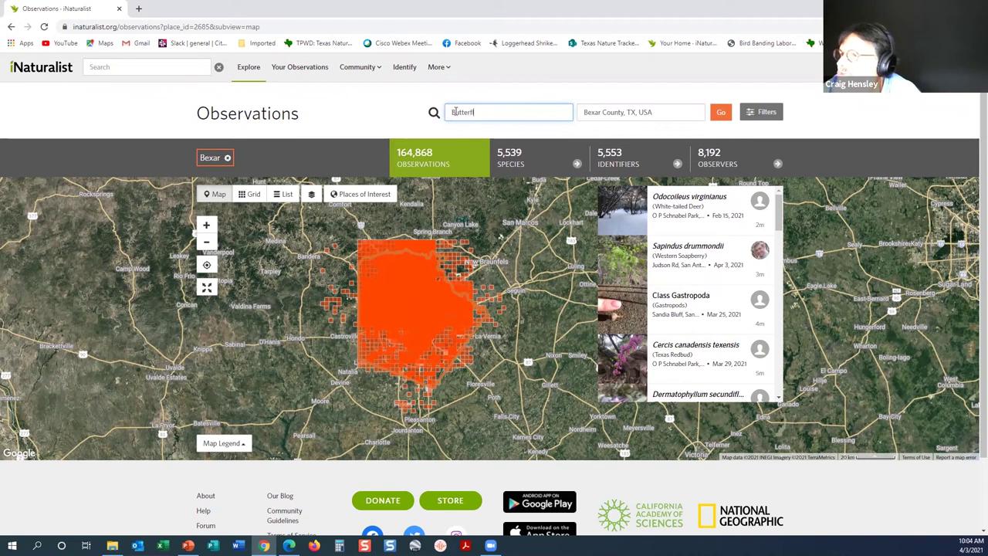
pyautogui.write('l')
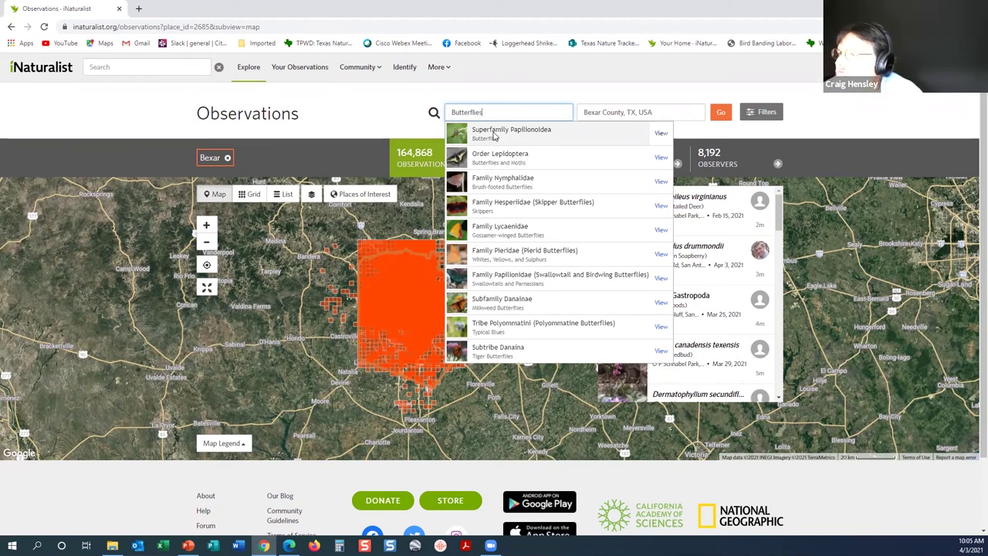
pyautogui.click(494, 136)
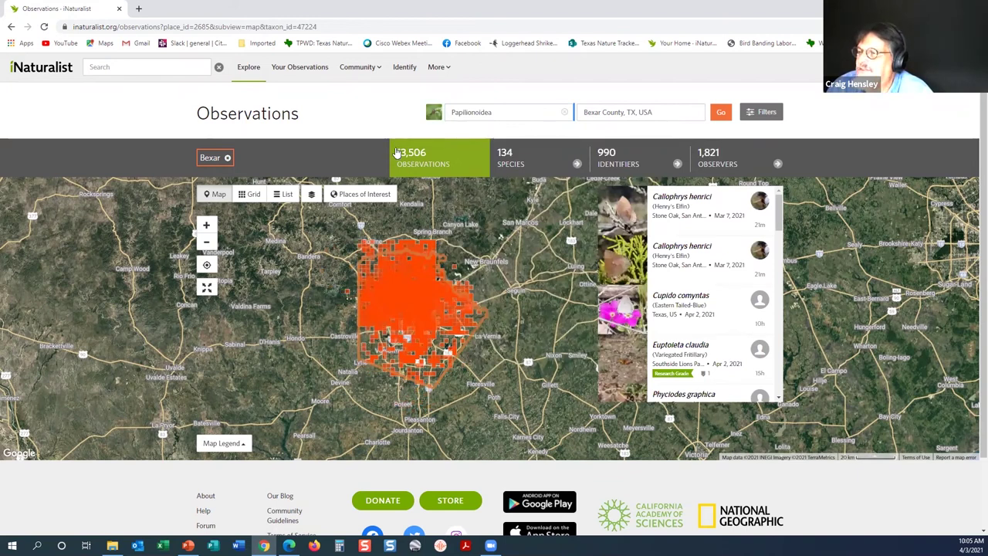
# Show the Bexar County butterfly observations as a photo grid and look through them
pyautogui.click(248, 195)
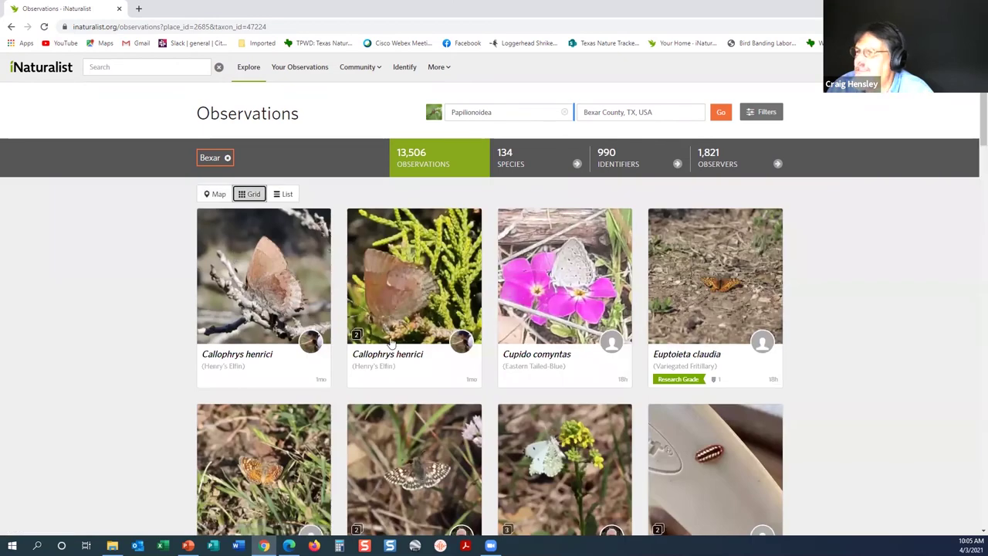
pyautogui.scroll(-2, 327, 329)
pyautogui.scroll(-3, 328, 329)
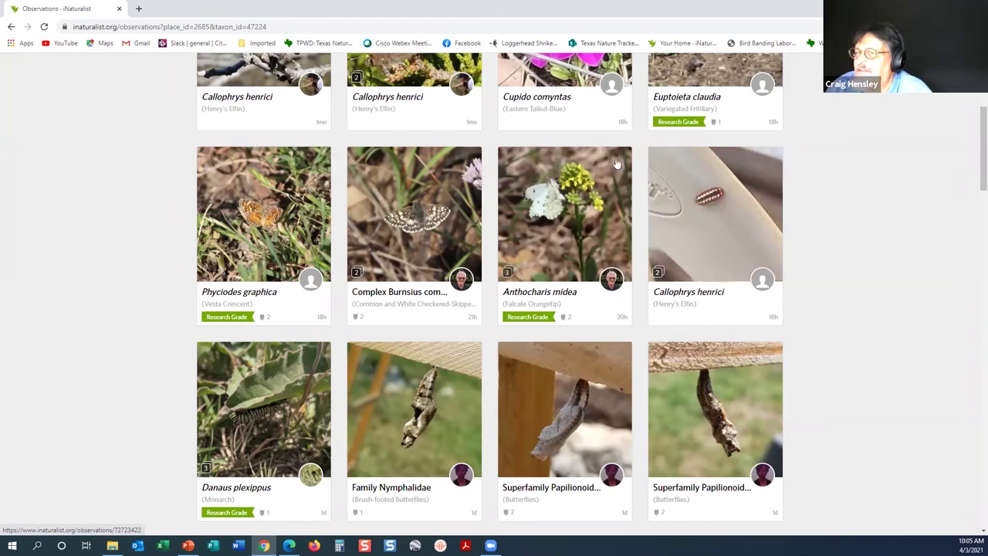
pyautogui.scroll(4, 250, 155)
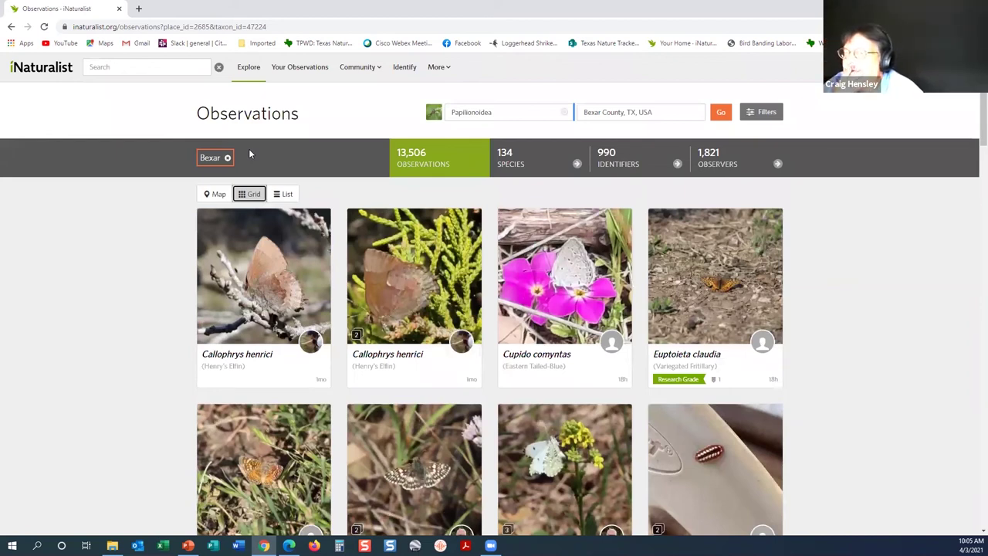
# Display your own observations across all locations
pyautogui.click(288, 71)
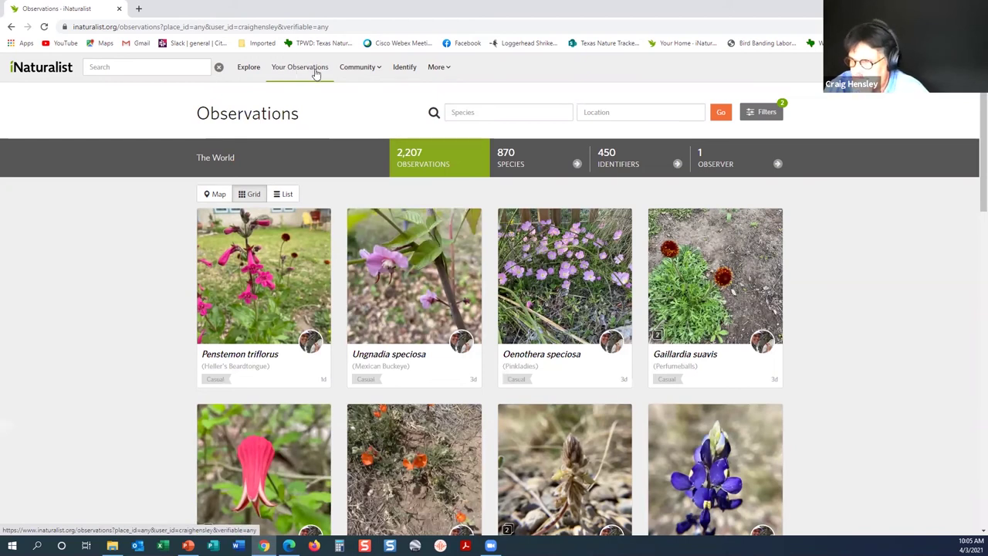
pyautogui.moveTo(368, 71)
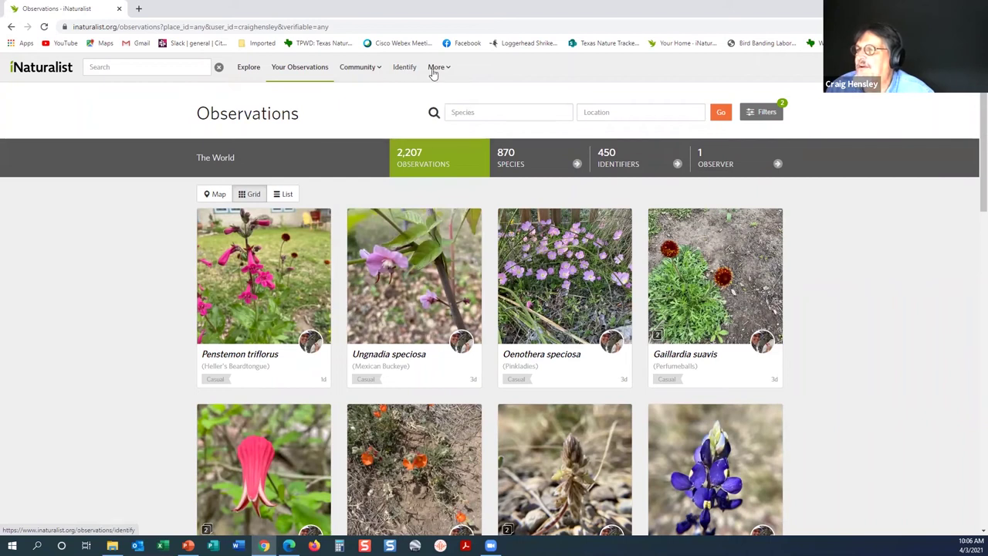
# Open the site's Help page and look through the frequently asked questions and their answers
pyautogui.moveTo(441, 68)
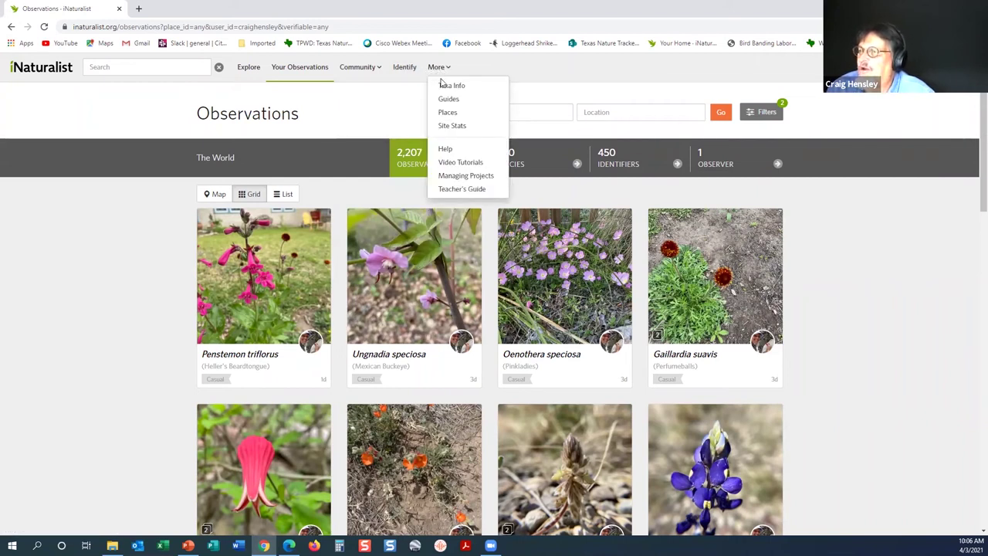
pyautogui.click(443, 150)
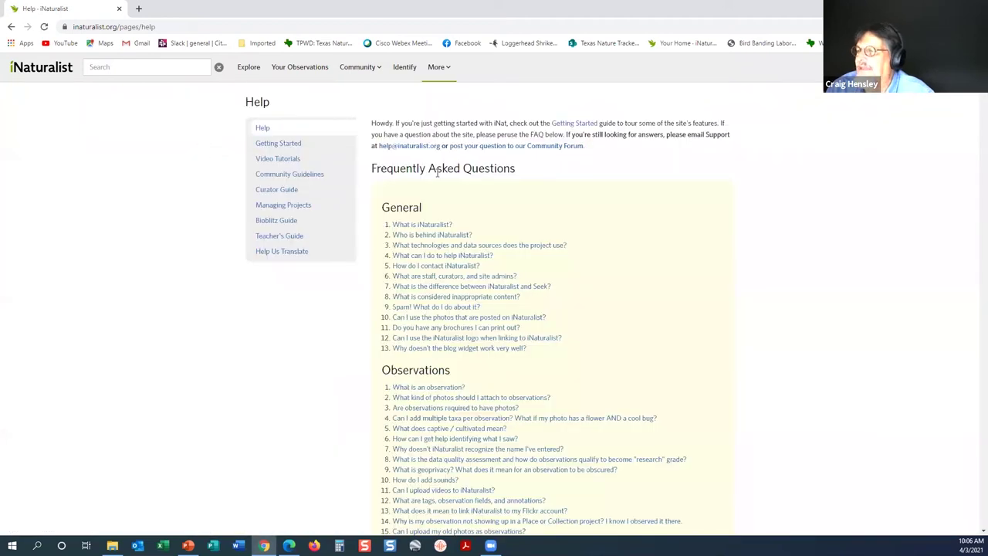
pyautogui.scroll(-20, 465, 200)
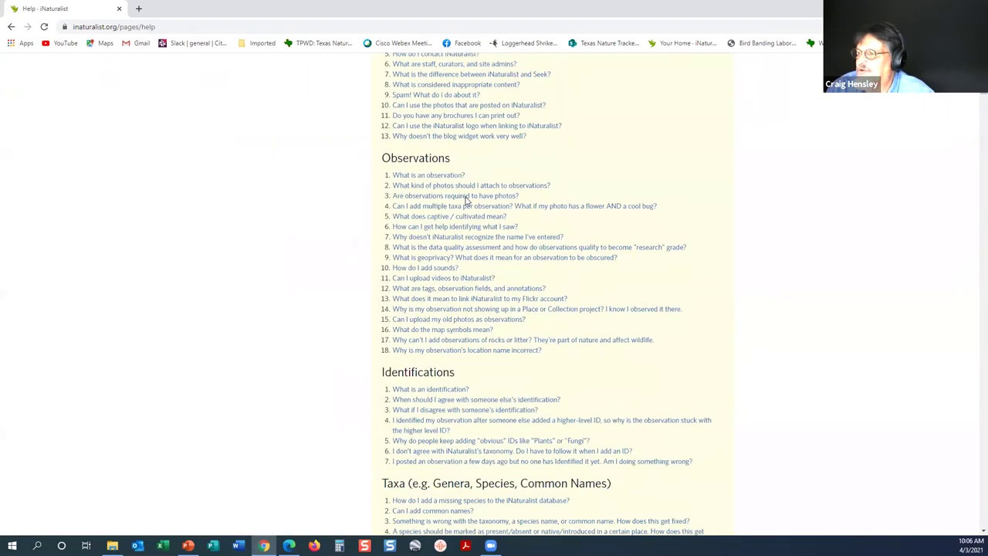
pyautogui.scroll(-2, 466, 199)
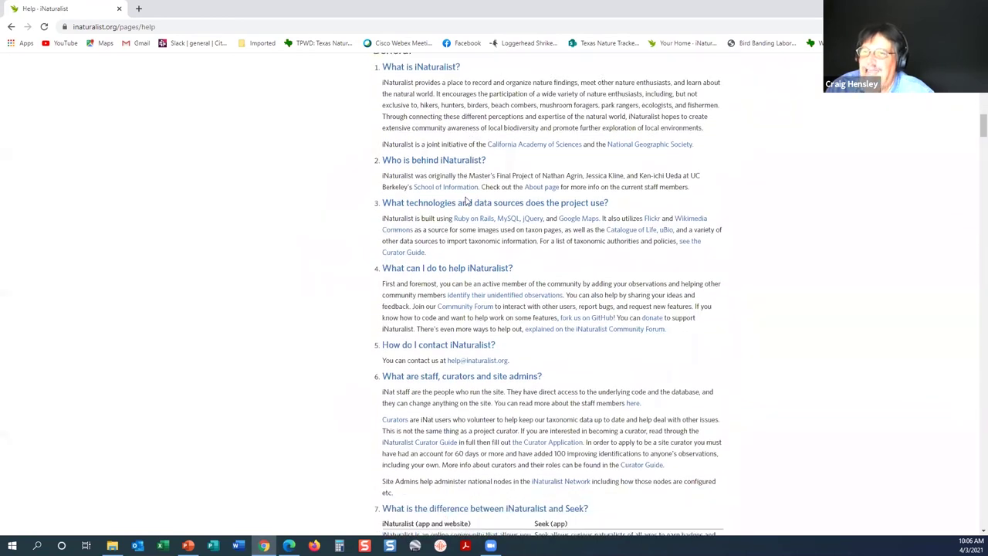
pyautogui.scroll(20, 465, 201)
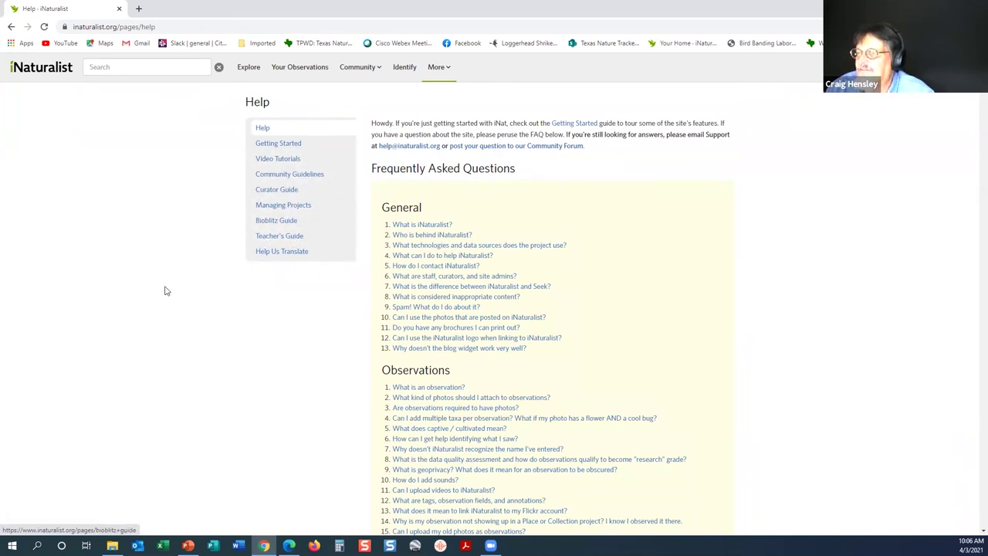
# Search Taxa Info for the loggerhead shrike and open the Lanius ludovicianus species page
pyautogui.click(436, 67)
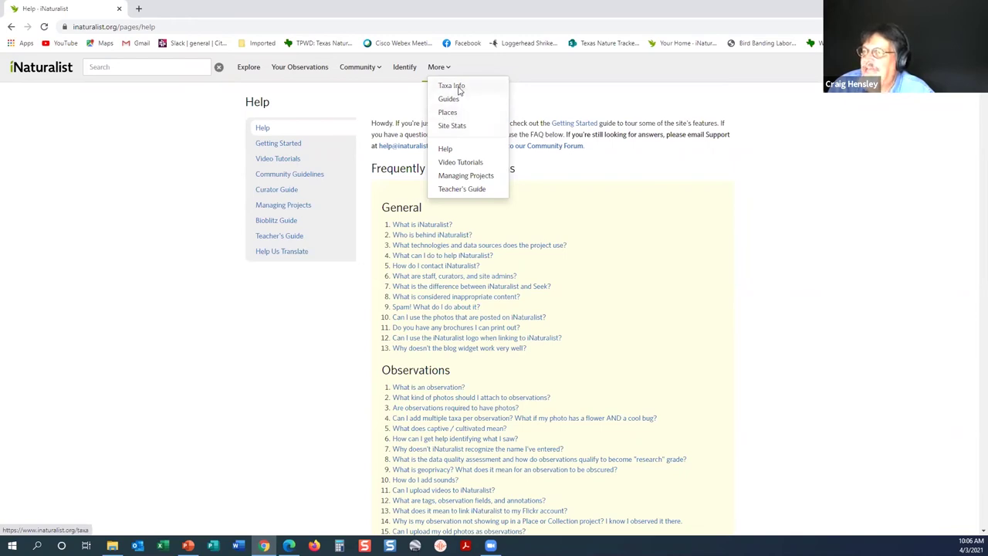
pyautogui.click(458, 91)
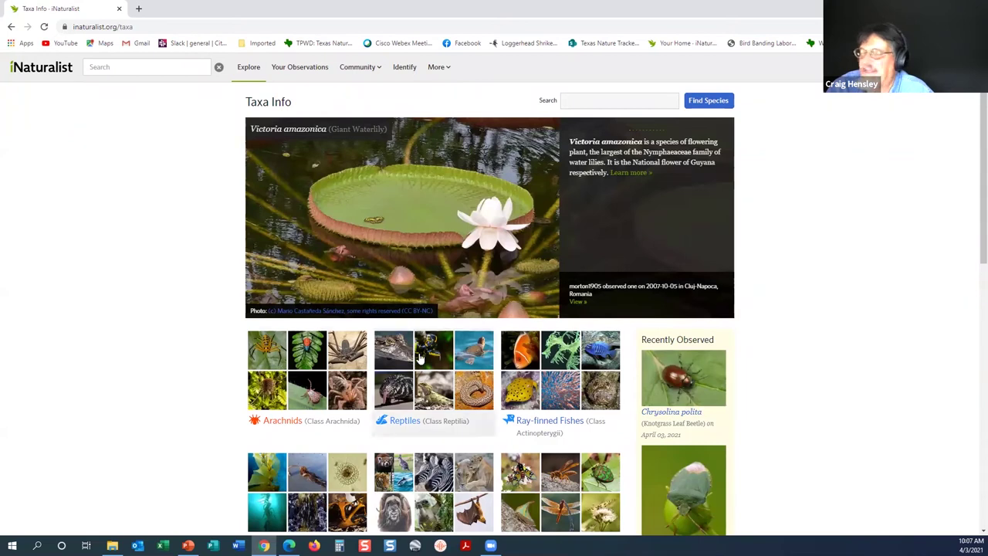
pyautogui.click(585, 99)
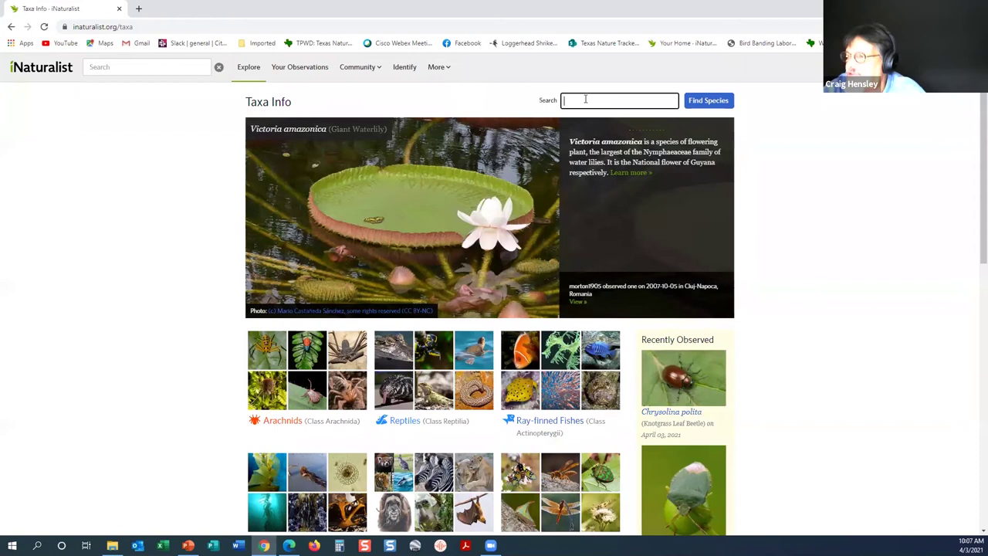
pyautogui.write('loggerhead shrik')
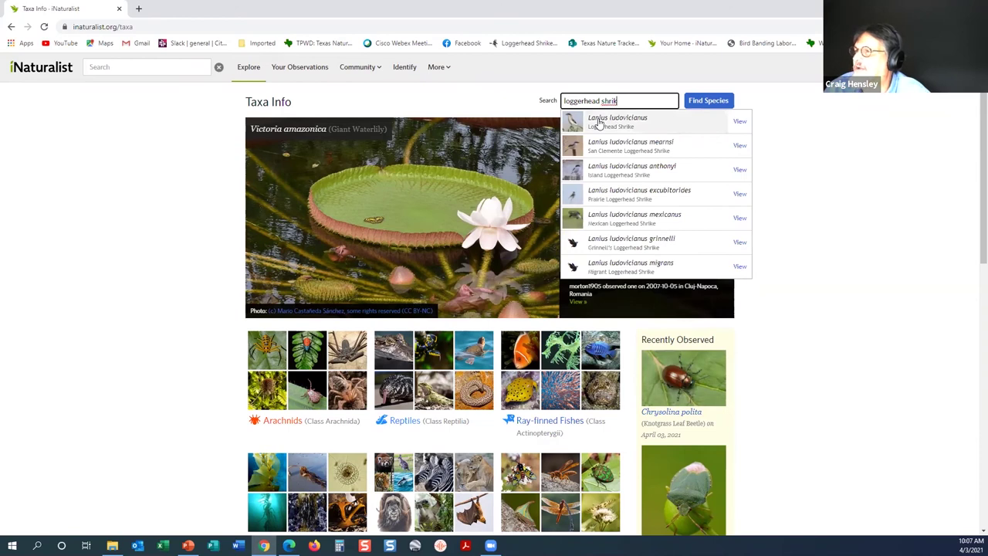
pyautogui.click(599, 121)
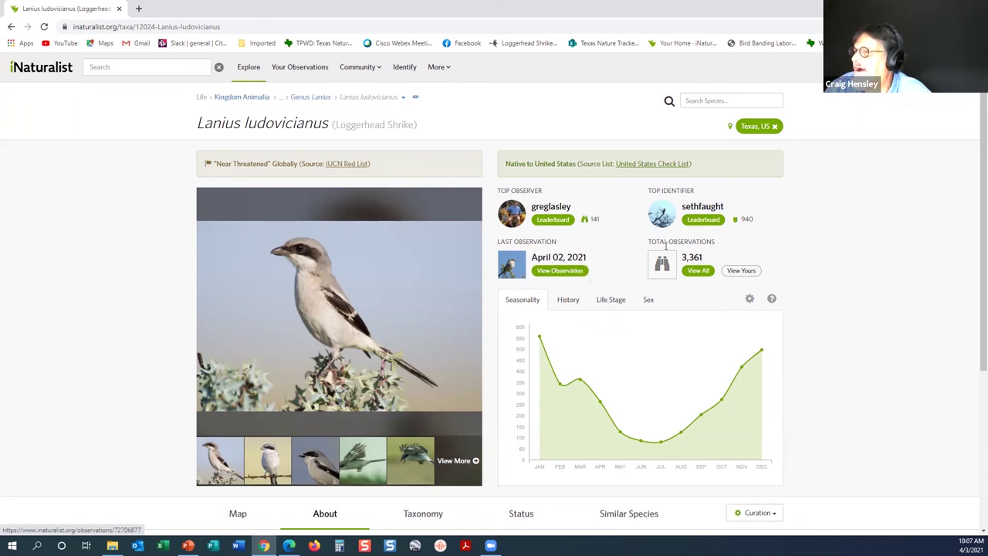
# View all Texas observations of the Loggerhead Shrike and look through the photos
pyautogui.click(699, 272)
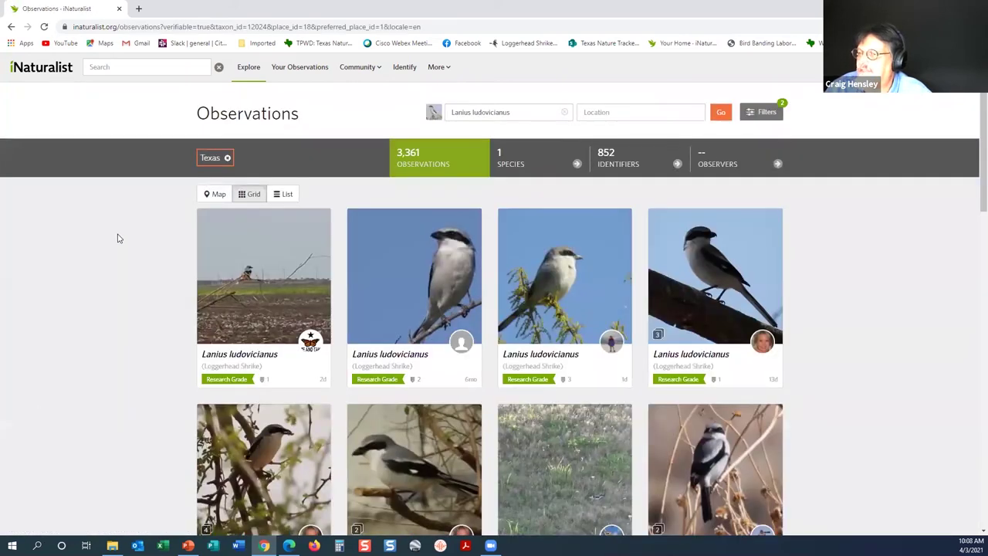
pyautogui.scroll(-4, 117, 238)
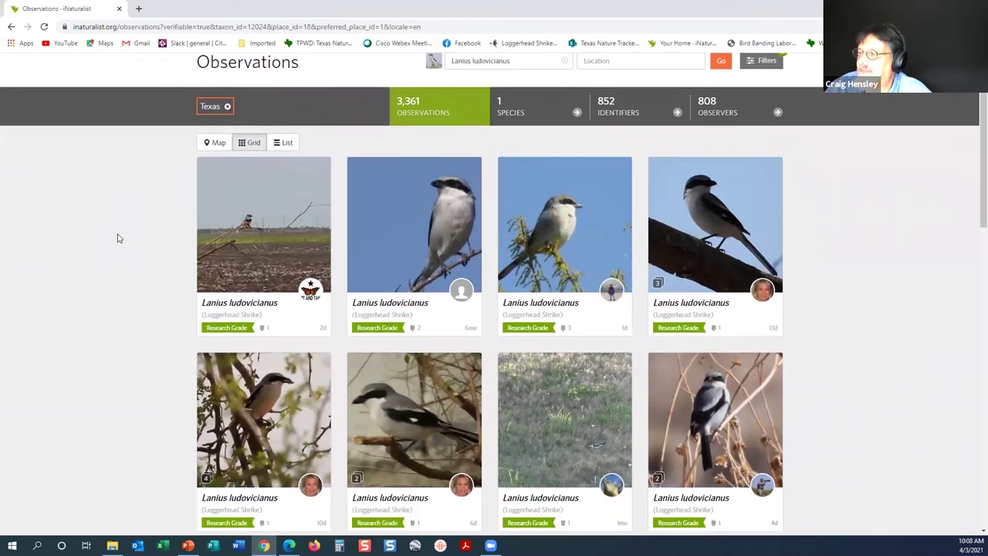
pyautogui.scroll(4, 117, 238)
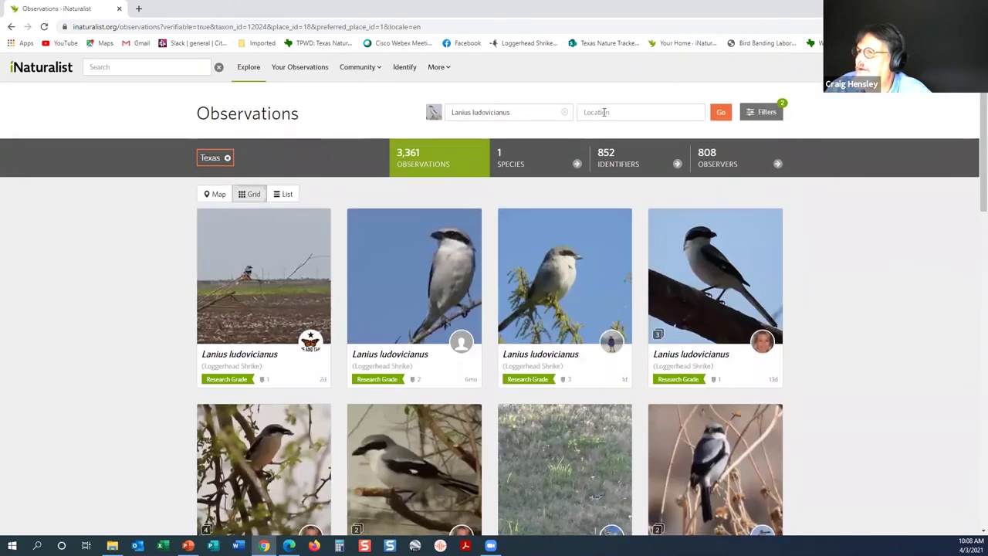
# Narrow the Loggerhead Shrike observations to Bexar County, TX, USA and look through the photos
pyautogui.click(604, 112)
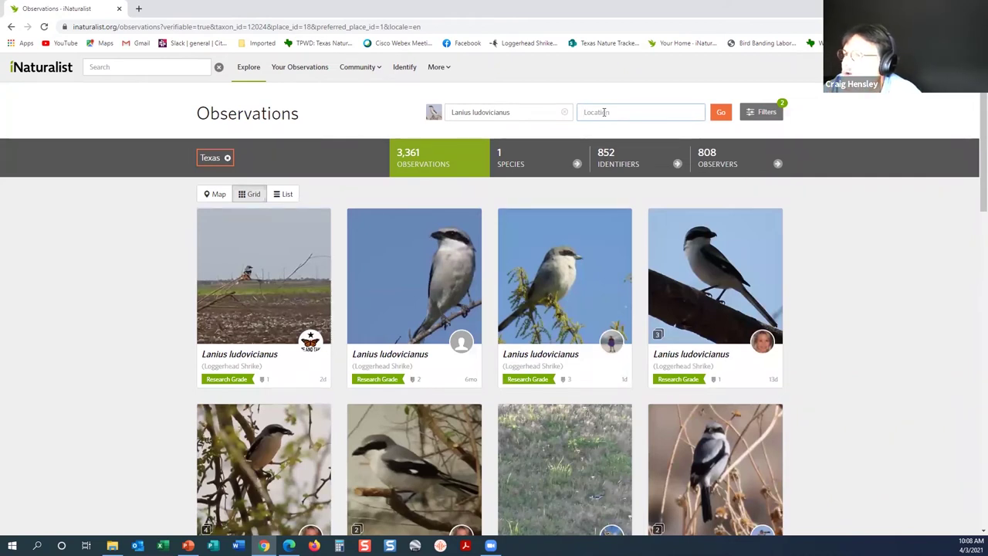
pyautogui.write('Bexar')
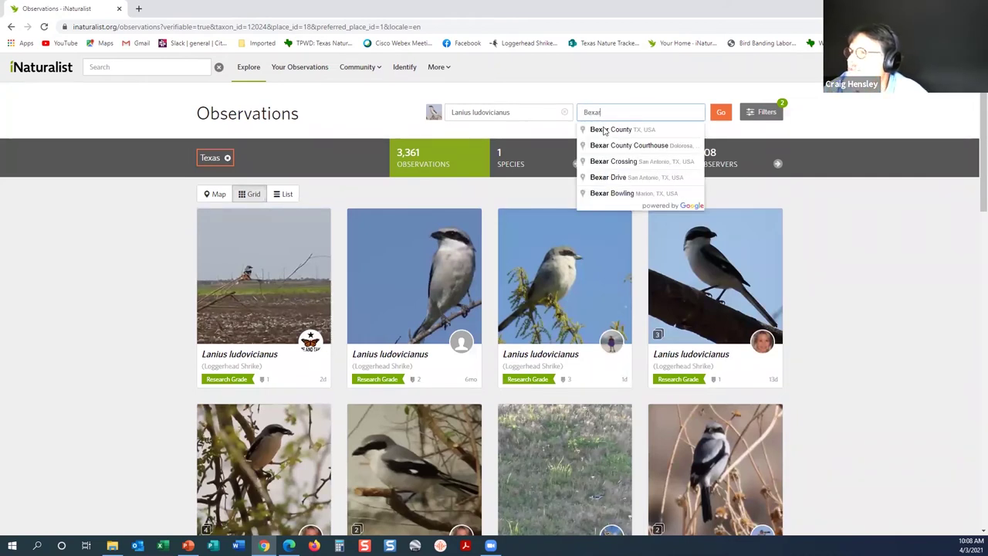
pyautogui.click(605, 130)
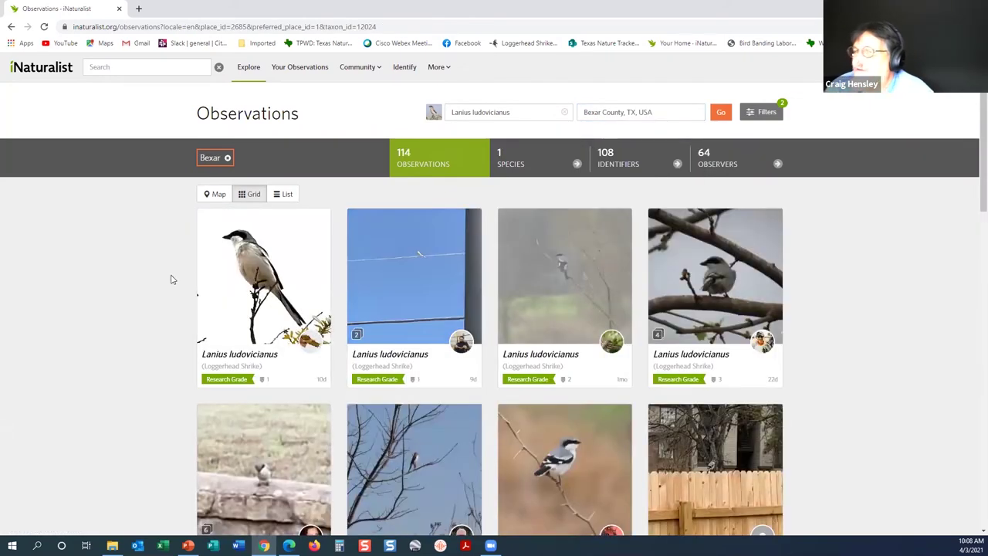
pyautogui.scroll(-2, 172, 280)
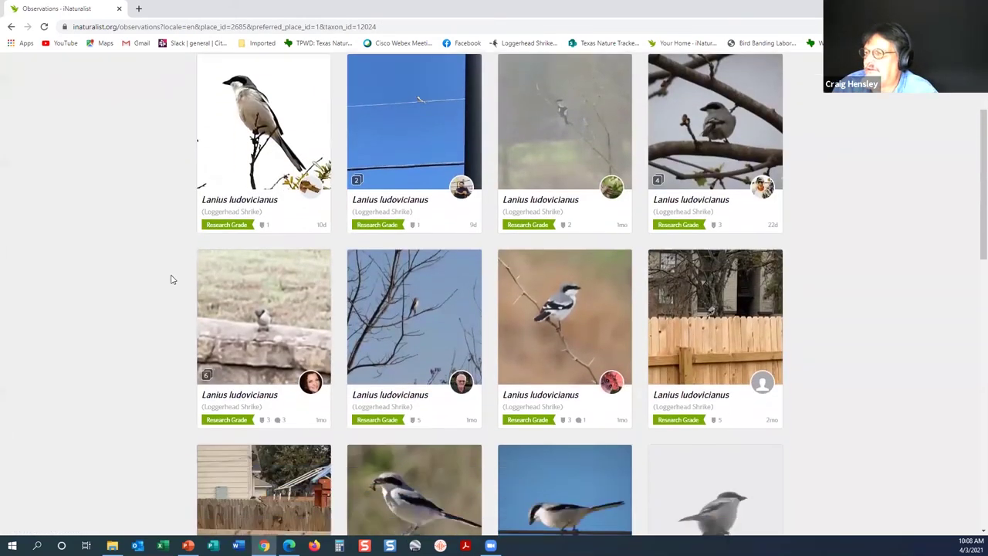
pyautogui.scroll(-2, 172, 279)
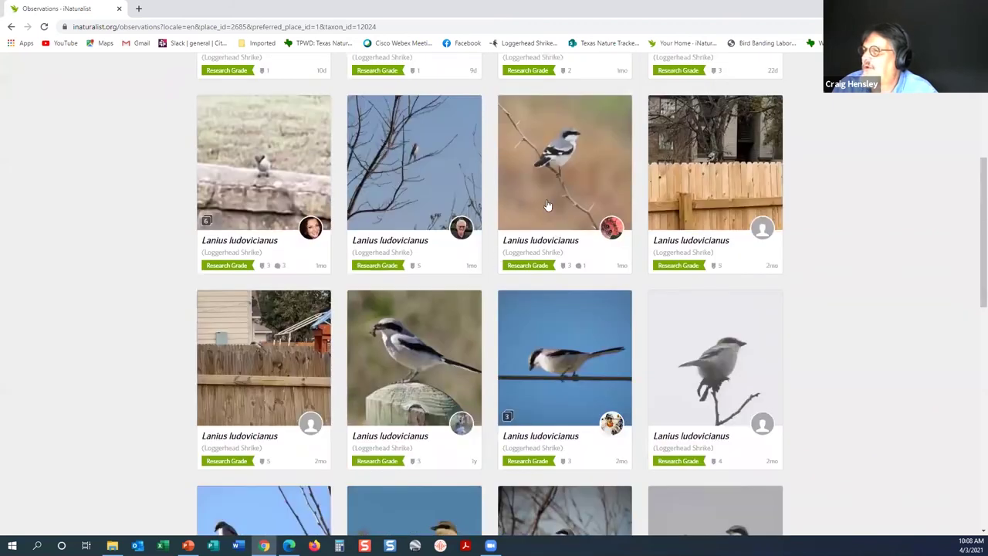
# Open the observation of the shrike facing right on a thorny twig and review its photo, suggested identifications, comment and projects
pyautogui.click(560, 149)
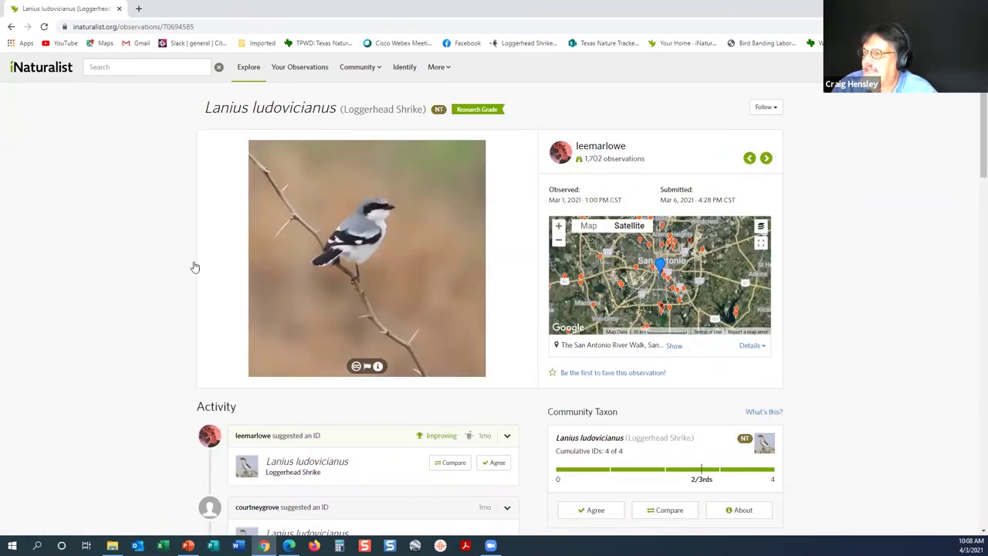
pyautogui.scroll(-2, 176, 260)
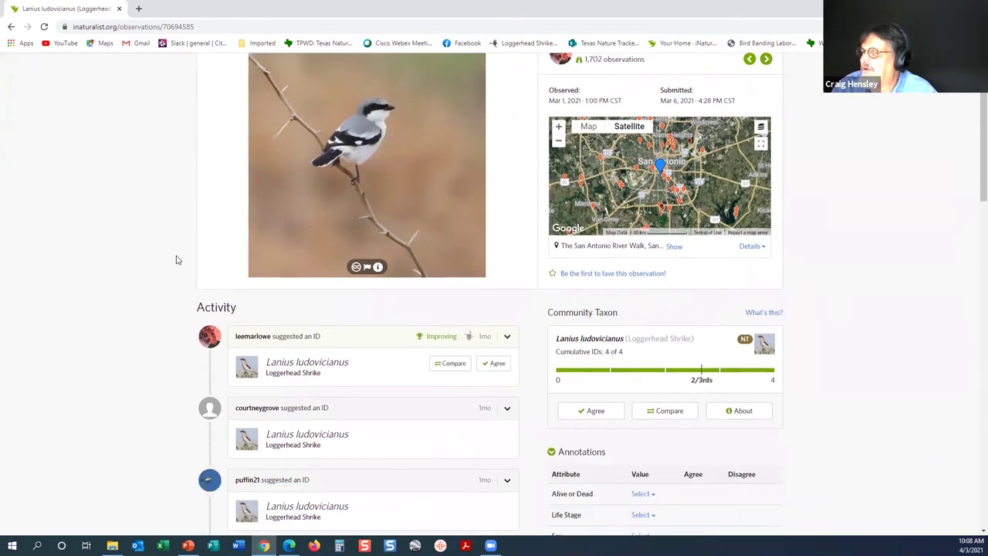
pyautogui.scroll(2, 176, 246)
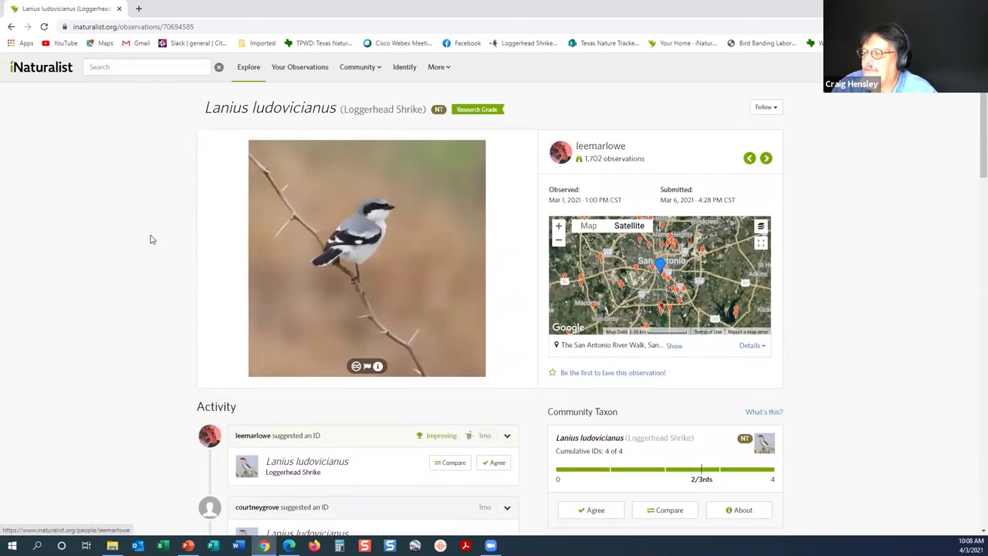
pyautogui.scroll(-3, 162, 237)
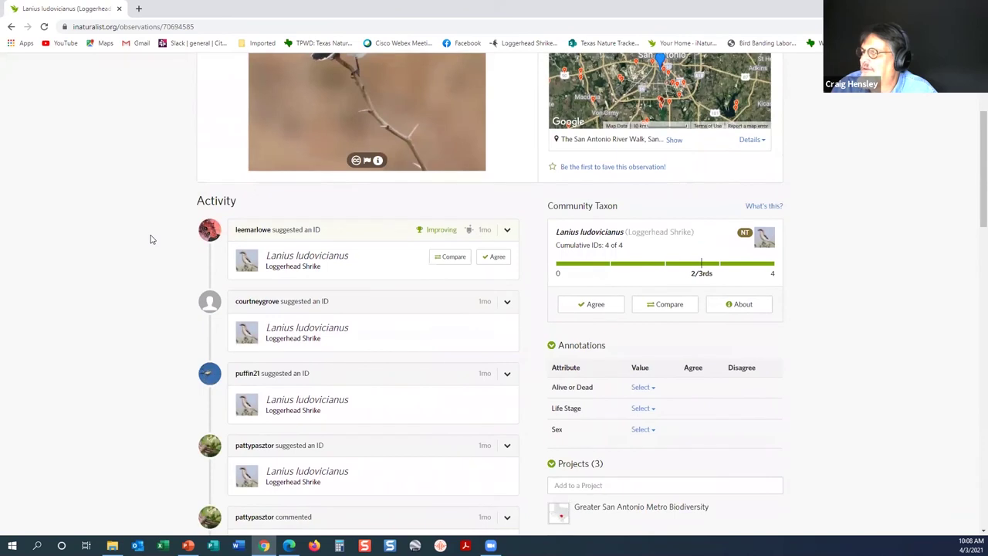
pyautogui.scroll(-2, 151, 239)
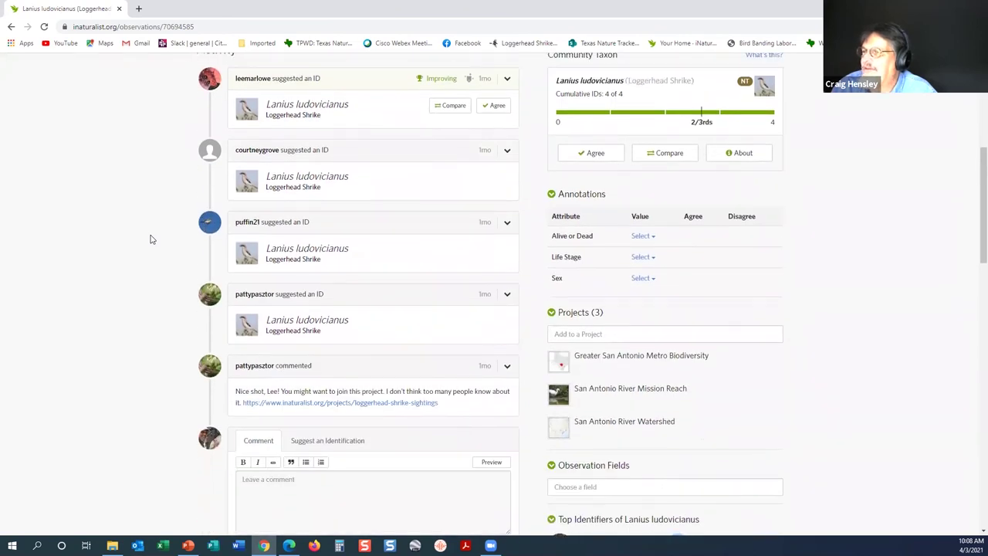
pyautogui.scroll(4, 152, 240)
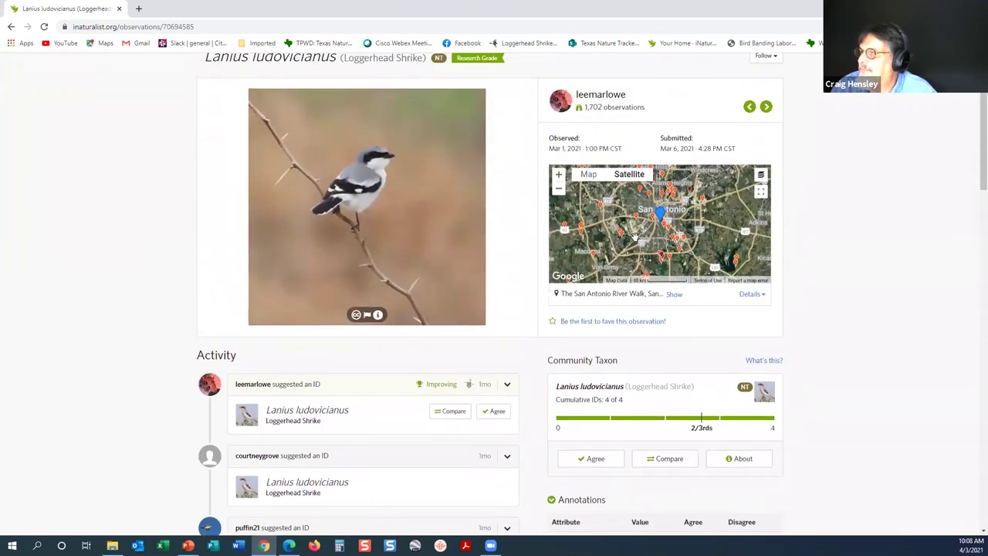
# View the observation's map in full screen, examine the sighting location in San Antonio up close, and exit full screen
pyautogui.click(761, 195)
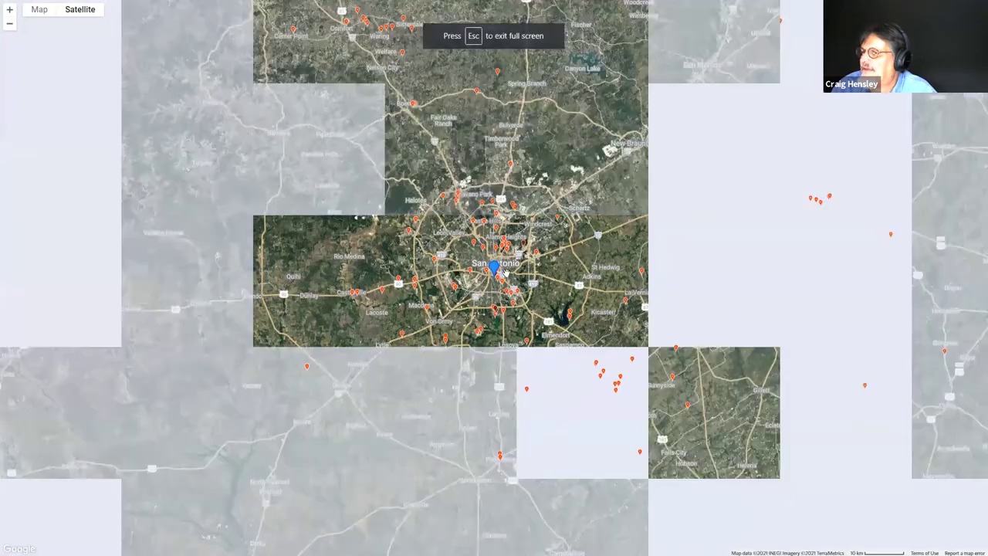
pyautogui.scroll(3, 461, 273)
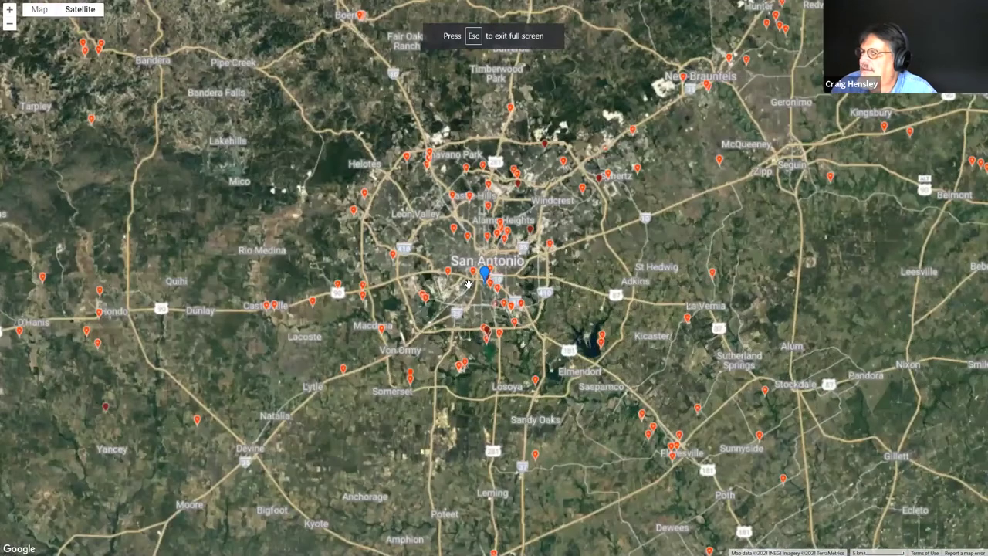
pyautogui.scroll(2, 453, 299)
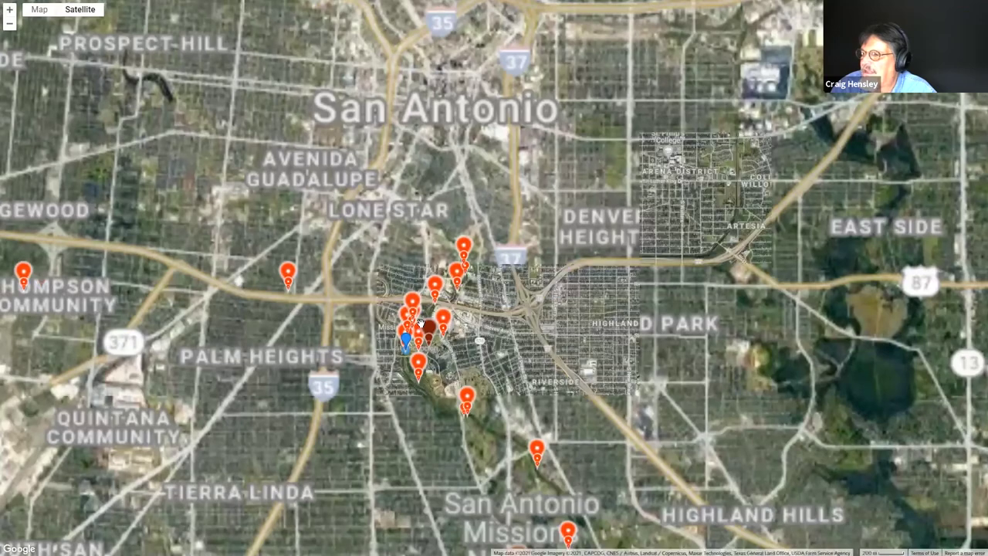
pyautogui.scroll(2, 420, 322)
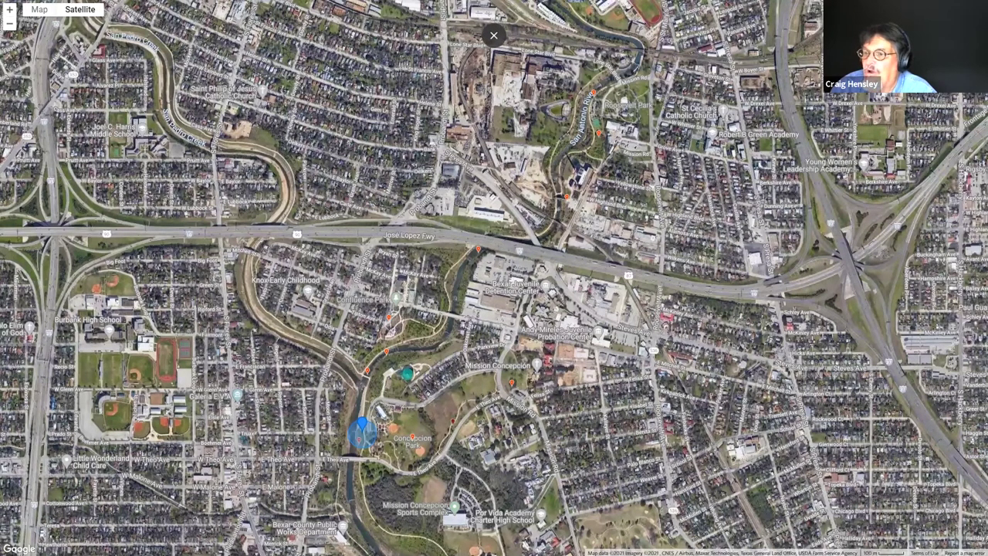
pyautogui.click(493, 35)
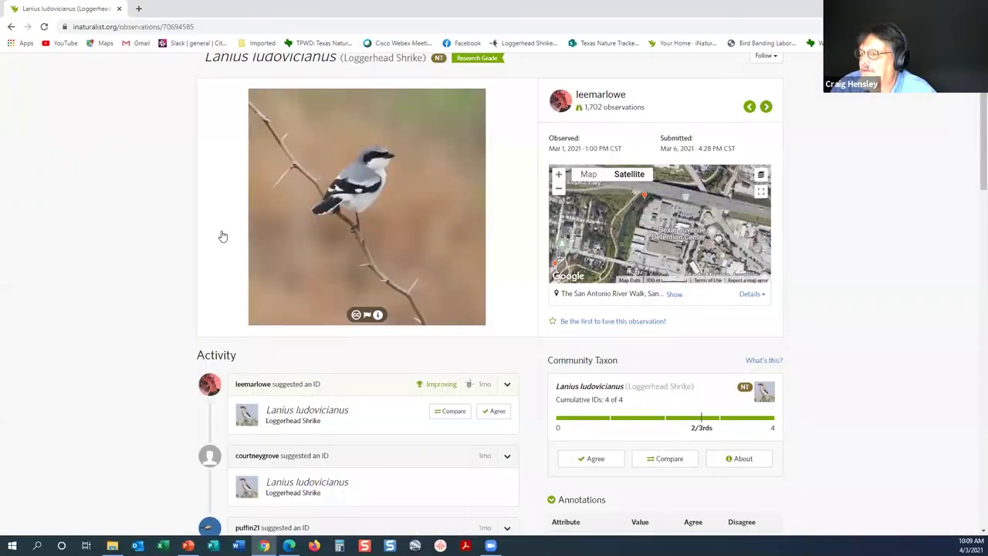
# Look over the observation page again and return to the Bexar County Loggerhead Shrike results
pyautogui.scroll(1, 163, 224)
pyautogui.scroll(-2, 163, 225)
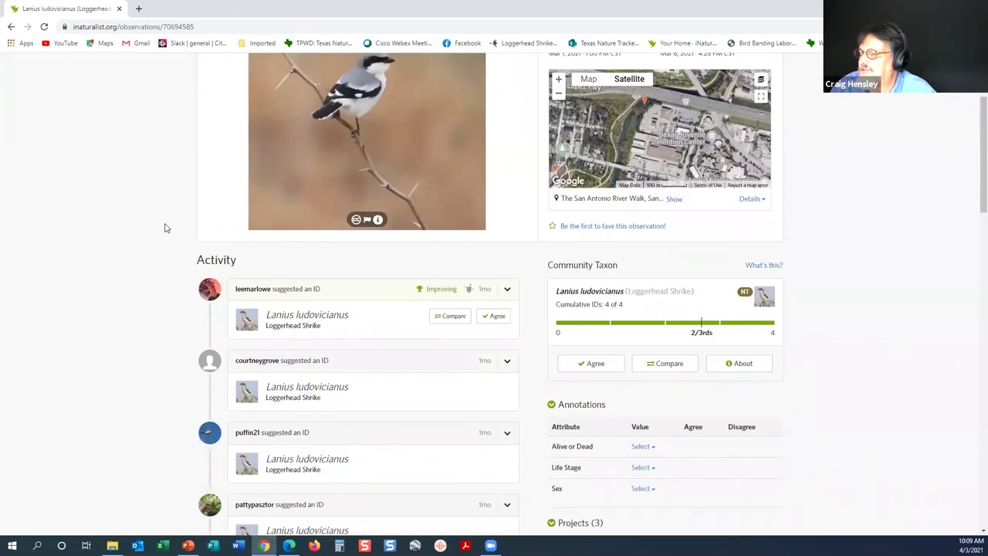
pyautogui.scroll(2, 163, 225)
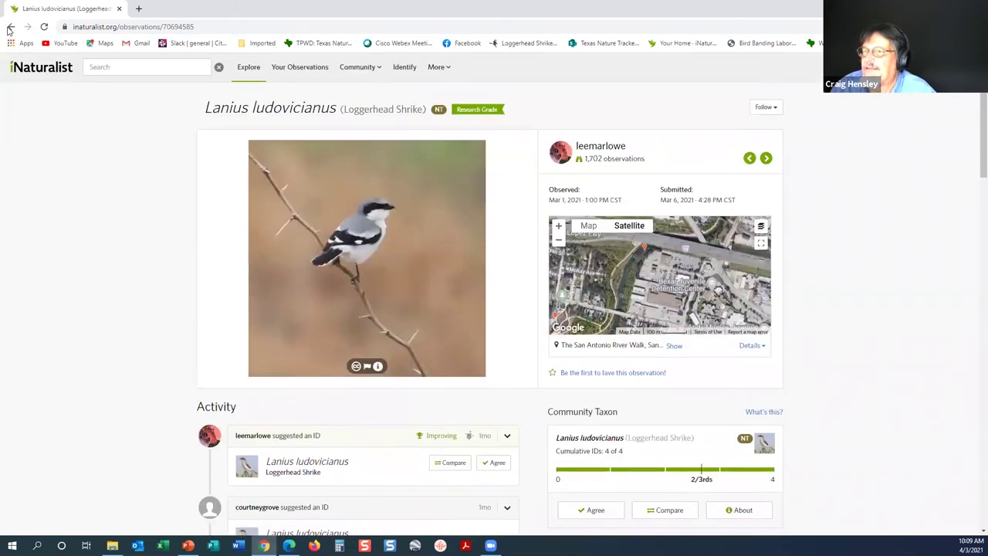
pyautogui.click(10, 27)
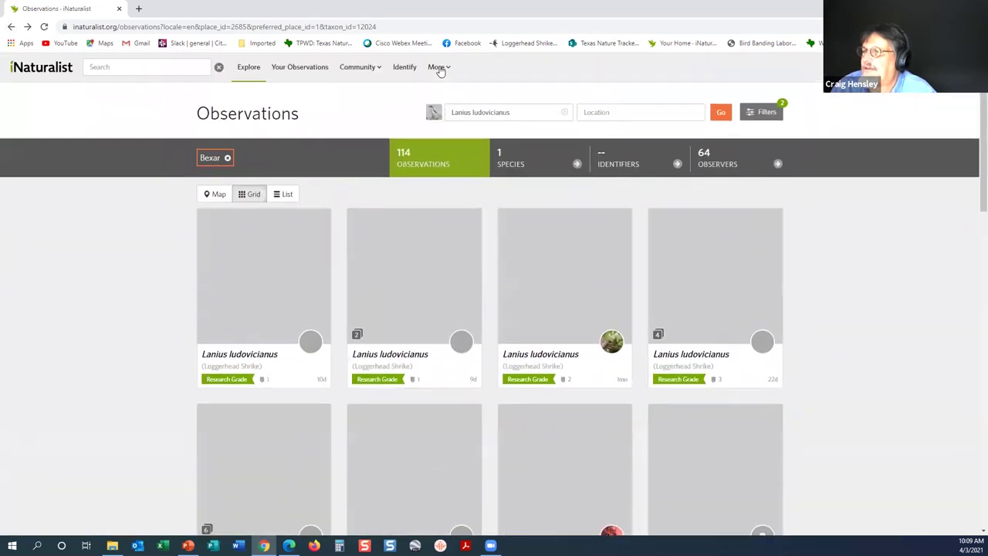
pyautogui.moveTo(437, 67)
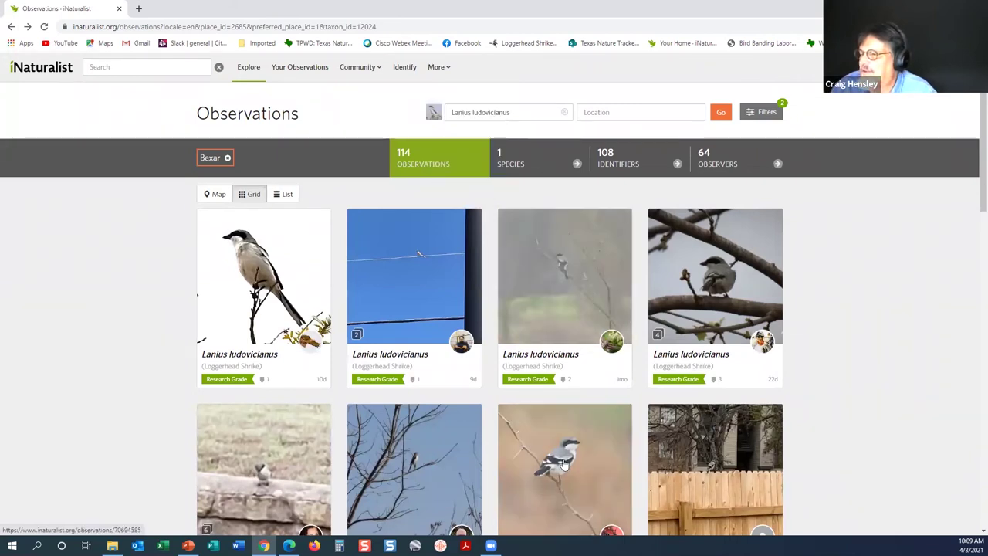
# Reopen the thorny-twig shrike observation, check the photo's flagging options without flagging it, and view the photo enlarged
pyautogui.click(116, 311)
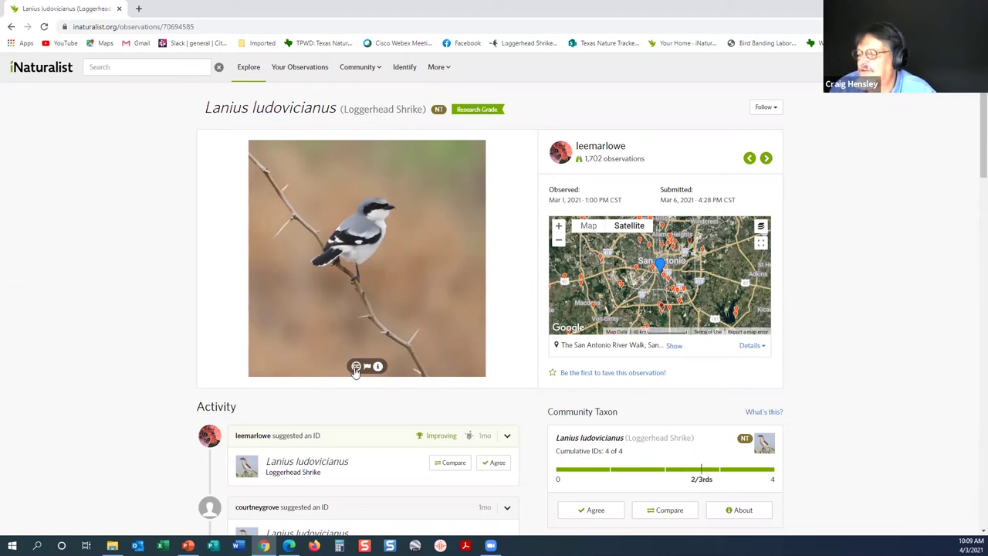
pyautogui.moveTo(357, 369)
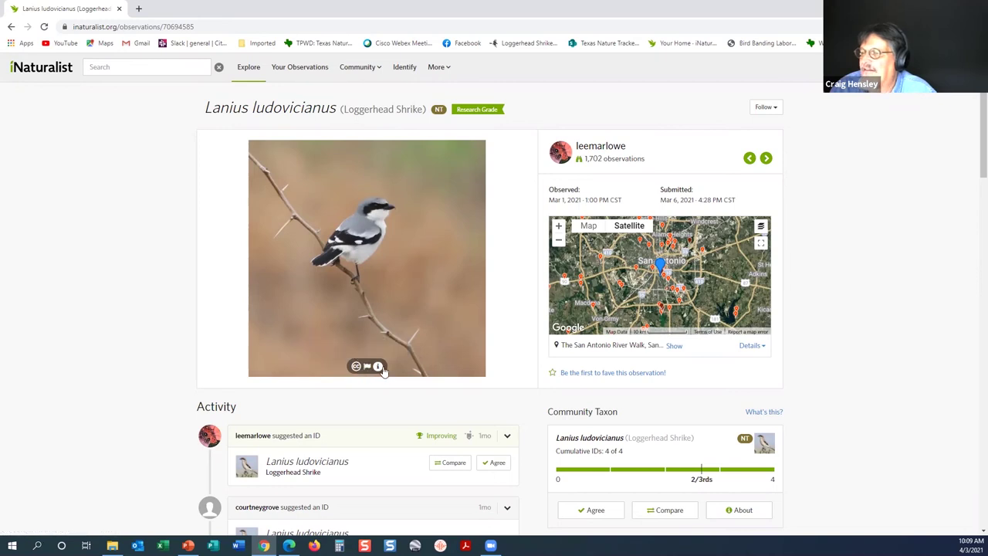
pyautogui.click(368, 367)
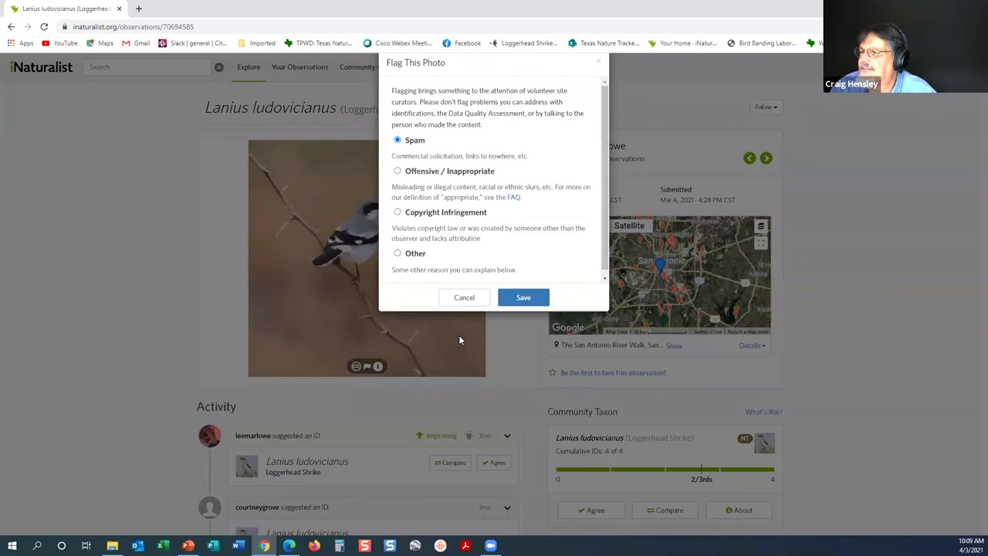
pyautogui.click(363, 371)
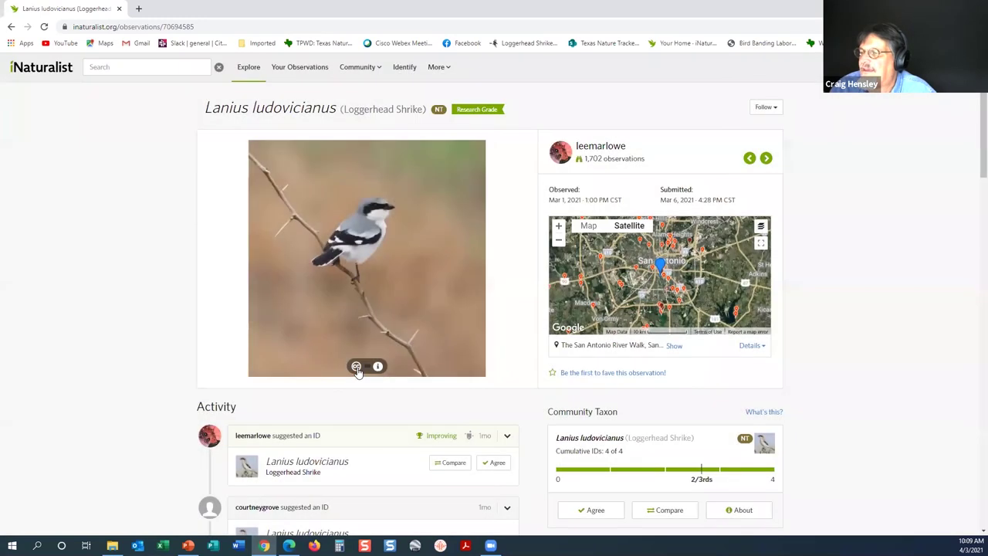
pyautogui.click(347, 322)
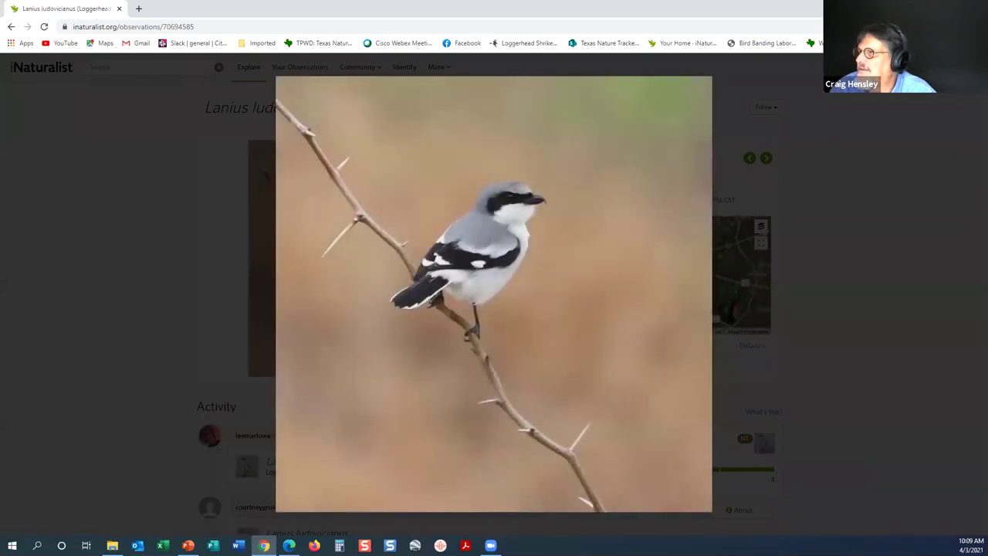
pyautogui.click(487, 276)
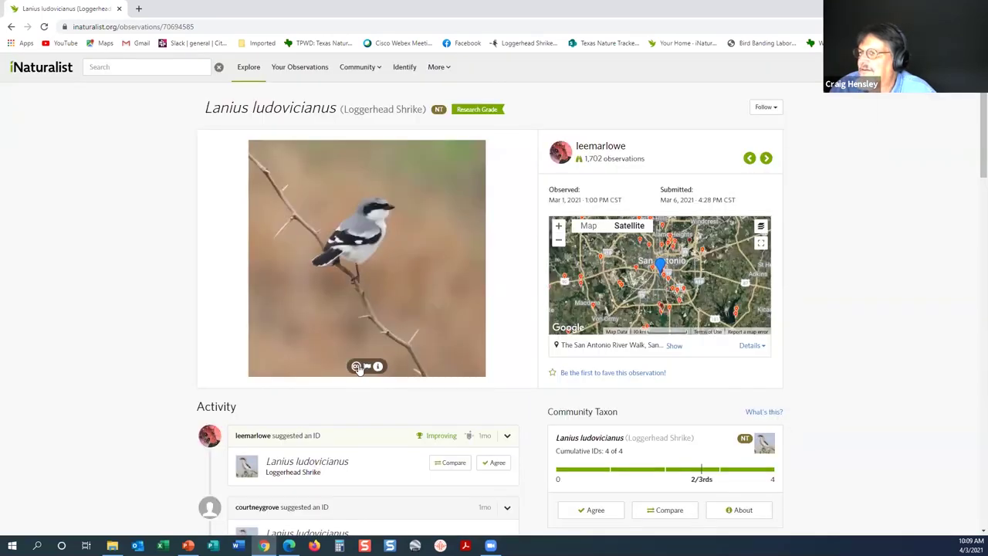
# Open the photo's Creative Commons license page, dismiss the donation pop-up, and read the CC BY-NC 4.0 permissions and terms
pyautogui.moveTo(356, 368)
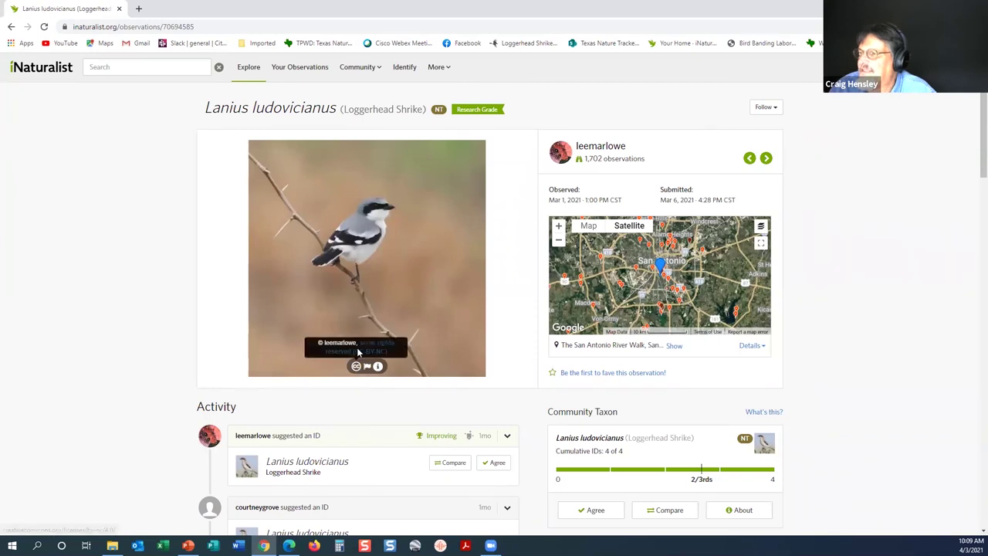
pyautogui.click(357, 347)
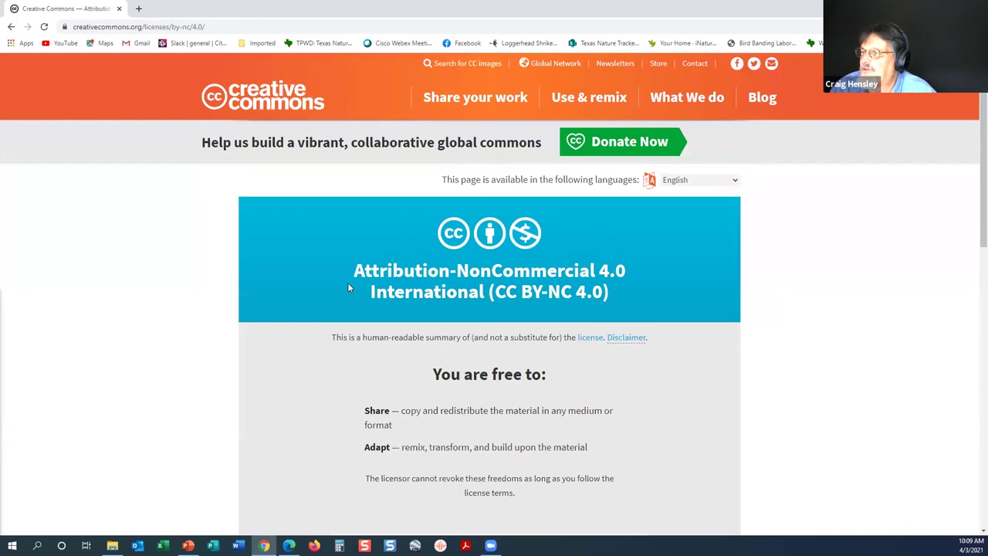
pyautogui.scroll(-2, 347, 285)
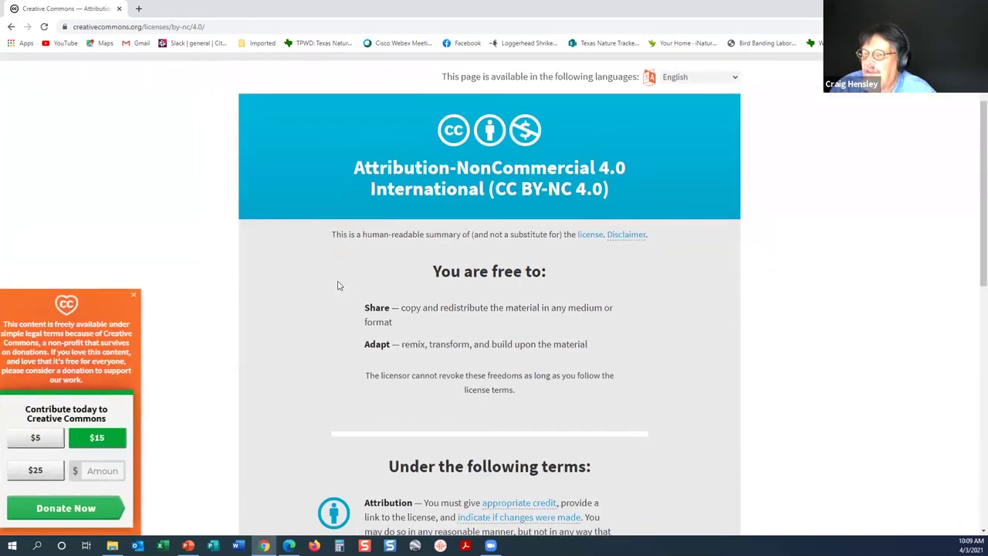
pyautogui.click(143, 295)
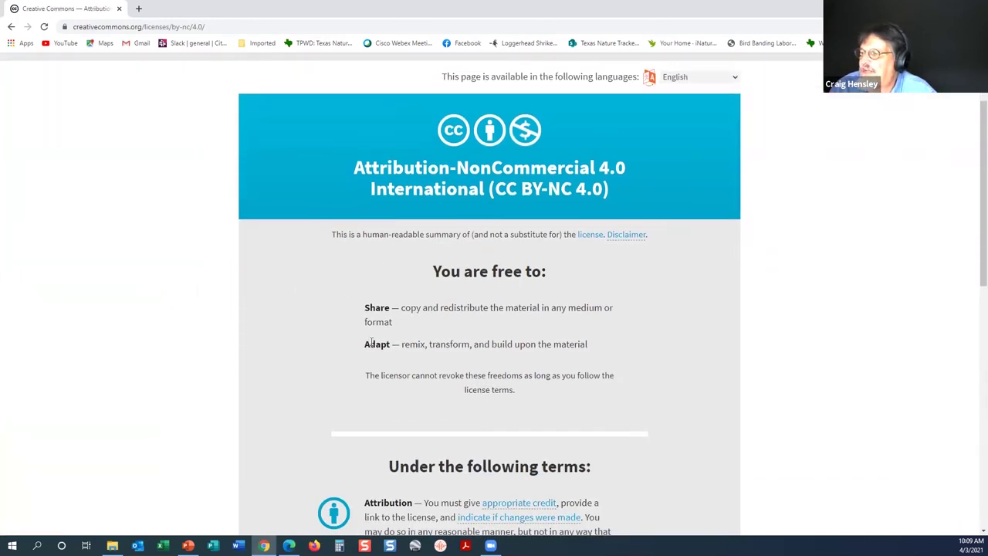
pyautogui.scroll(-5, 371, 345)
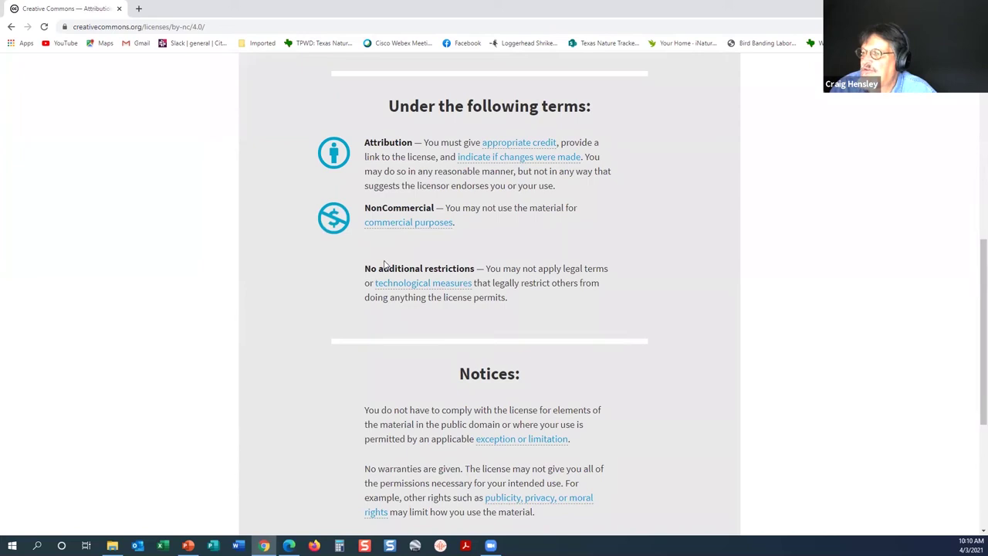
pyautogui.scroll(4, 423, 272)
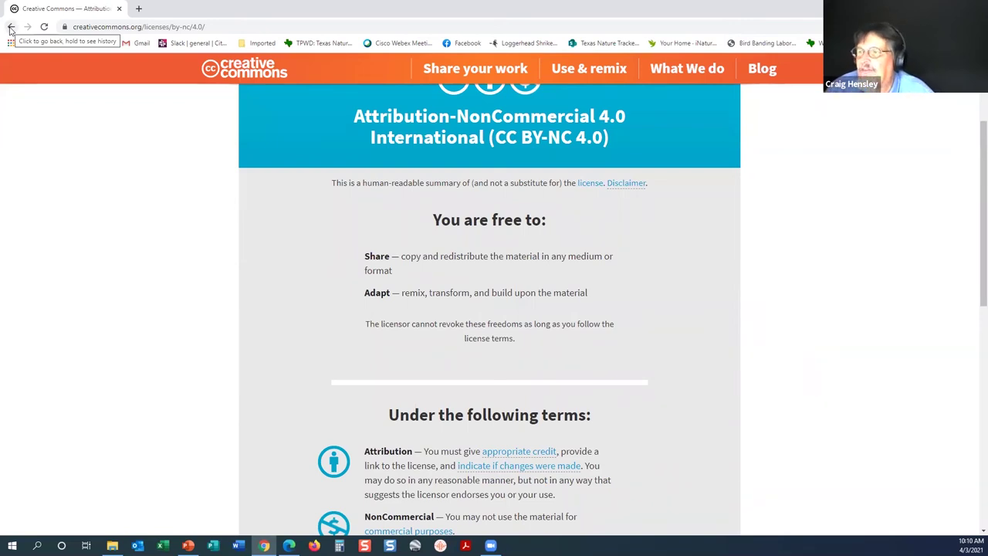
# Go back to the shrike observation and open its photo's Creative Commons license page again
pyautogui.click(11, 27)
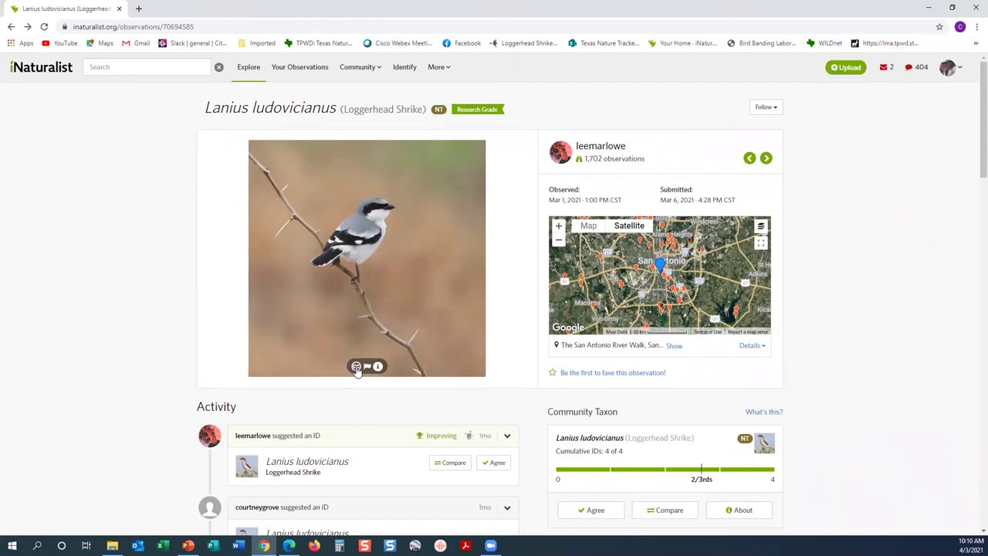
pyautogui.moveTo(357, 369)
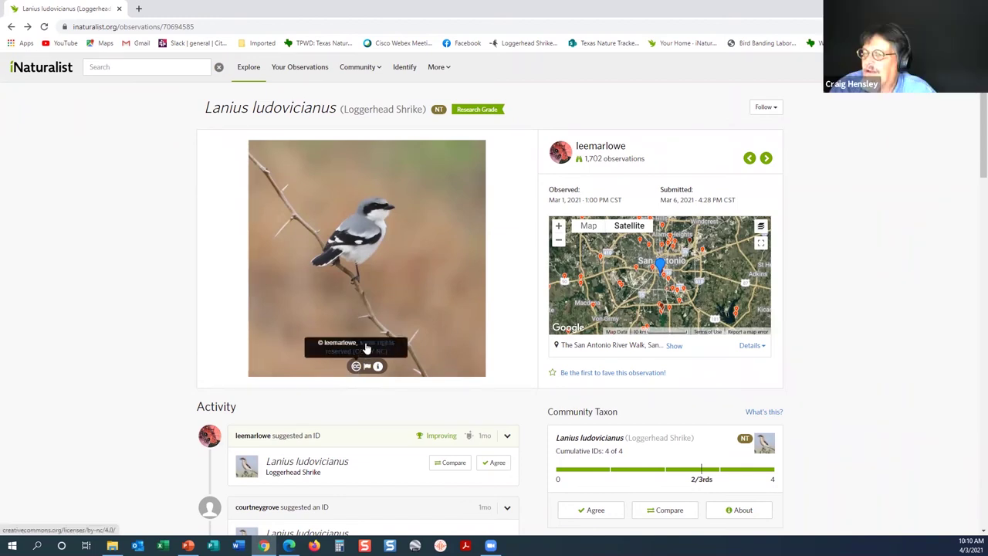
pyautogui.click(352, 357)
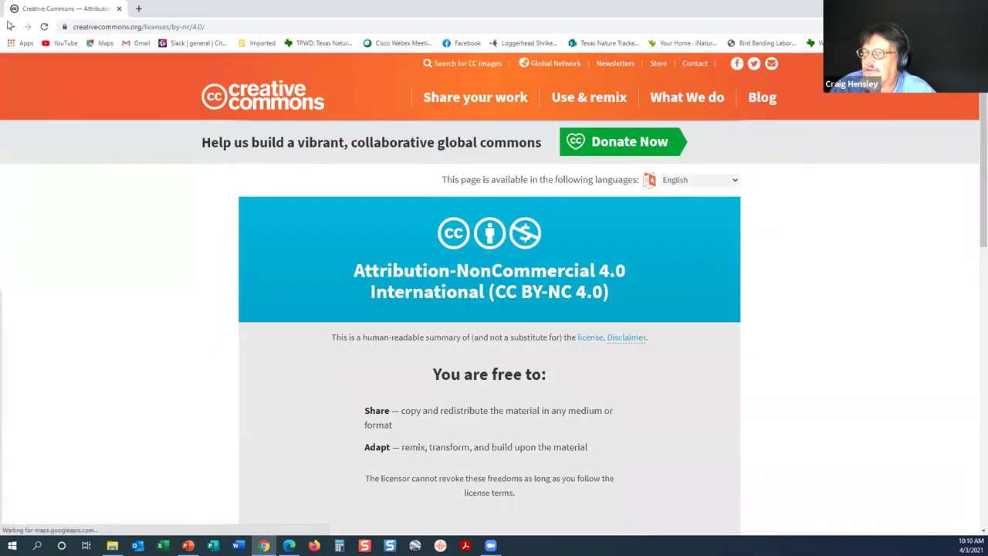
# Go back from the license page to the Bexar County Loggerhead Shrike observation results
pyautogui.click(11, 27)
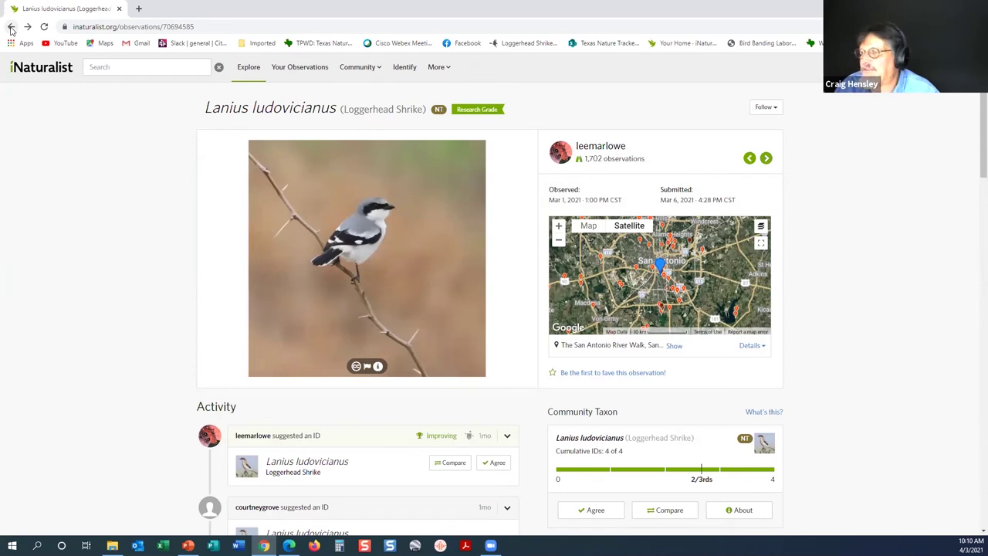
pyautogui.click(11, 28)
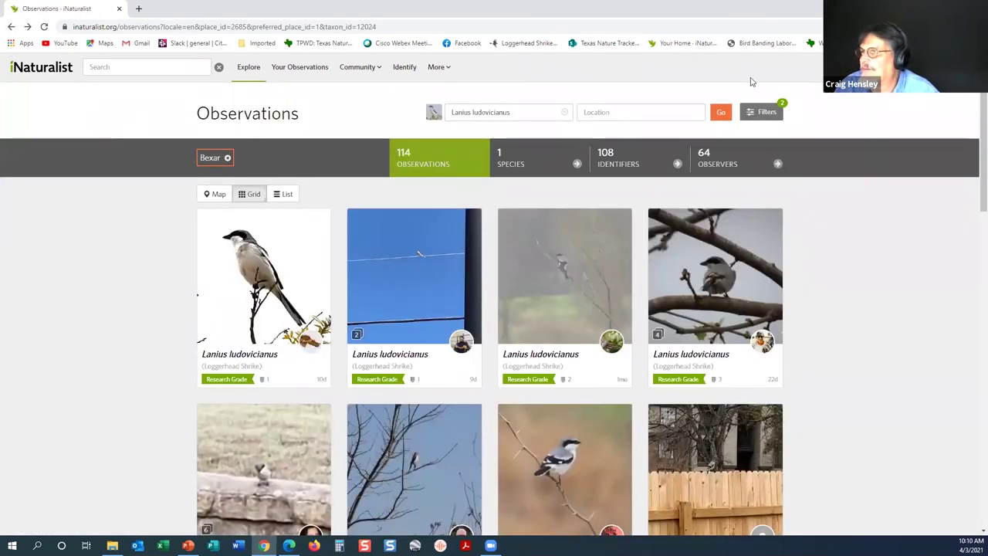
pyautogui.moveTo(363, 70)
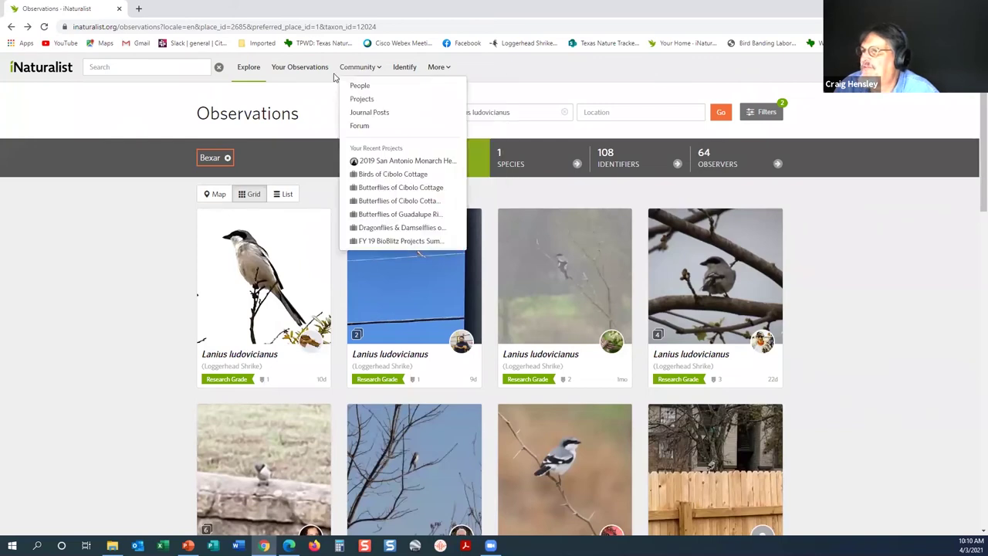
# Open the Identify page and set its location filter to Texas, US
pyautogui.click(403, 70)
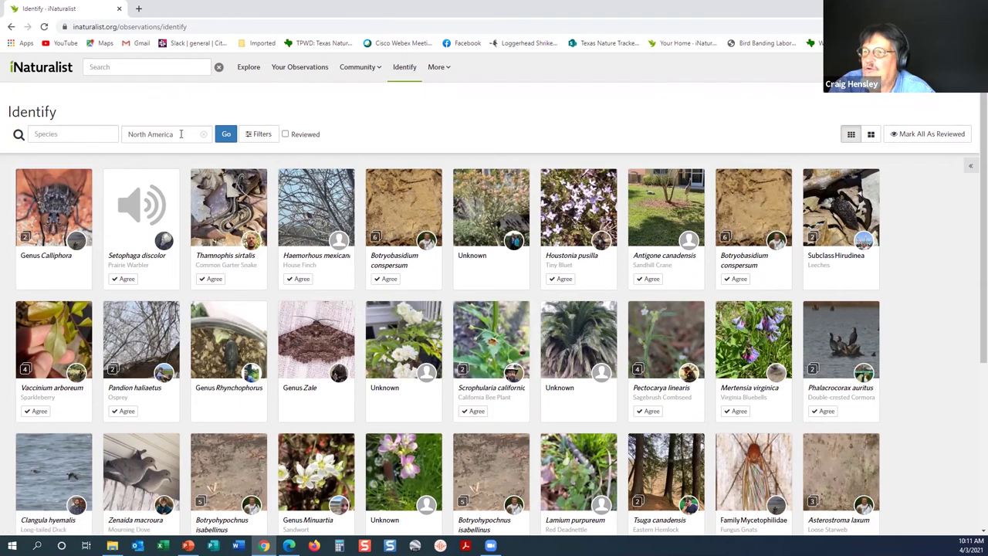
pyautogui.click(130, 135)
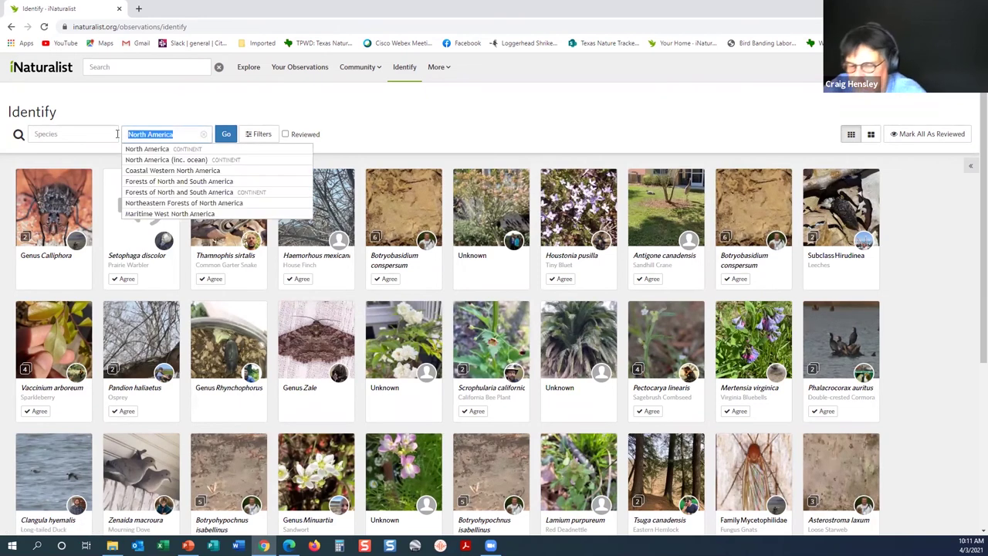
pyautogui.write('Texas')
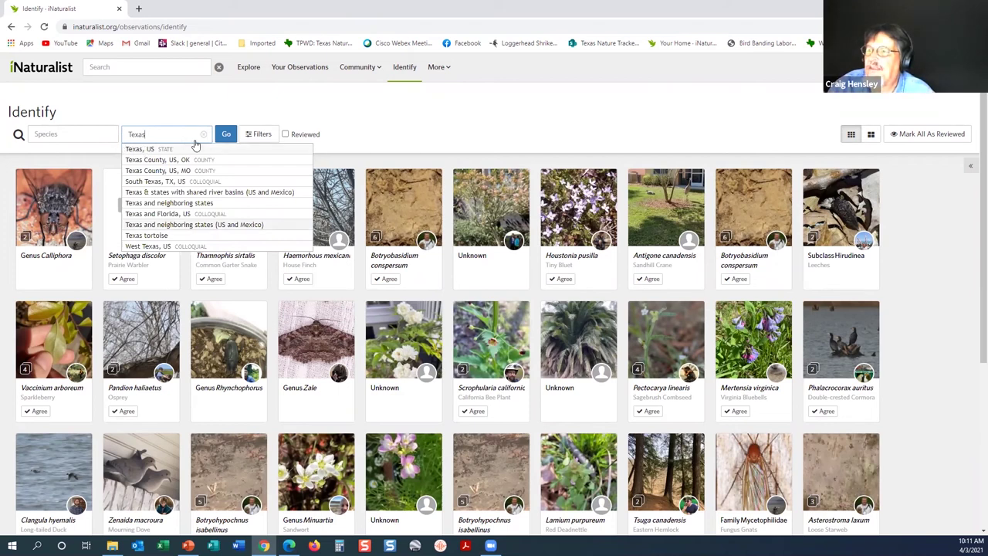
pyautogui.click(140, 152)
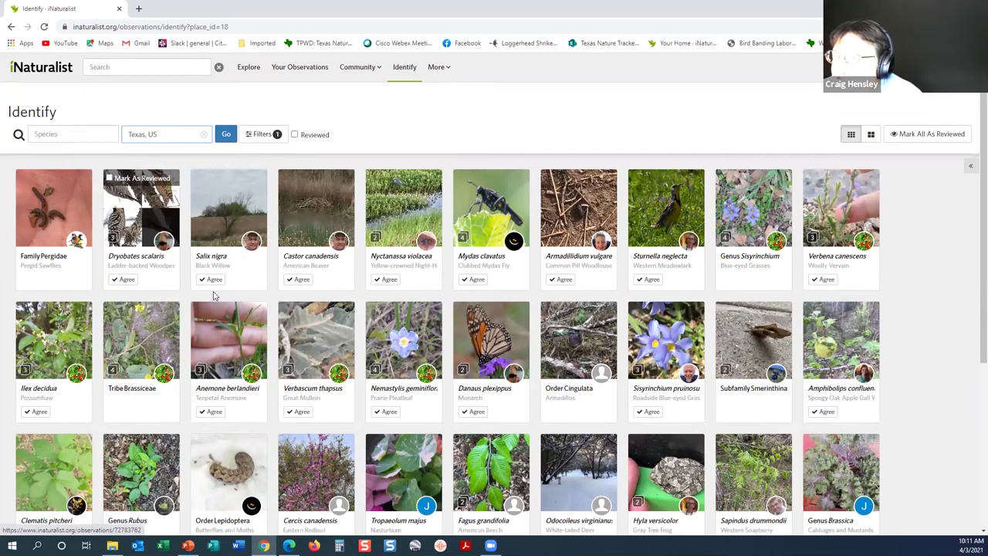
# Agree with the Ladder-backed Woodpecker identification and with the Monarch identification in its opened observation
pyautogui.click(128, 279)
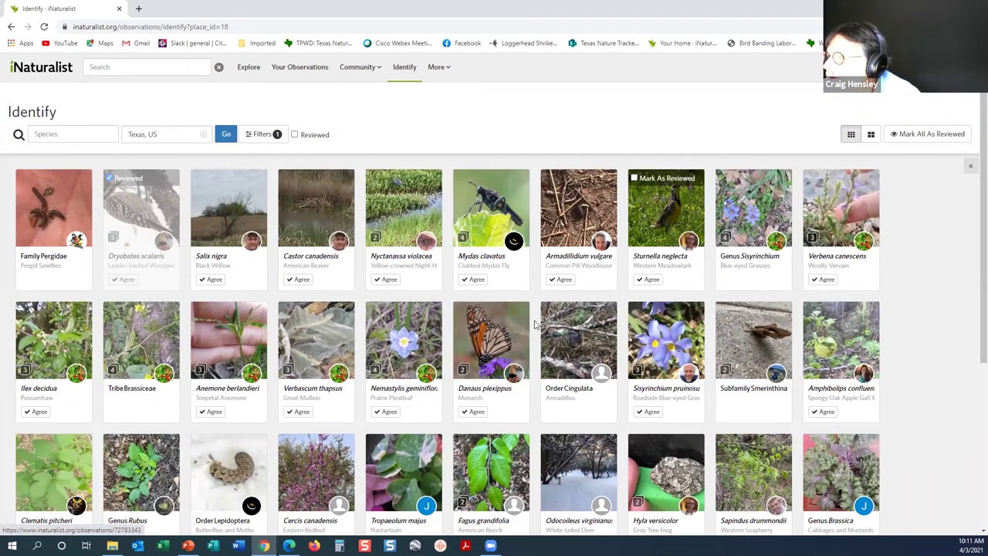
pyautogui.click(487, 342)
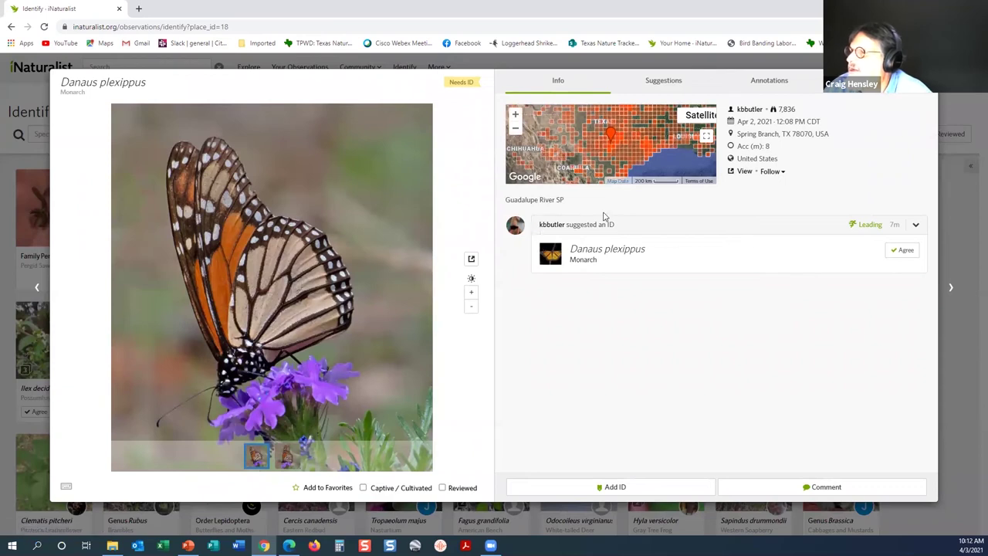
pyautogui.click(903, 257)
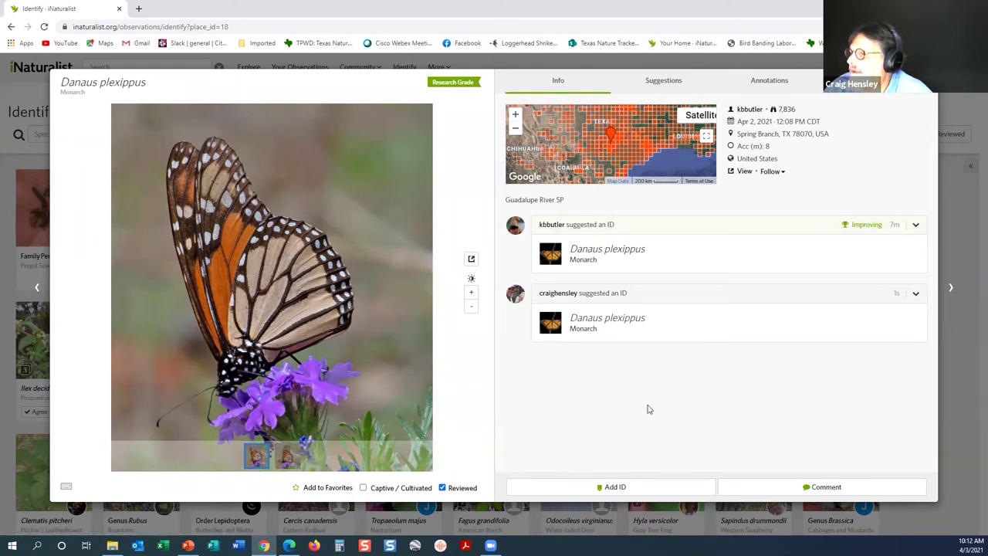
# Post the comment "Nice photo" followed by the observer's first name and an exclamation mark on the Monarch observation, and close it
pyautogui.click(790, 492)
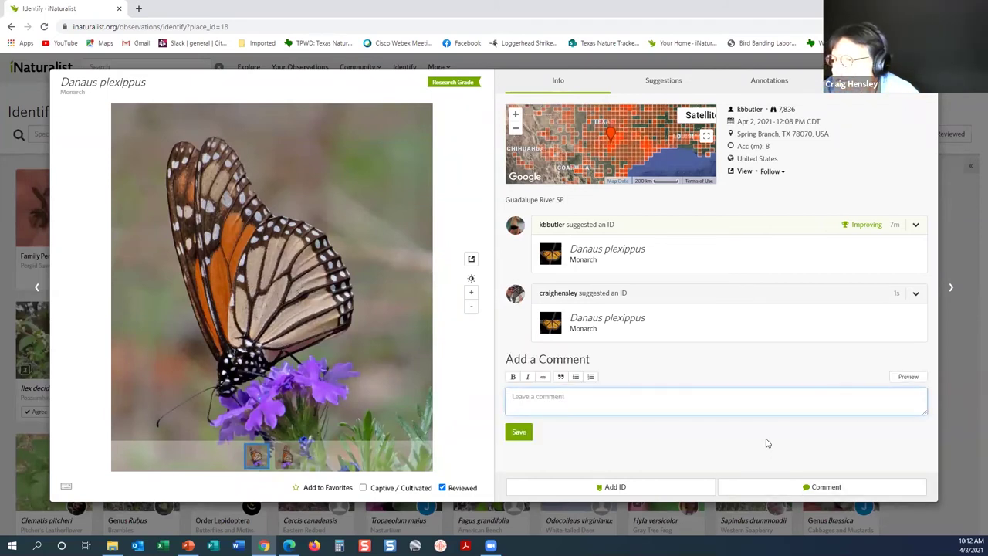
pyautogui.write('Nice photo')
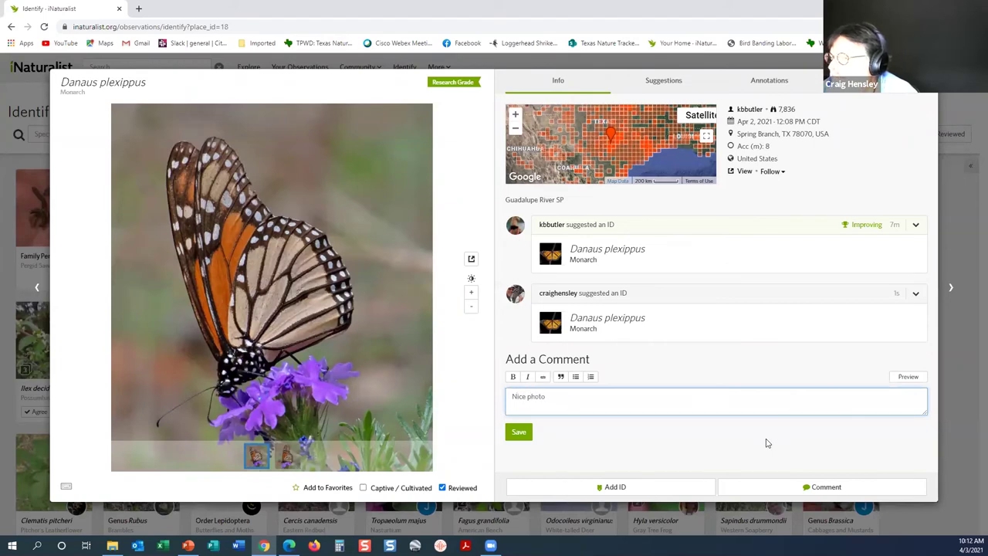
pyautogui.write(' Ken!')
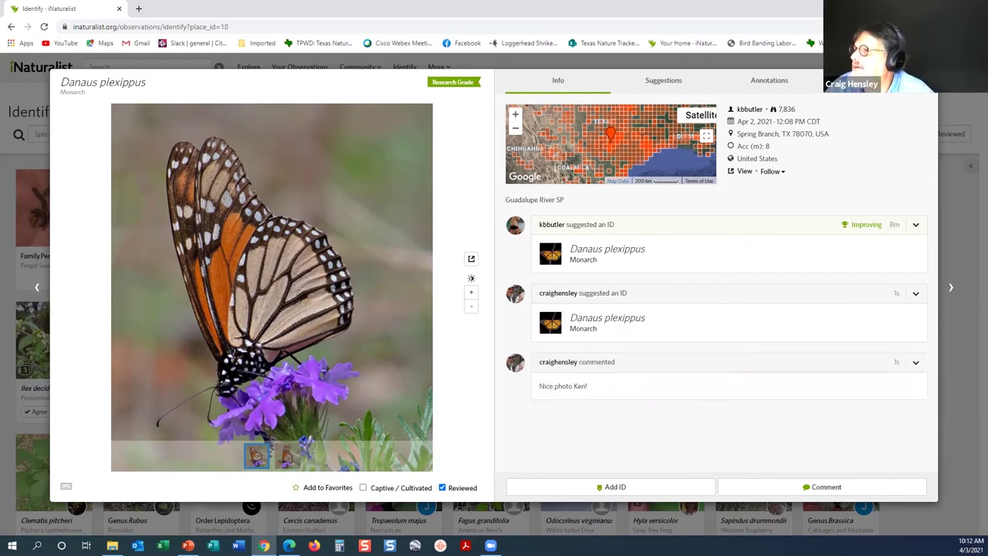
pyautogui.press('Escape')
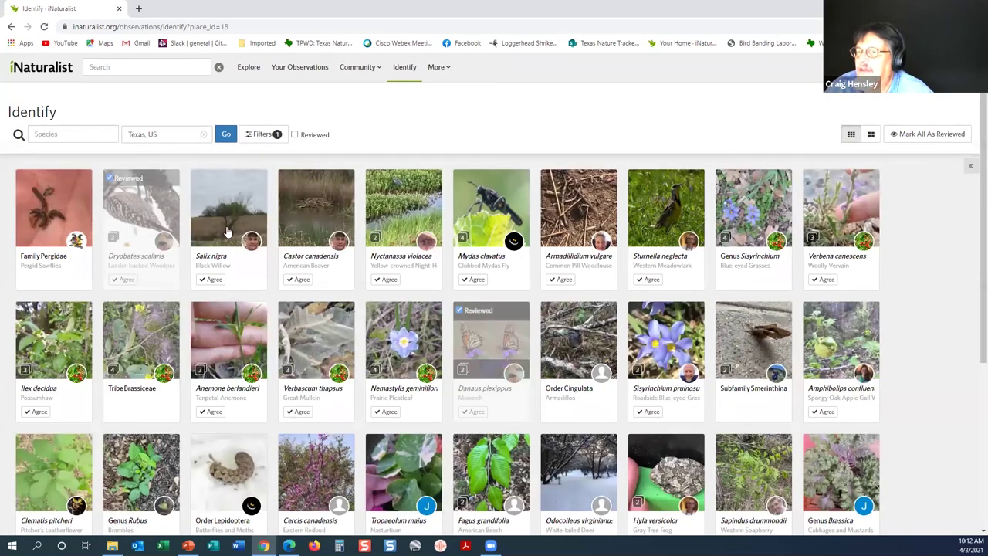
# Filter the Texas observations needing identification to butterflies, Superfamily Papilionoidea, and look over the first page of results
pyautogui.click(79, 134)
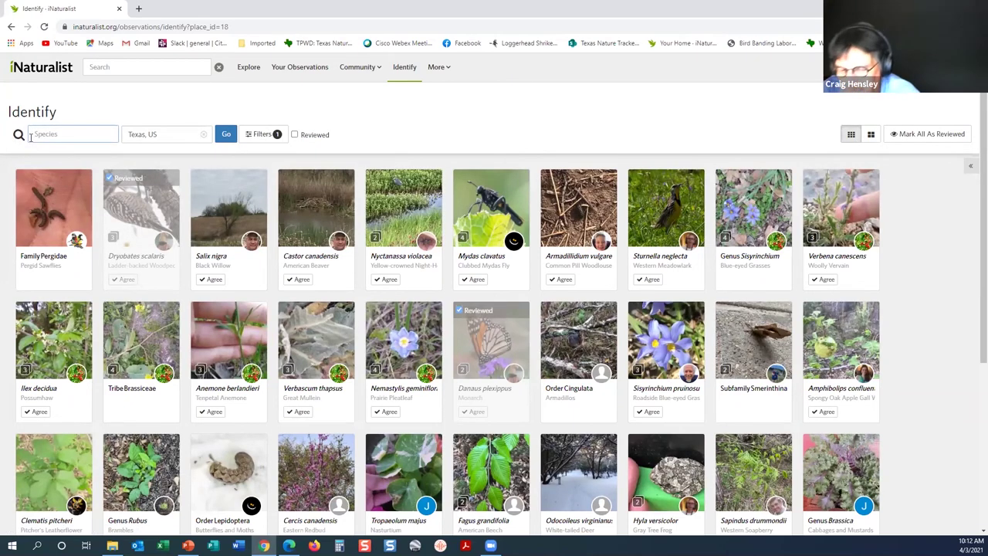
pyautogui.write('butterflies')
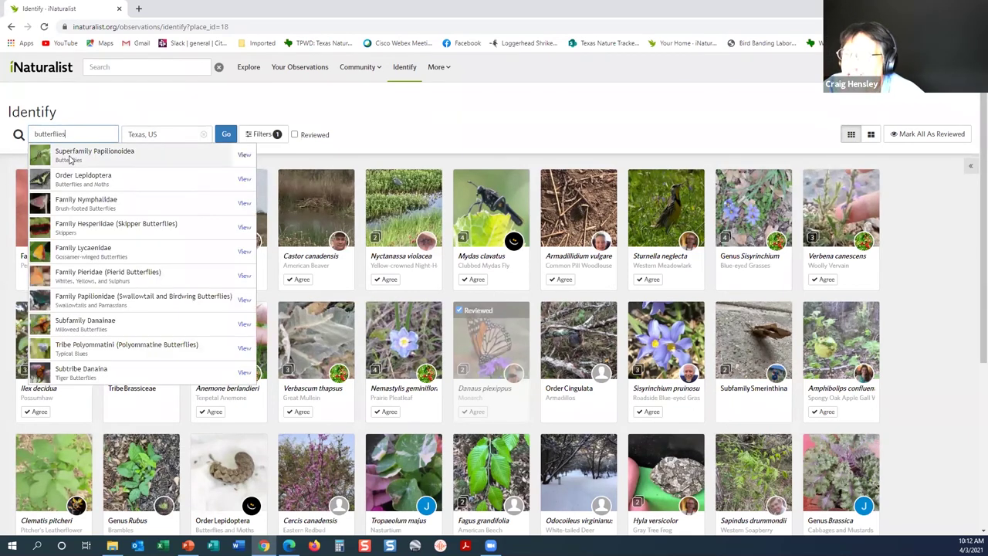
pyautogui.click(69, 158)
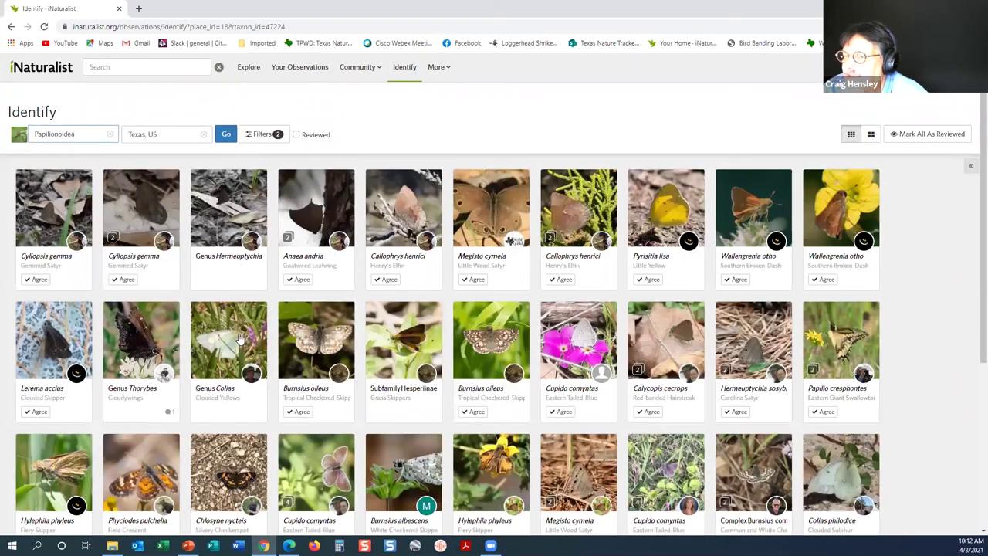
pyautogui.scroll(-2, 239, 338)
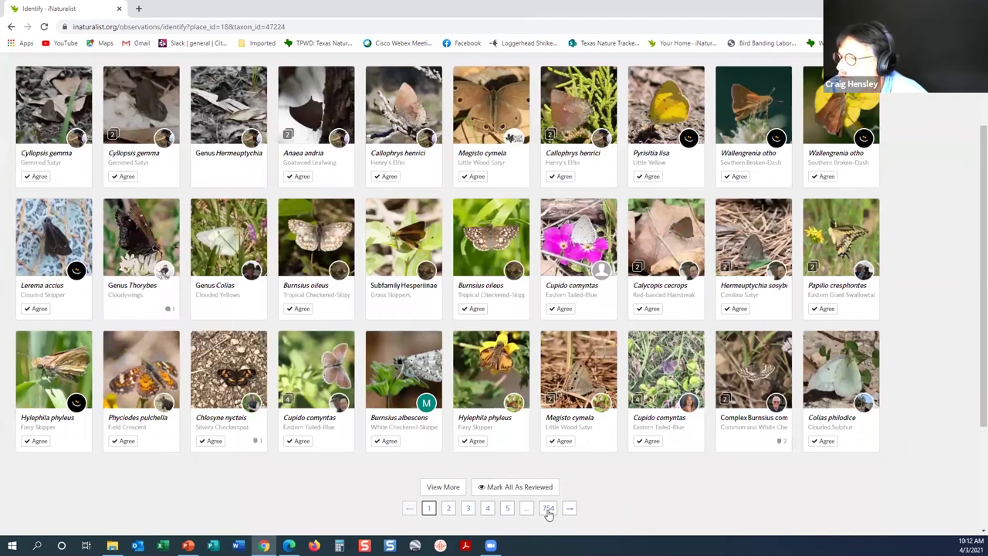
pyautogui.moveTo(307, 359)
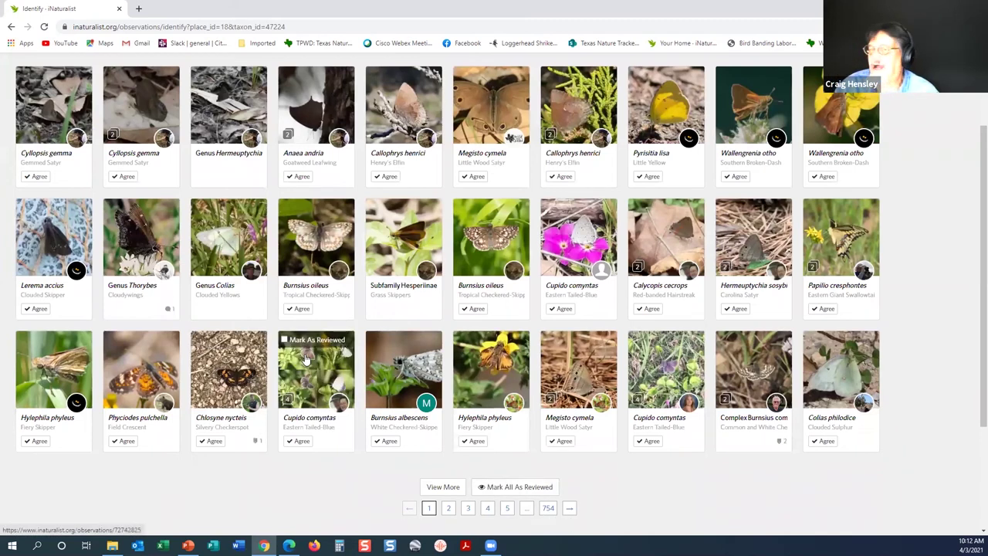
# Agree with the second Henry's Elfin identification and the Little Yellow identification in the first row
pyautogui.scroll(3, 306, 359)
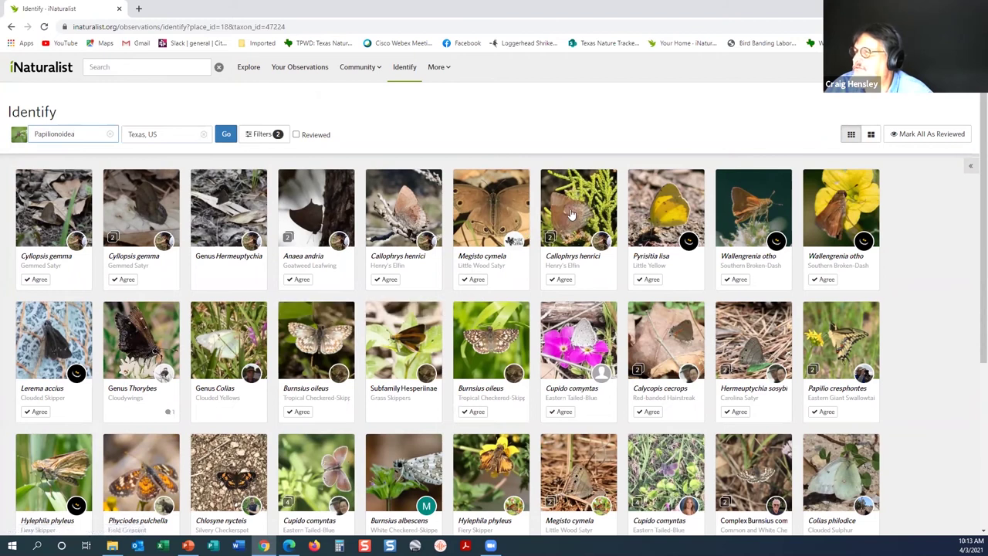
pyautogui.click(563, 279)
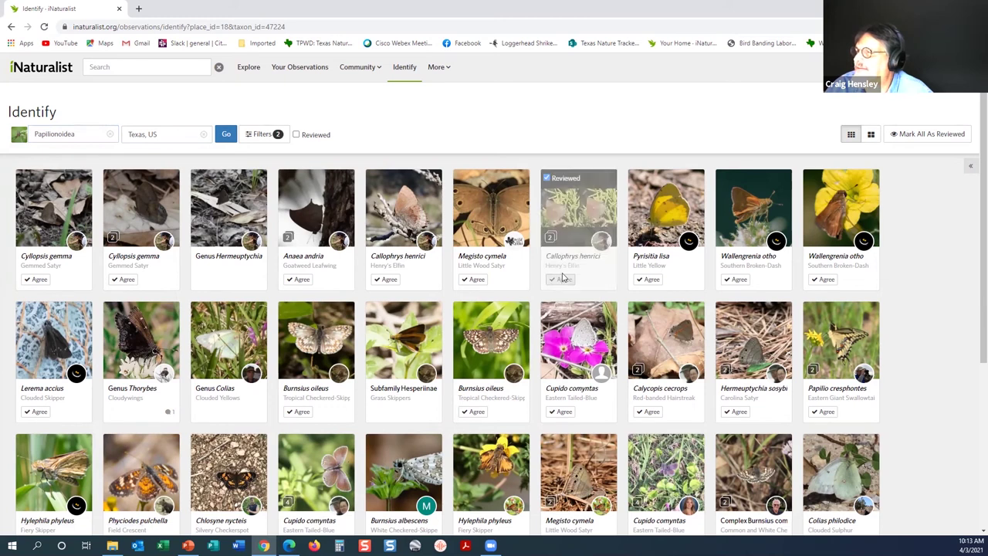
pyautogui.click(647, 279)
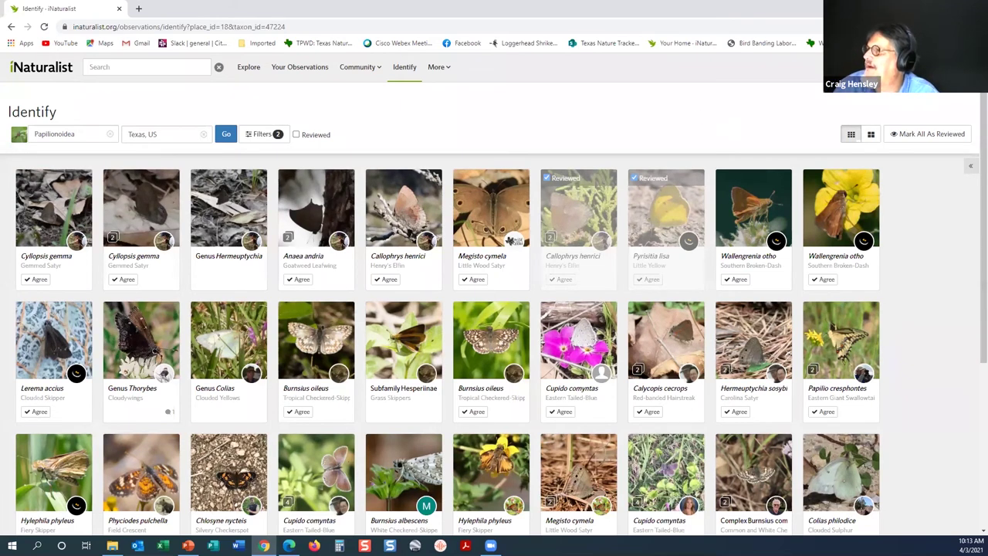
# Open the account's home page, switch to its profile, and look over the bio, activity counts and followed people
pyautogui.moveTo(946, 67)
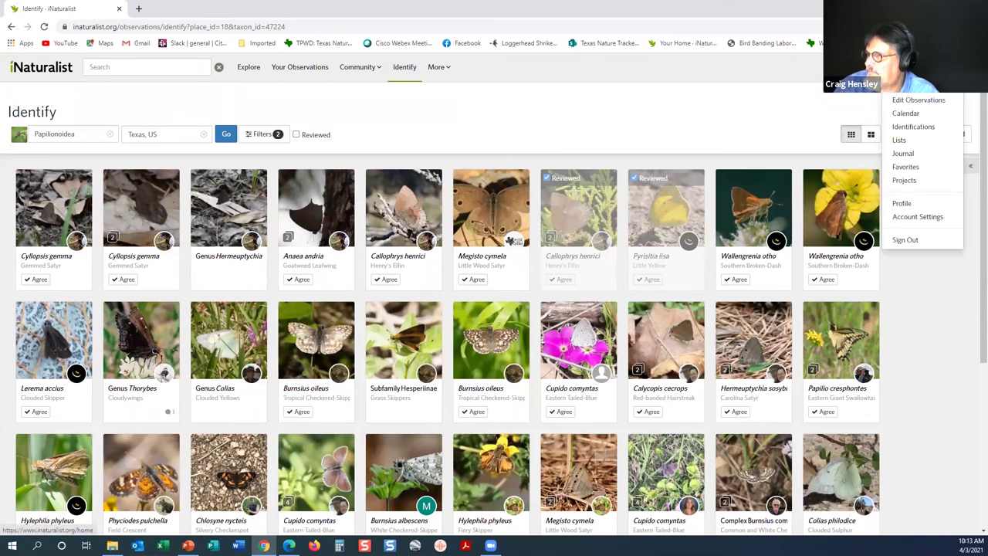
pyautogui.click(945, 67)
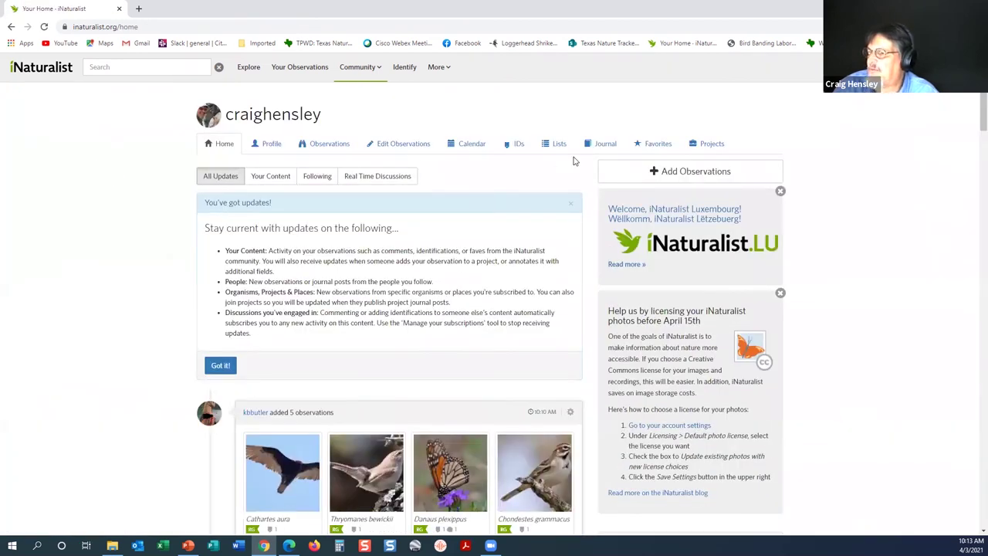
pyautogui.click(268, 147)
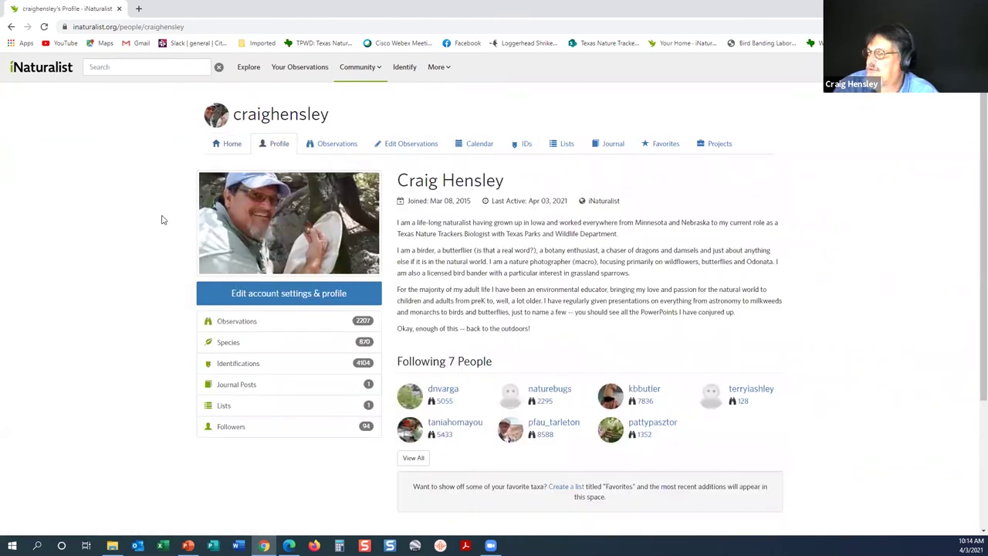
pyautogui.scroll(-2, 162, 219)
pyautogui.scroll(2, 161, 219)
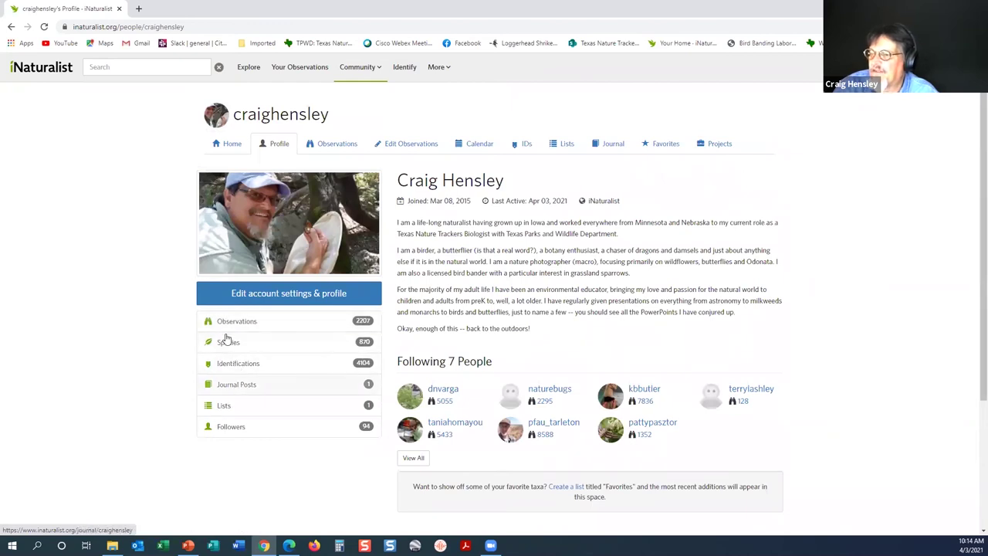
# Open the account settings and profile for editing, and review the bio and the remaining profile settings
pyautogui.click(262, 292)
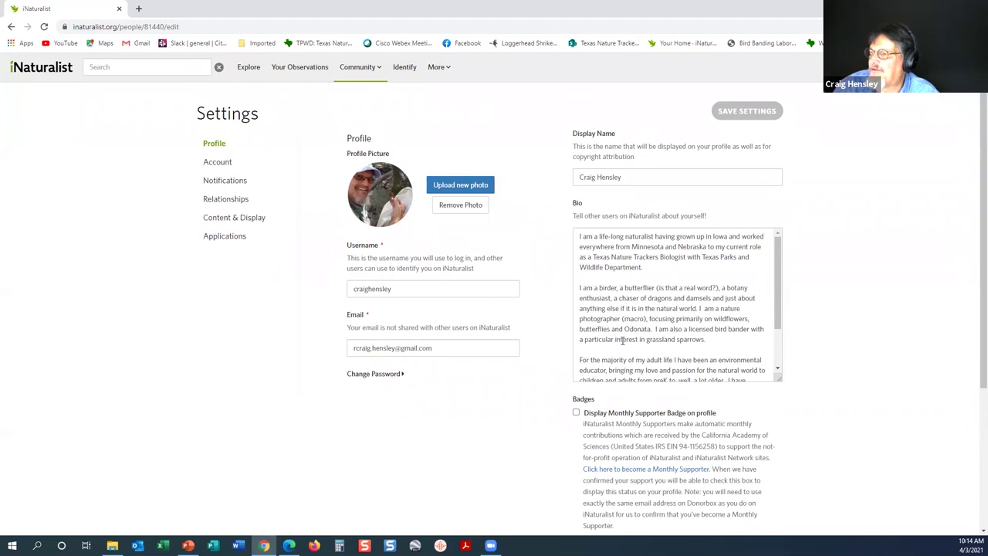
pyautogui.scroll(-2, 622, 341)
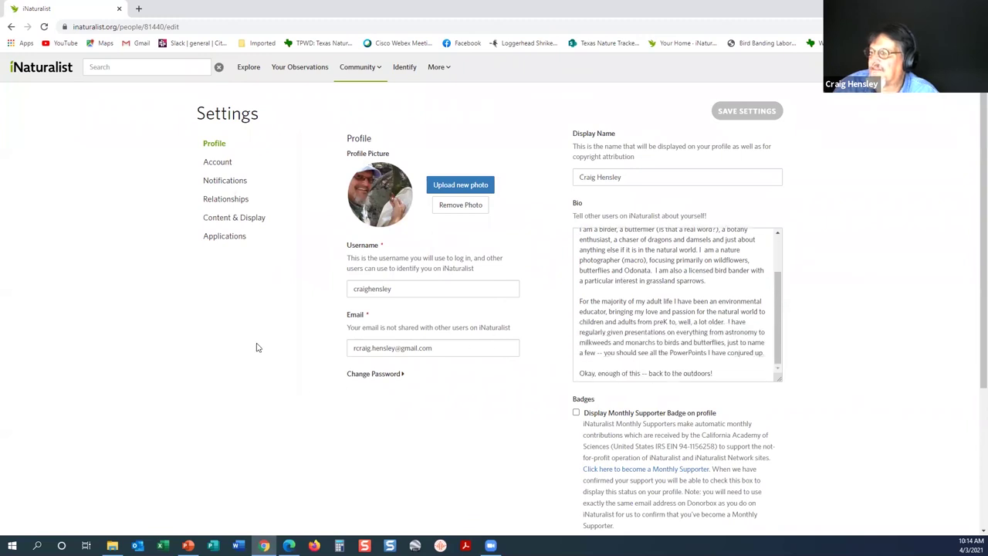
pyautogui.scroll(-3, 256, 347)
pyautogui.scroll(3, 247, 267)
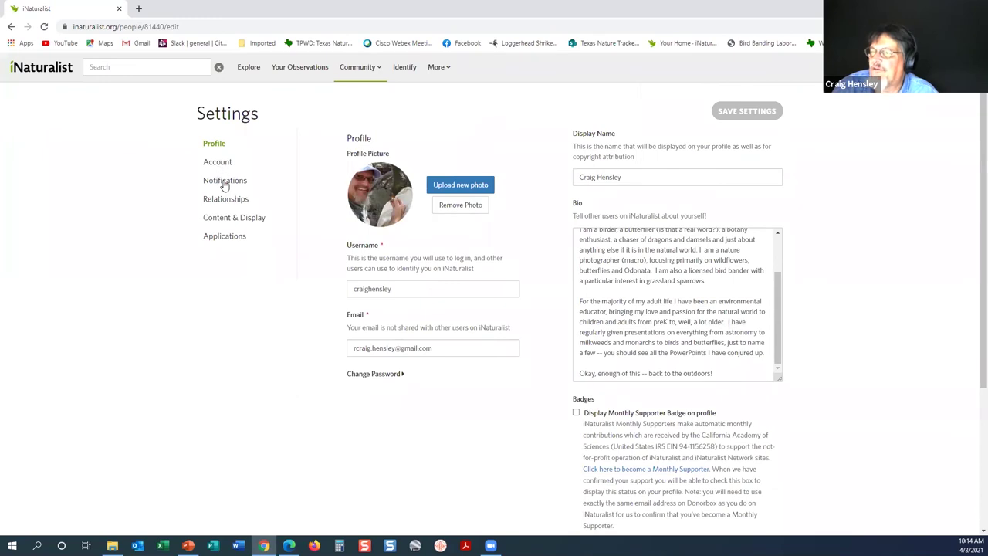
# Open the Notifications settings and review the activity and email notification options
pyautogui.click(226, 183)
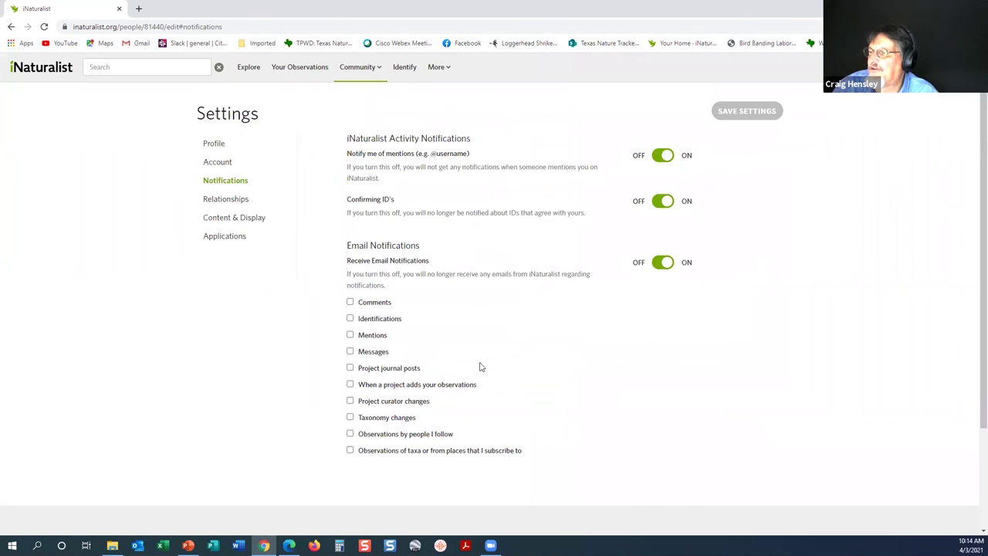
pyautogui.scroll(-2, 479, 365)
pyautogui.scroll(2, 255, 232)
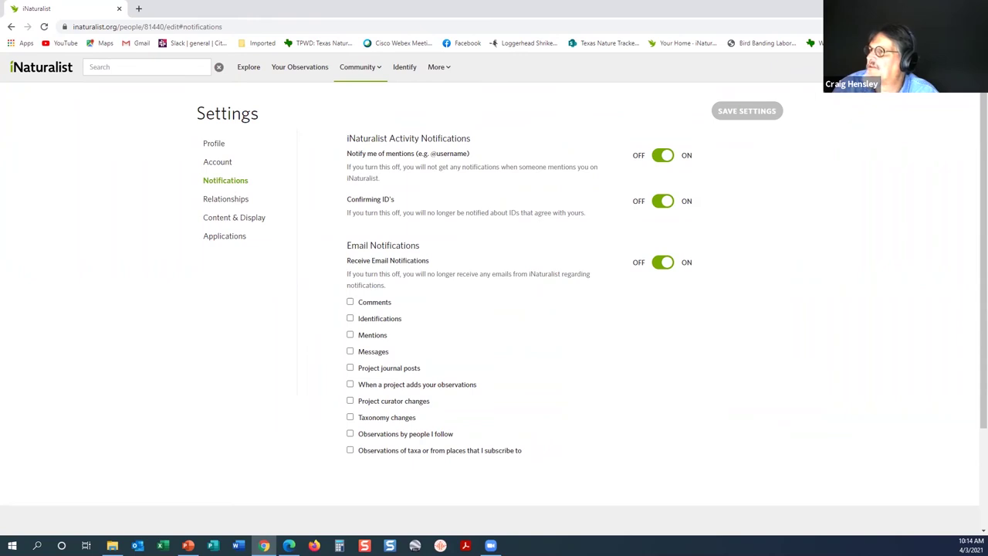
# Open the account's own observations, view the Heller's Beardtongue observation, and show its additional edit options
pyautogui.click(937, 66)
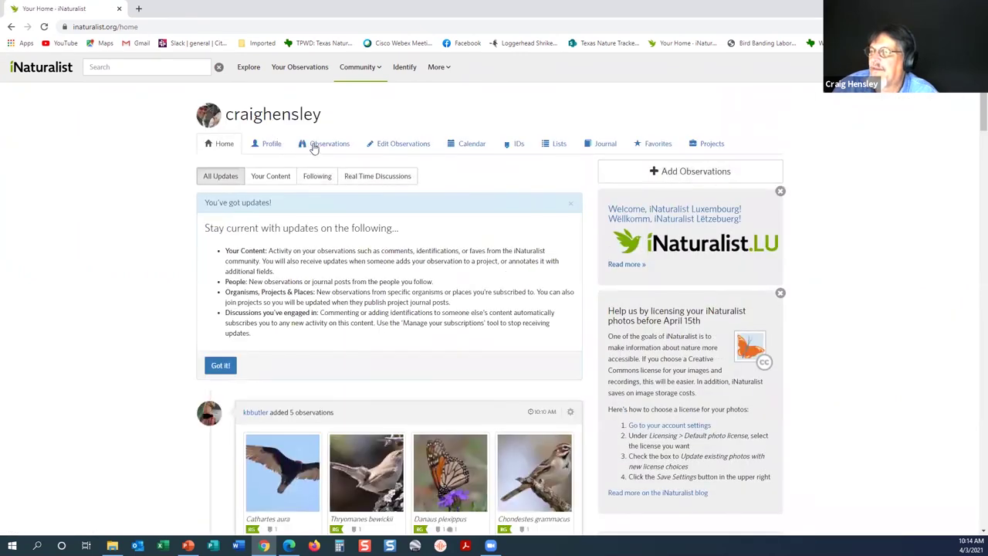
pyautogui.click(314, 147)
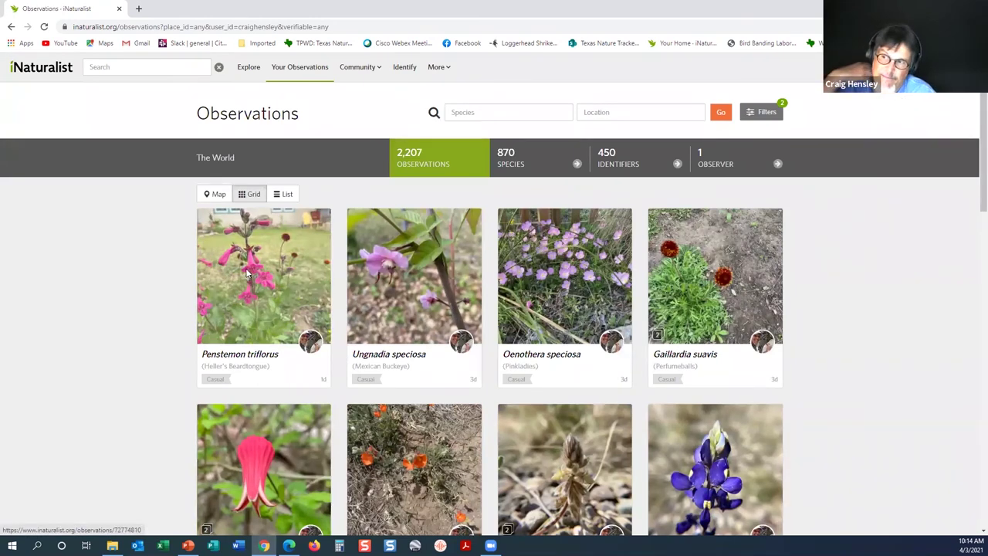
pyautogui.click(247, 273)
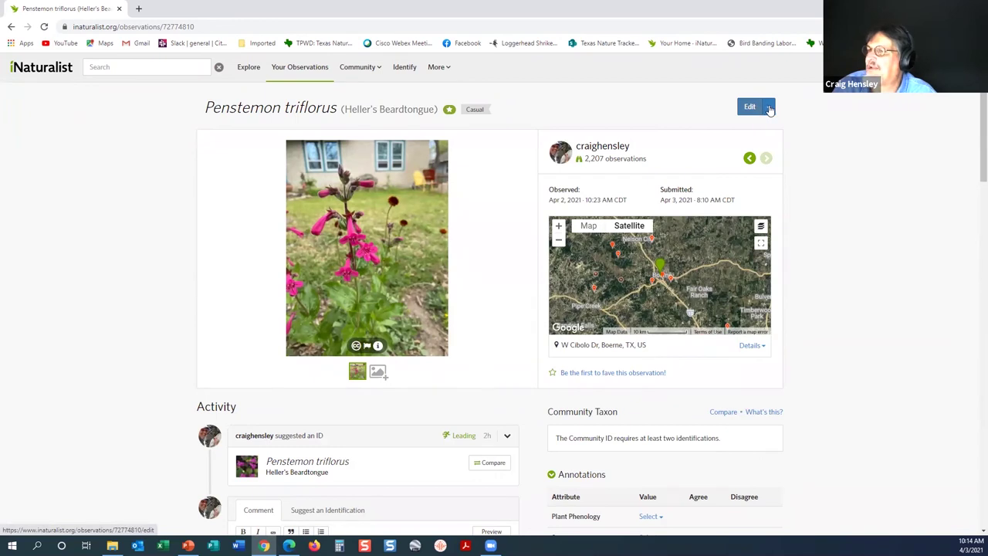
pyautogui.click(770, 110)
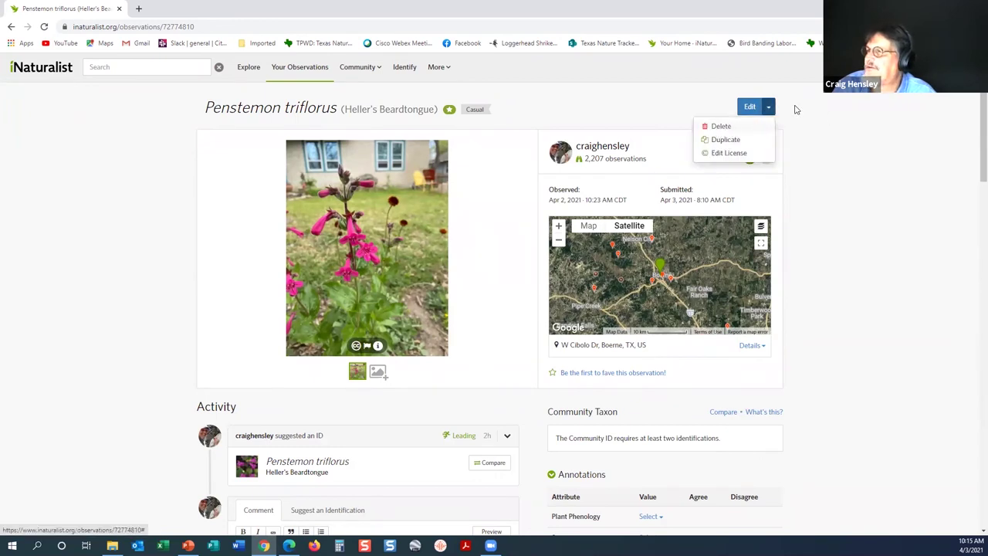
# Open the Heller's Beardtongue observation for editing, review its editable details, and save the observation
pyautogui.click(751, 110)
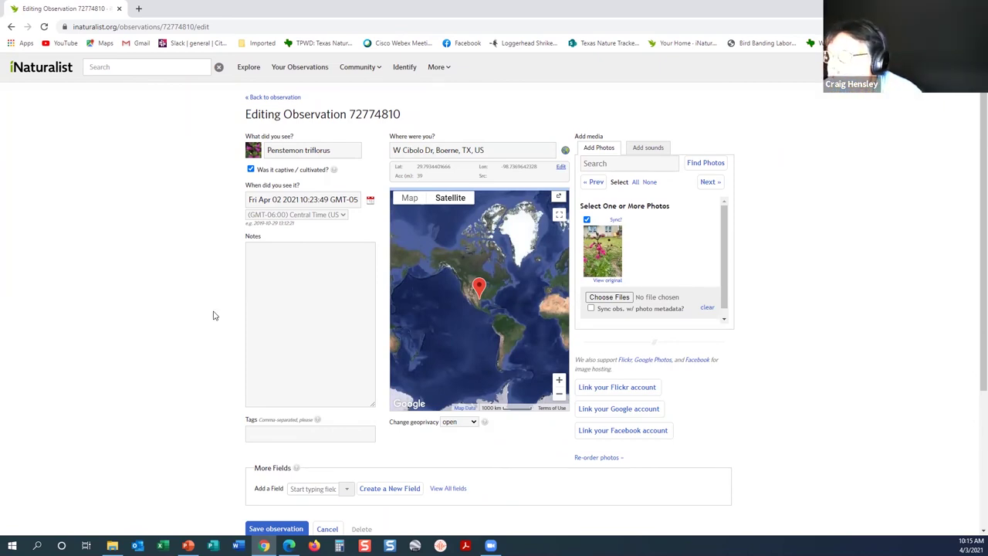
pyautogui.scroll(-1, 214, 315)
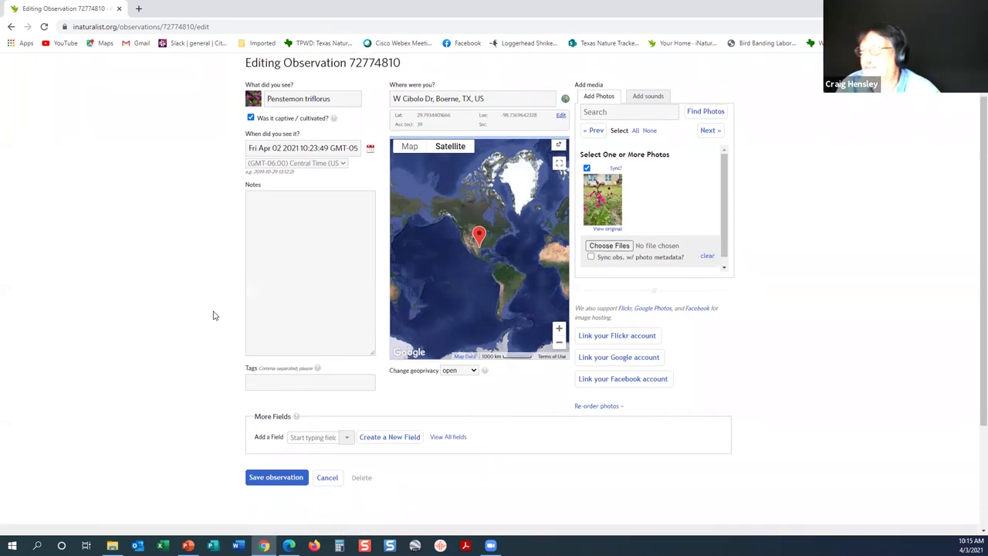
pyautogui.click(269, 478)
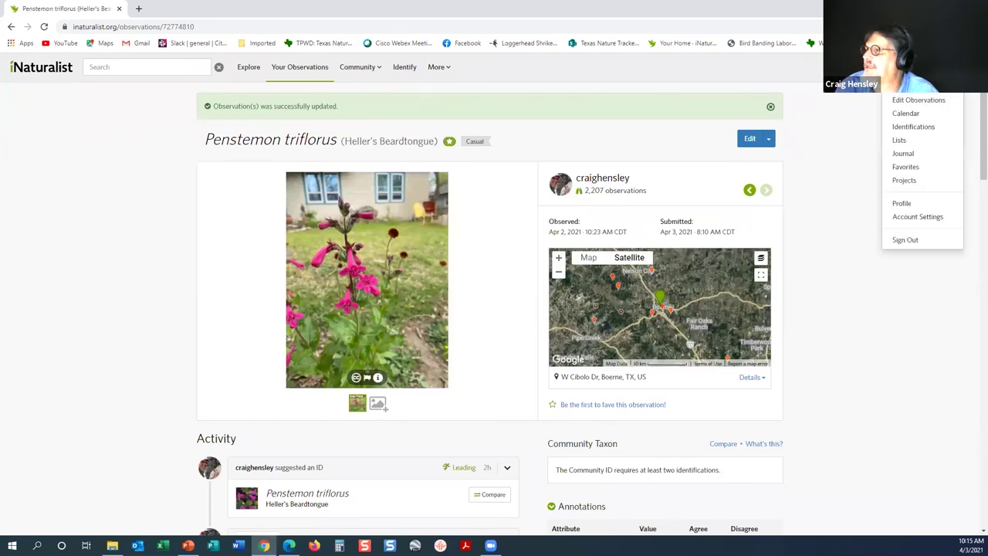
# Open the account's 2021 observation calendar from the home page and view the observations made on March 31
pyautogui.click(950, 66)
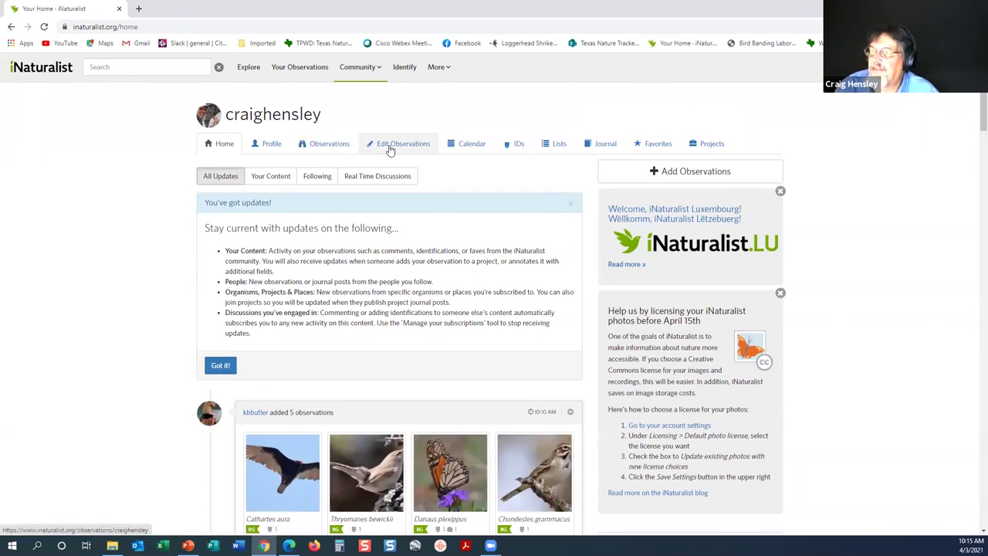
pyautogui.click(330, 150)
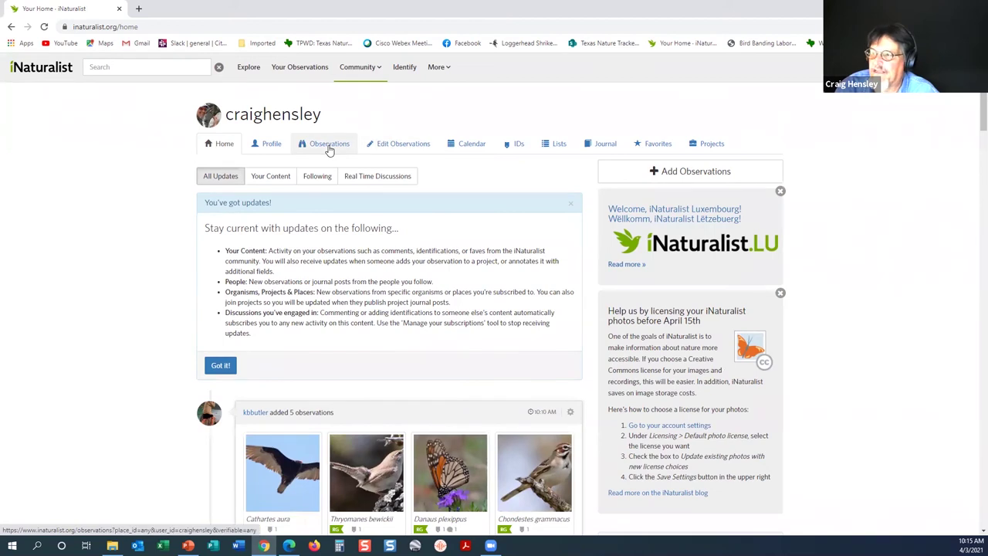
pyautogui.click(469, 145)
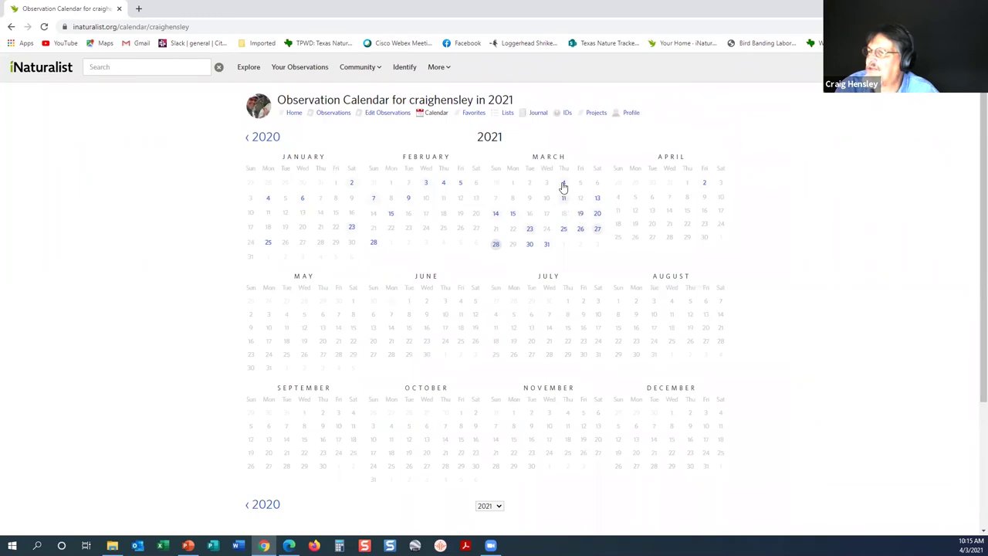
pyautogui.moveTo(563, 201)
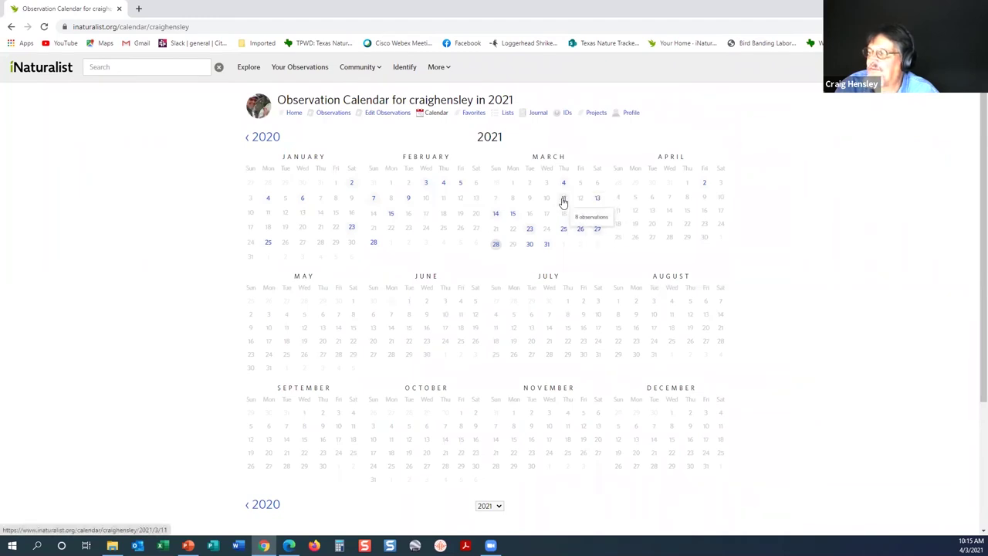
pyautogui.moveTo(546, 248)
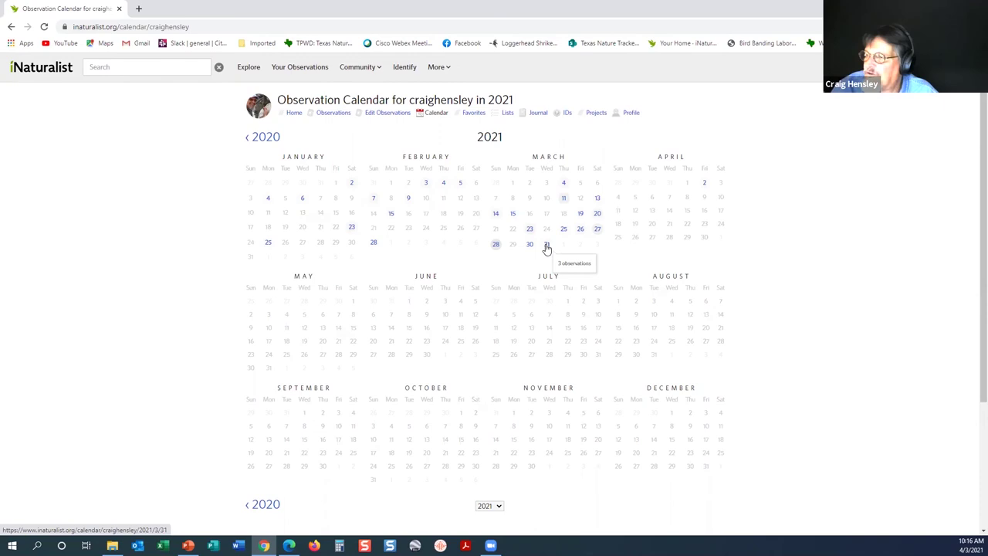
pyautogui.click(547, 247)
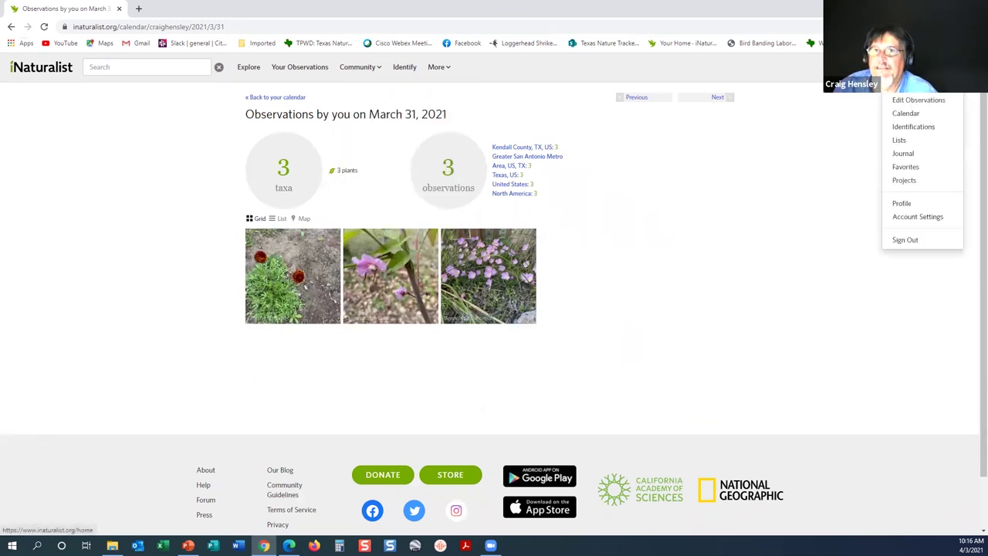
# Go through the account's own projects to the list of all projects and search it for "shrikes"
pyautogui.click(957, 67)
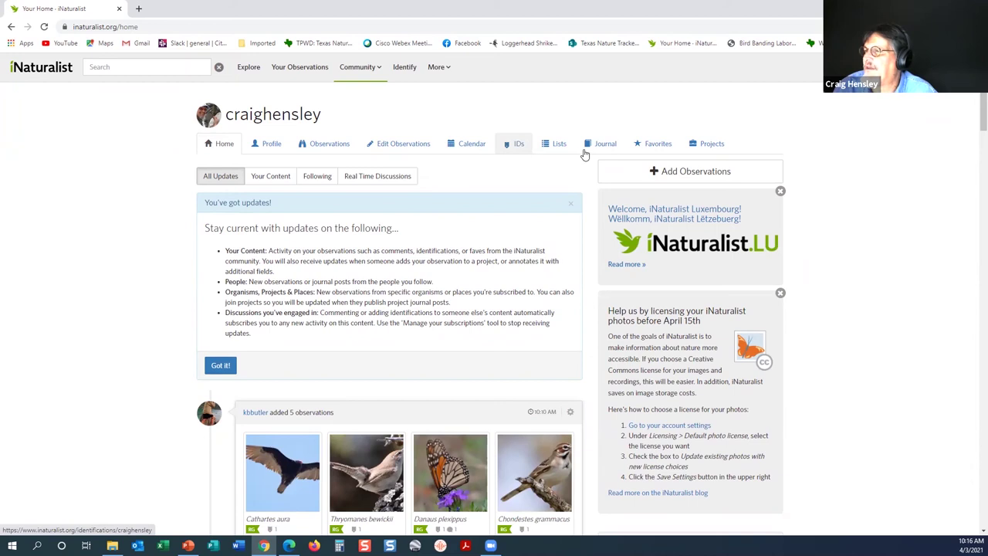
pyautogui.click(703, 147)
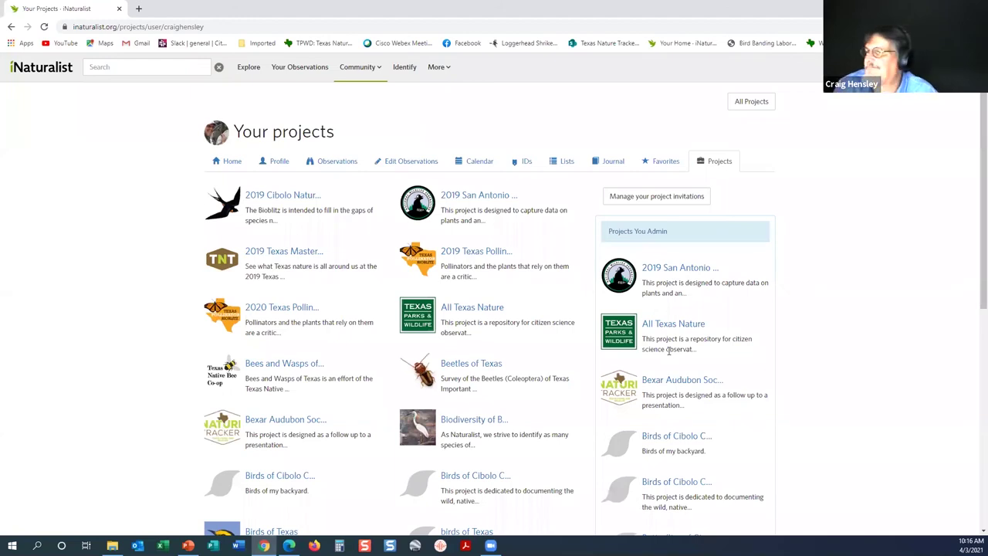
pyautogui.click(746, 104)
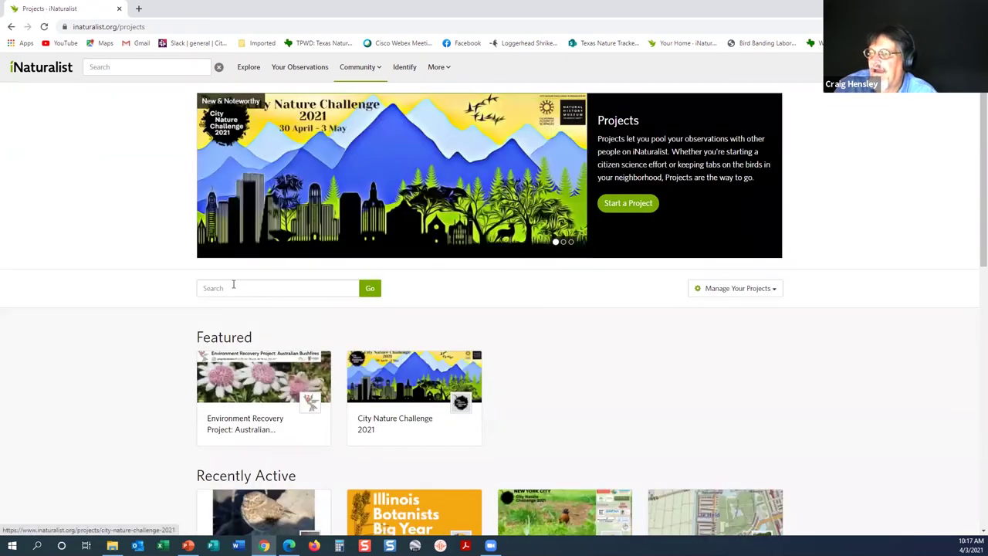
pyautogui.click(233, 285)
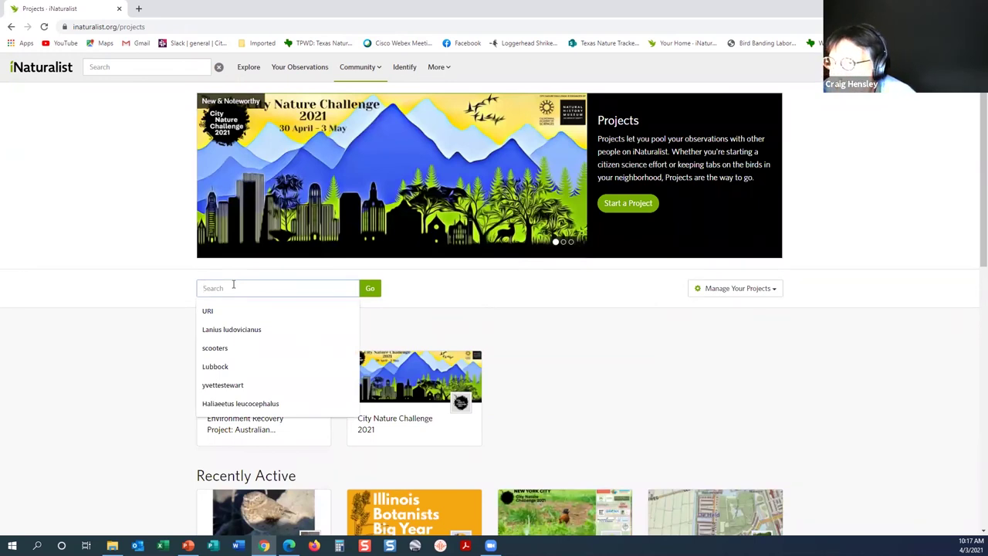
pyautogui.write('shrikes')
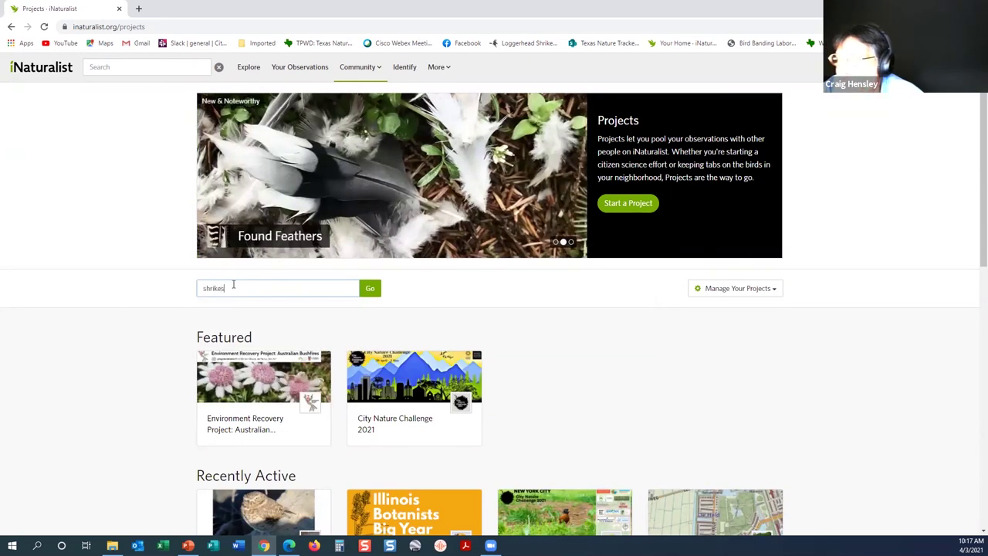
pyautogui.click(364, 291)
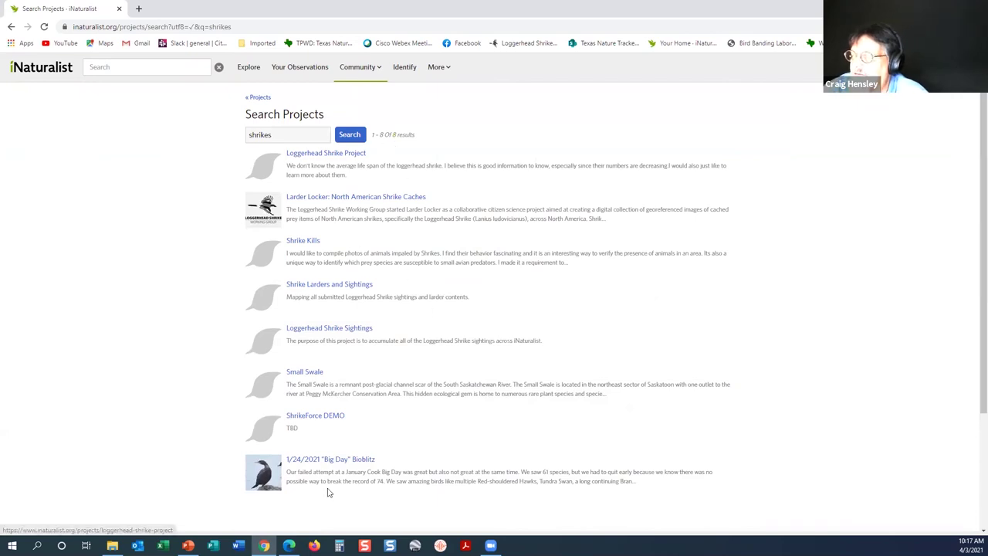
# View the Loggerhead Shrike Project, and read the terms and rules of Larder Locker: North American Shrike Caches
pyautogui.click(311, 157)
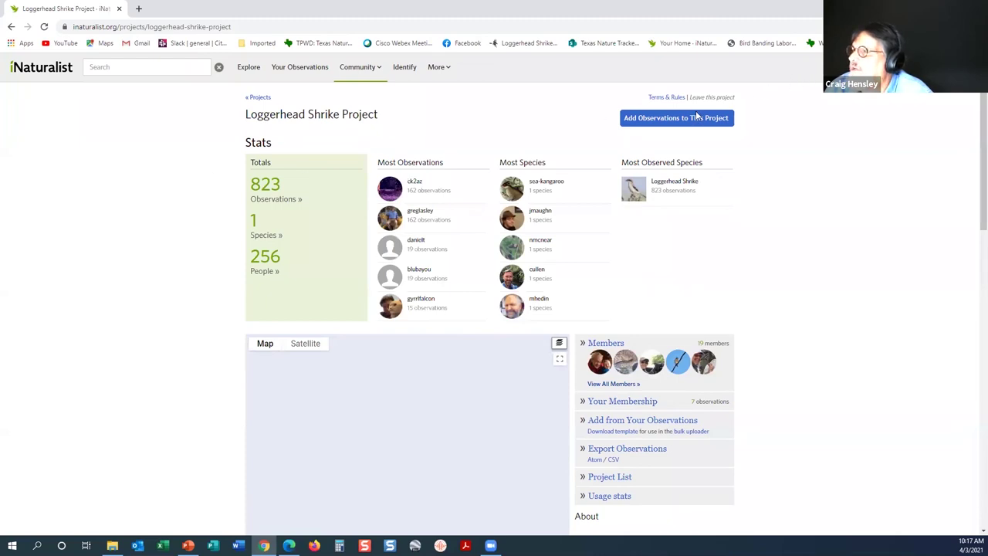
pyautogui.click(12, 29)
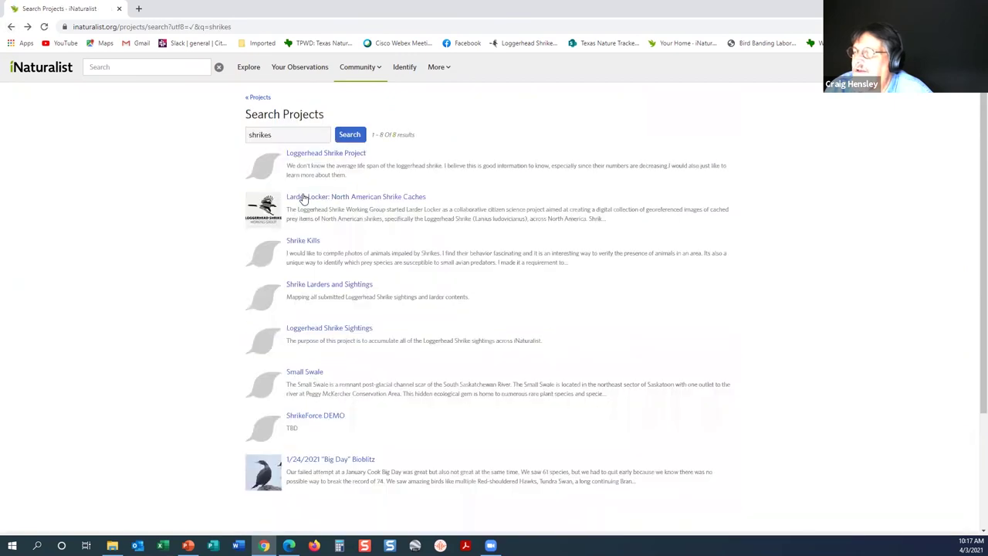
pyautogui.click(303, 198)
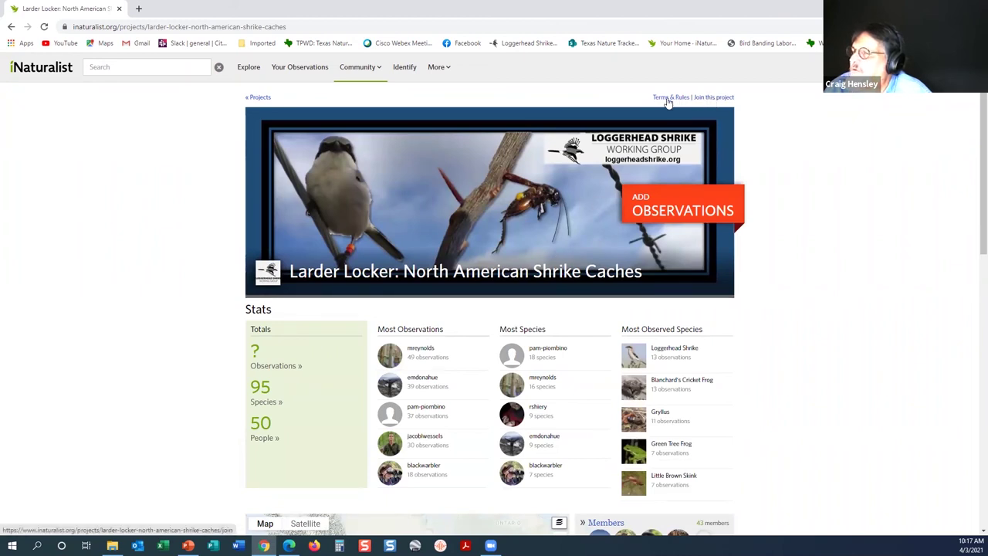
pyautogui.click(668, 99)
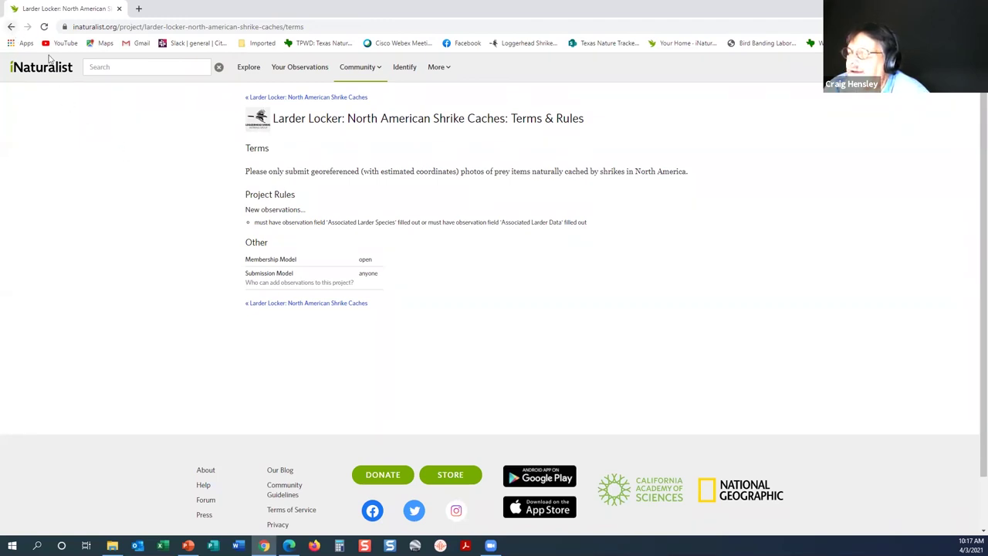
pyautogui.click(12, 28)
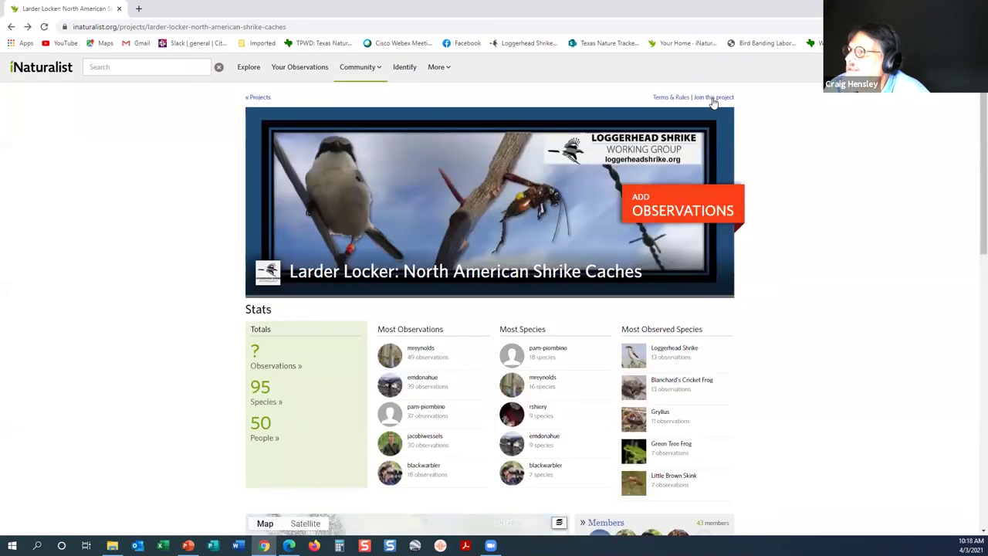
# Join the Larder Locker: North American Shrike Caches project with project updates turned off
pyautogui.click(711, 98)
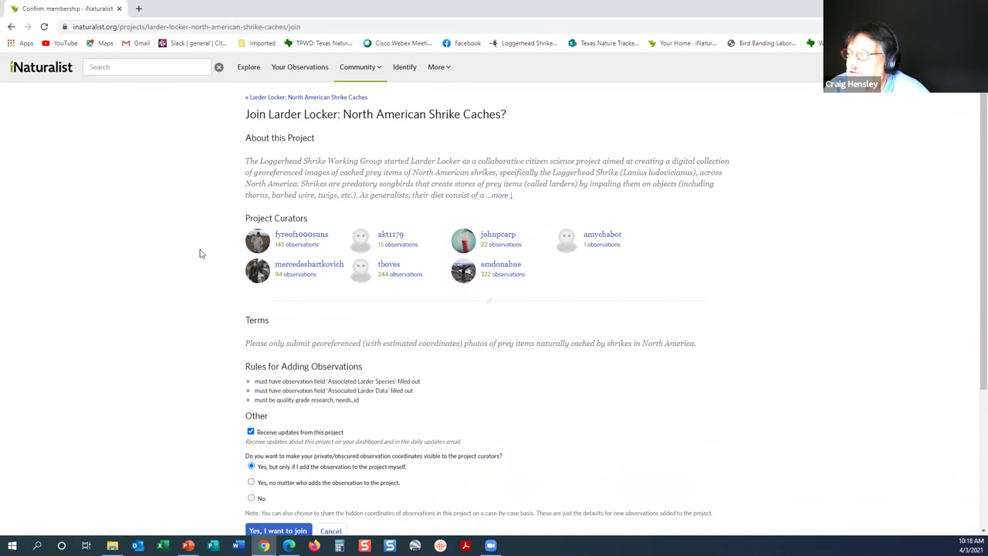
pyautogui.scroll(-3, 199, 254)
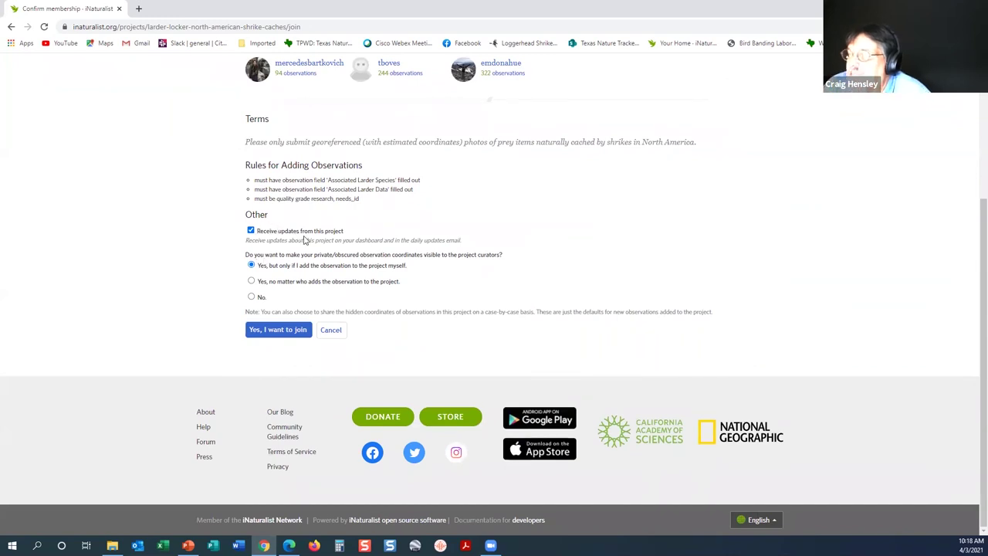
pyautogui.click(250, 231)
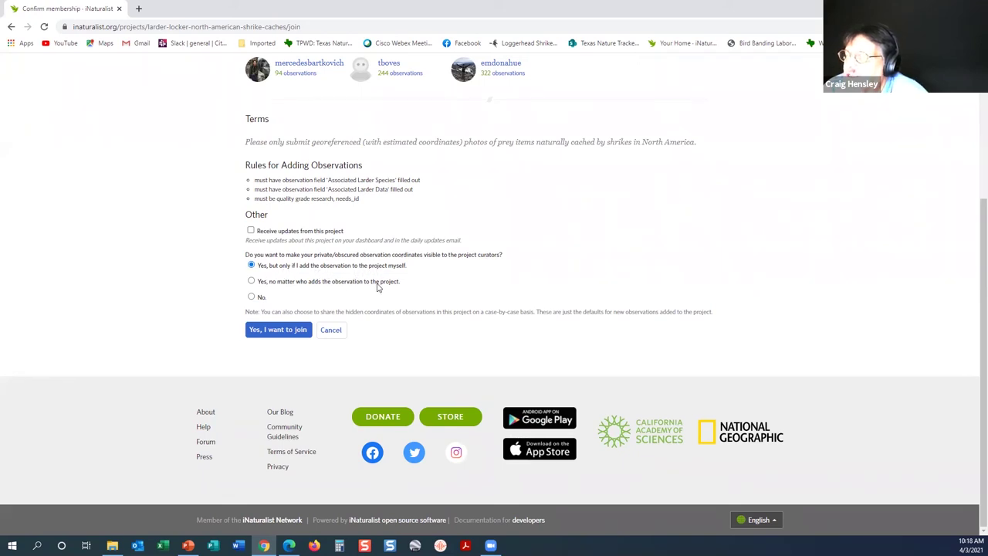
pyautogui.click(278, 330)
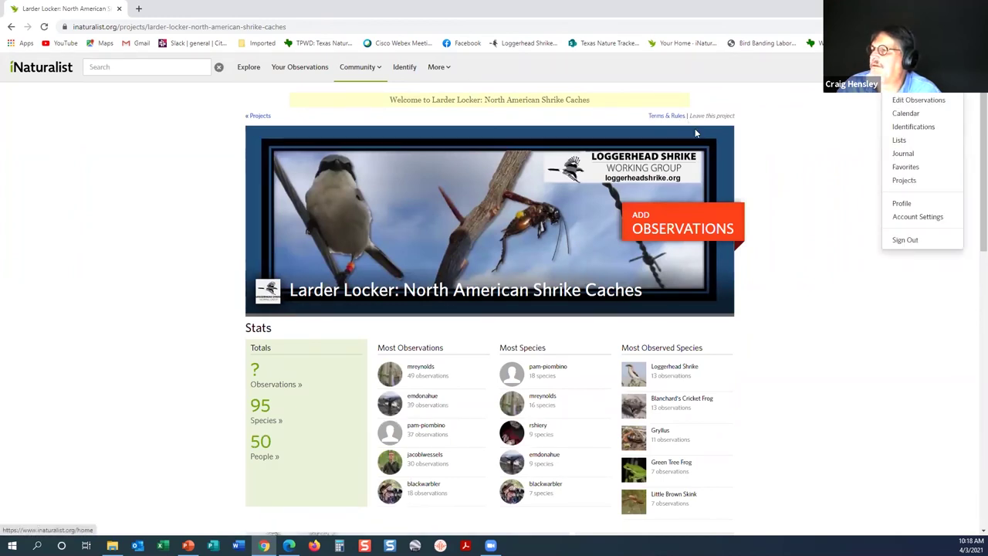
# Return to the list of all projects, start a new project, and look over the Collection and Umbrella project types
pyautogui.click(911, 74)
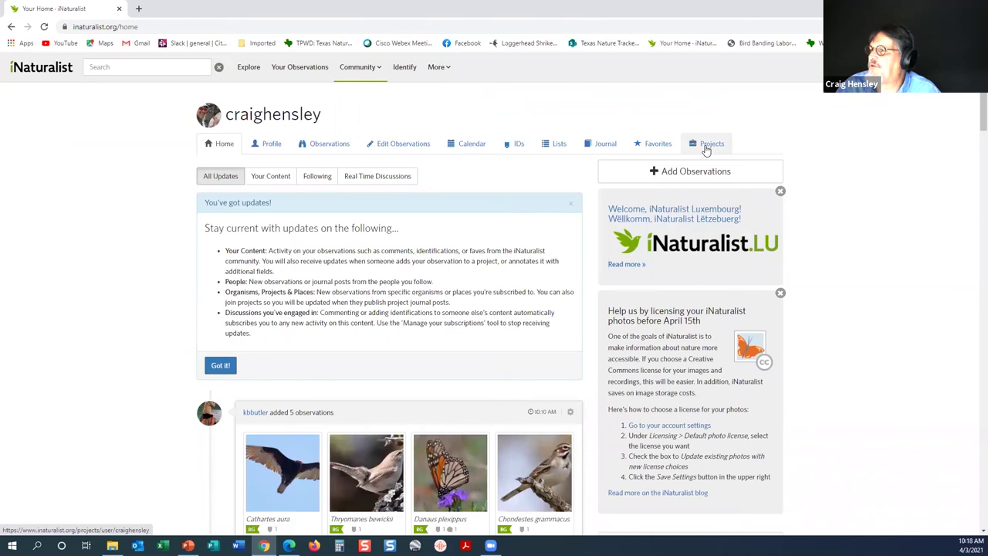
pyautogui.click(705, 150)
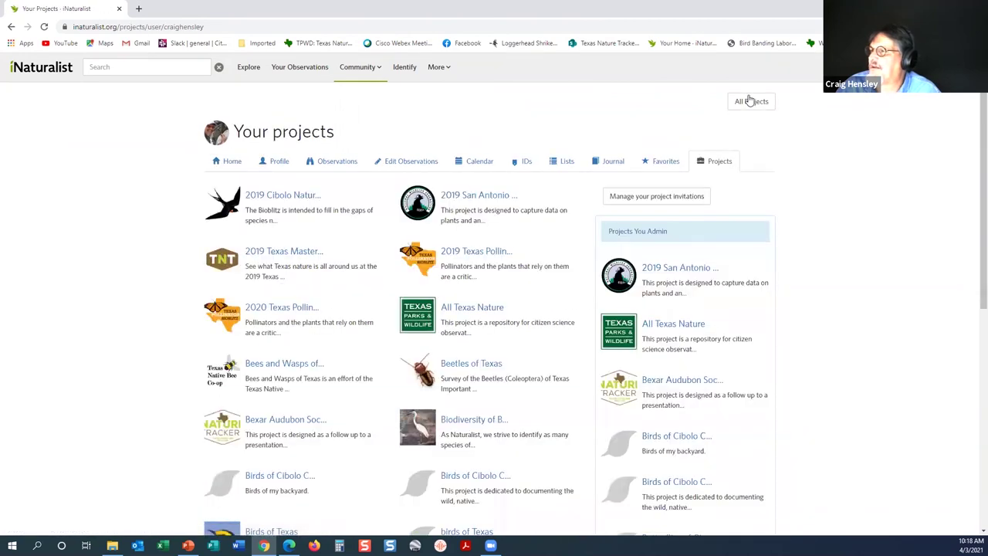
pyautogui.click(749, 101)
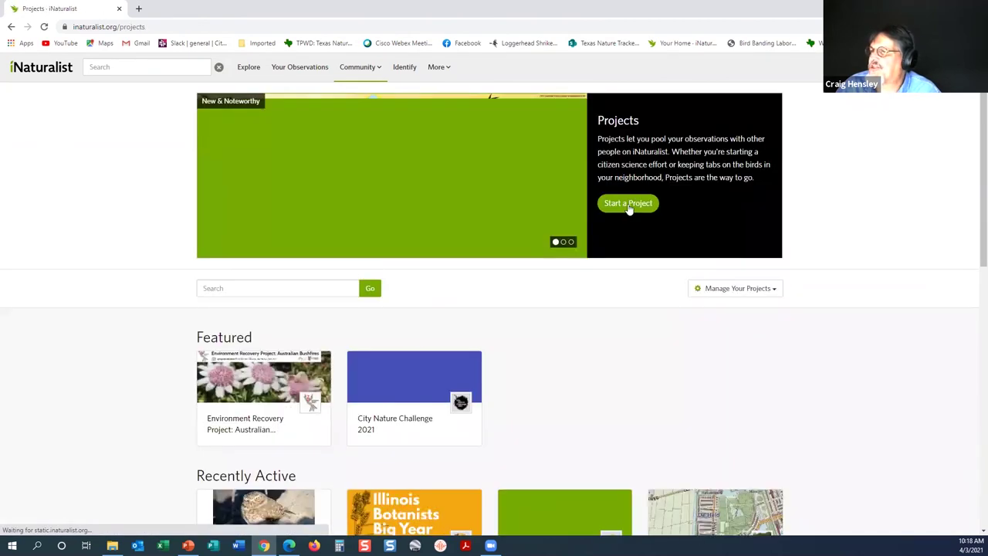
pyautogui.click(629, 207)
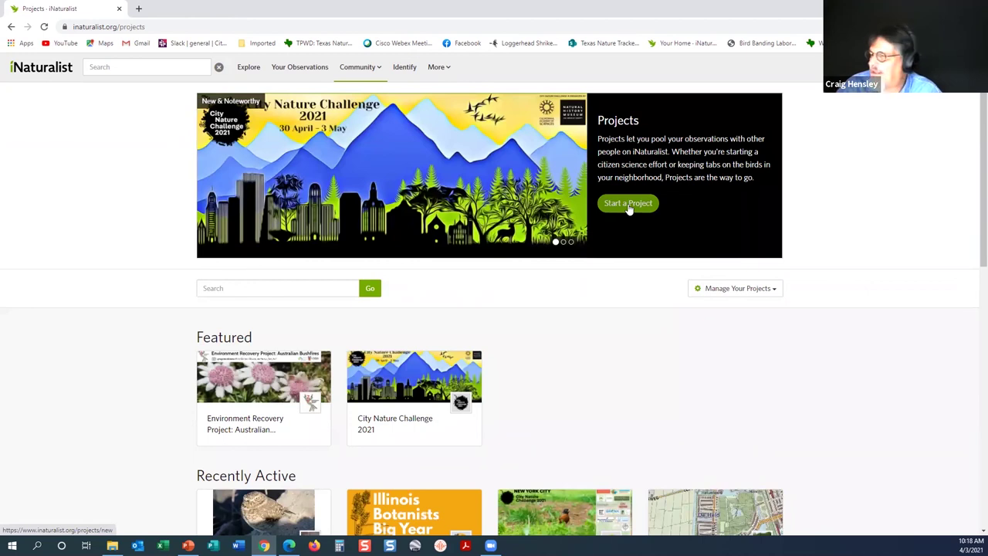
pyautogui.click(627, 203)
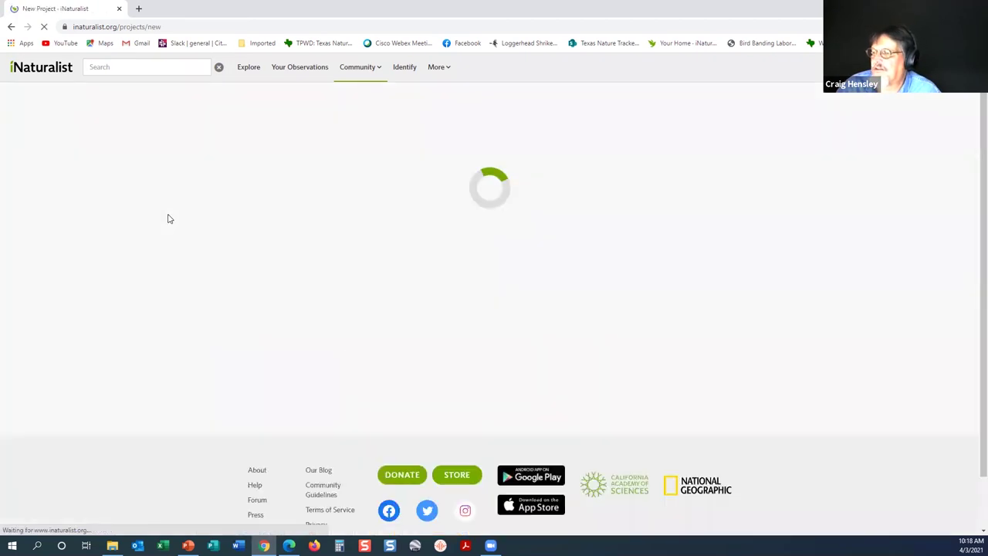
pyautogui.scroll(-3, 375, 159)
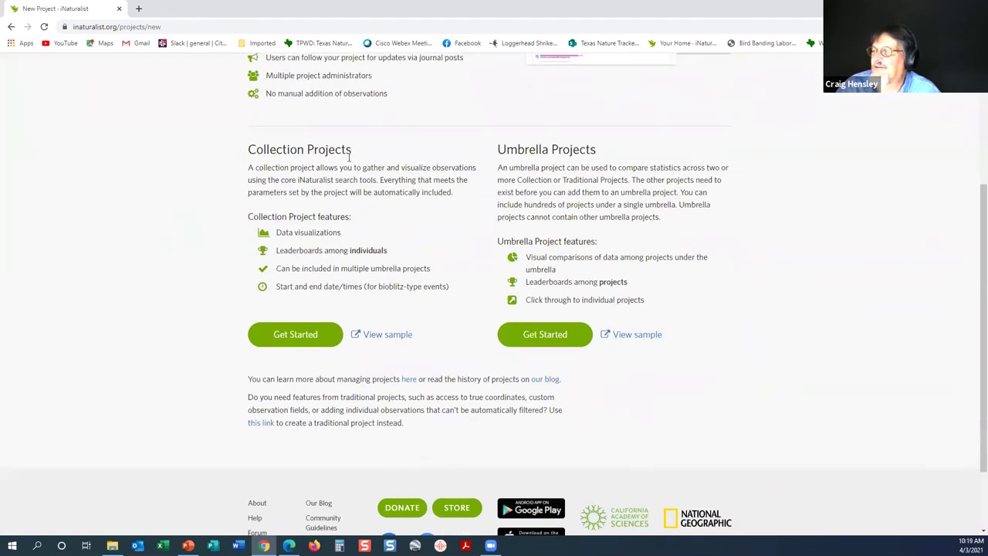
# Begin a collection project and review its form, from the project details and observation requirements to the members and admin settings
pyautogui.click(298, 334)
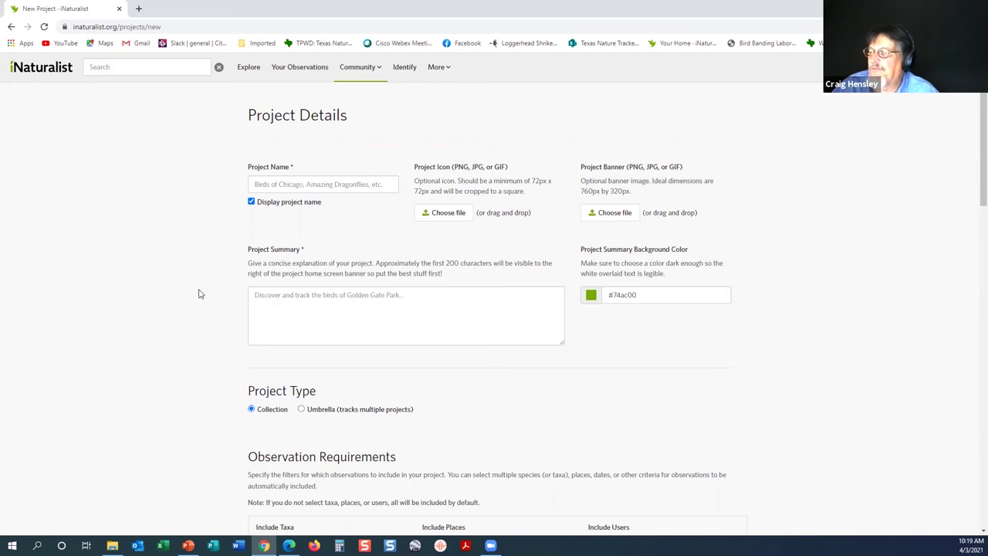
pyautogui.scroll(-3, 199, 293)
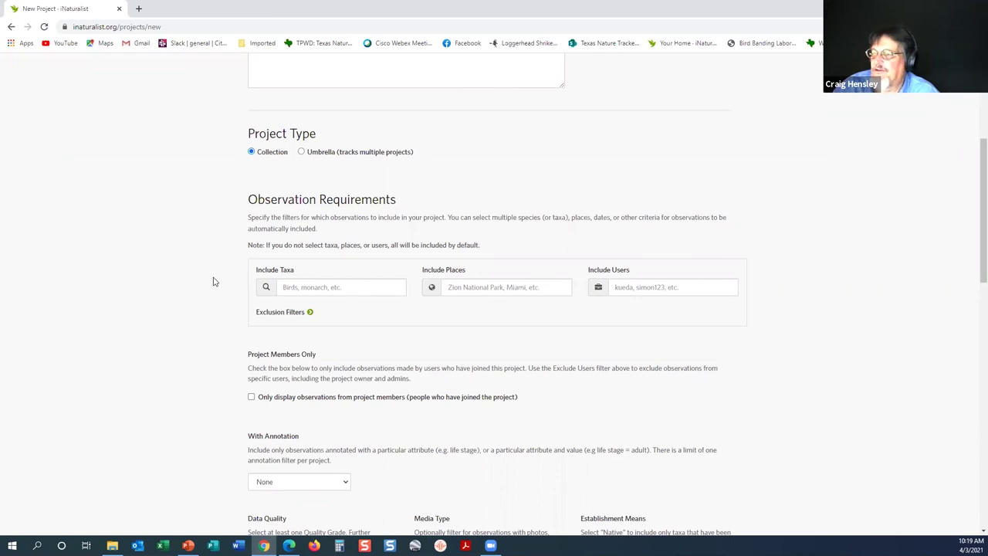
pyautogui.scroll(-3, 215, 281)
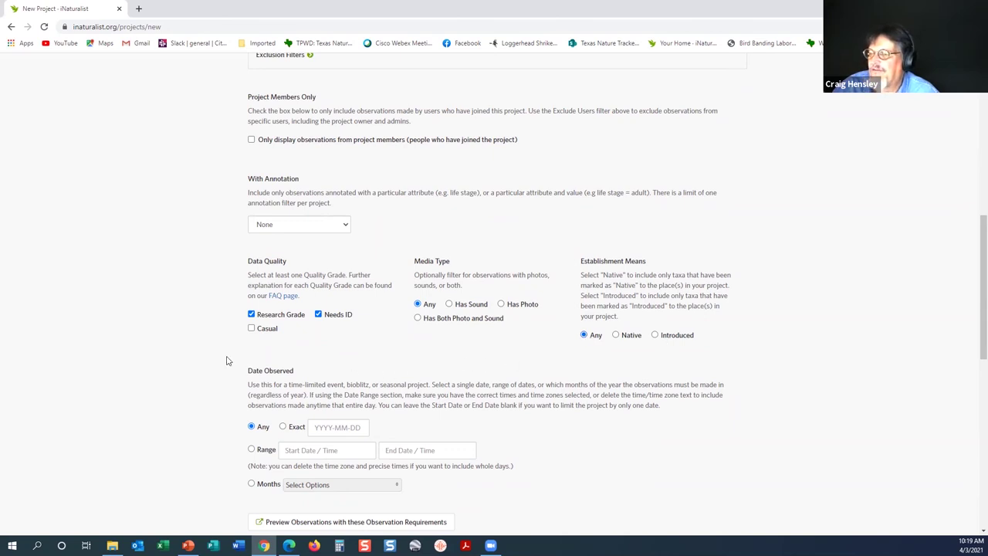
pyautogui.scroll(-2, 331, 224)
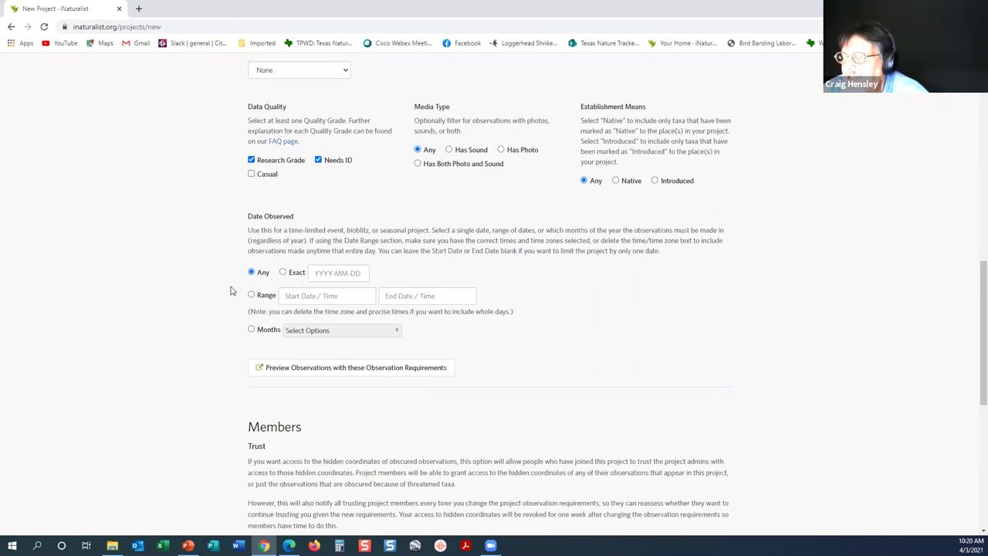
pyautogui.scroll(-5, 258, 416)
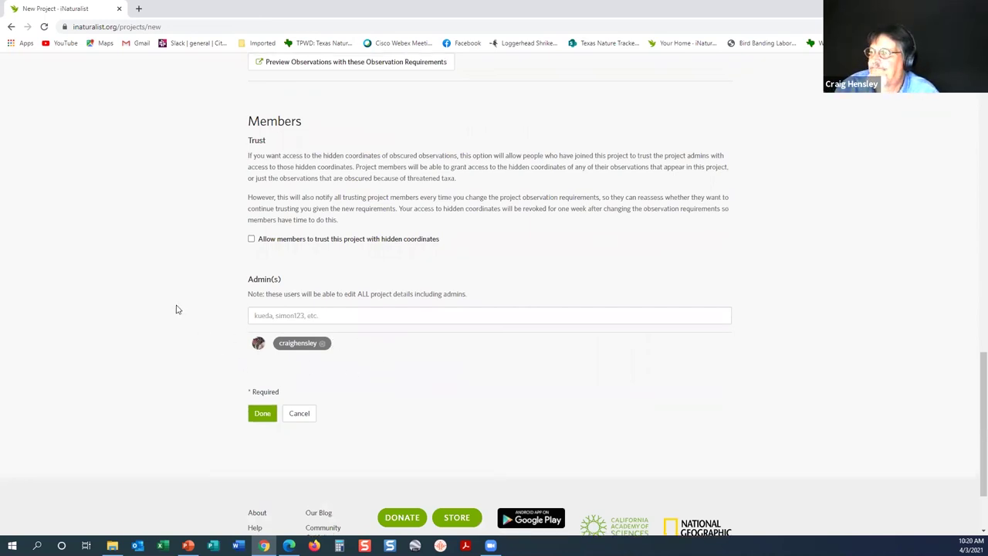
# Leave the new project form for the Places page and search for the place Cibolo Cottage
pyautogui.scroll(10, 177, 308)
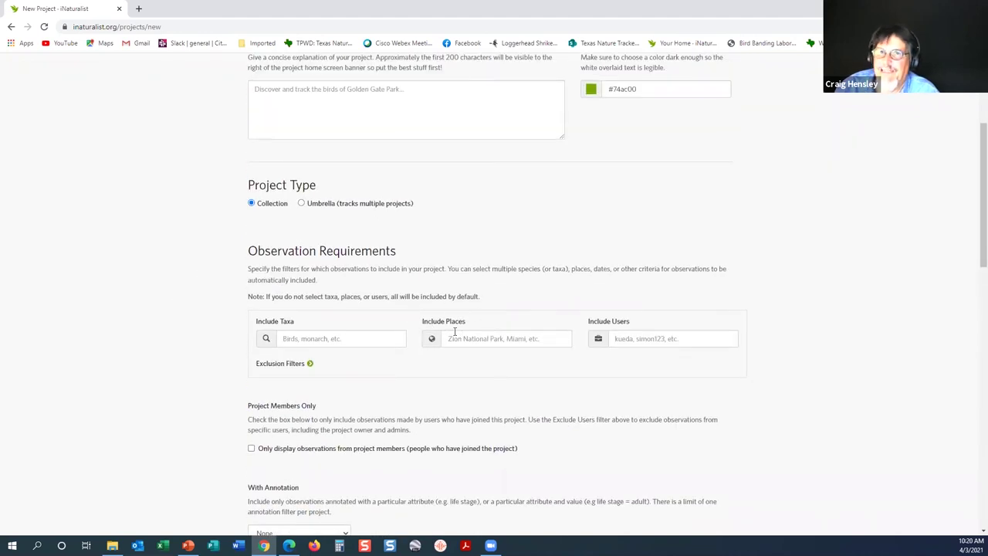
pyautogui.scroll(3, 379, 77)
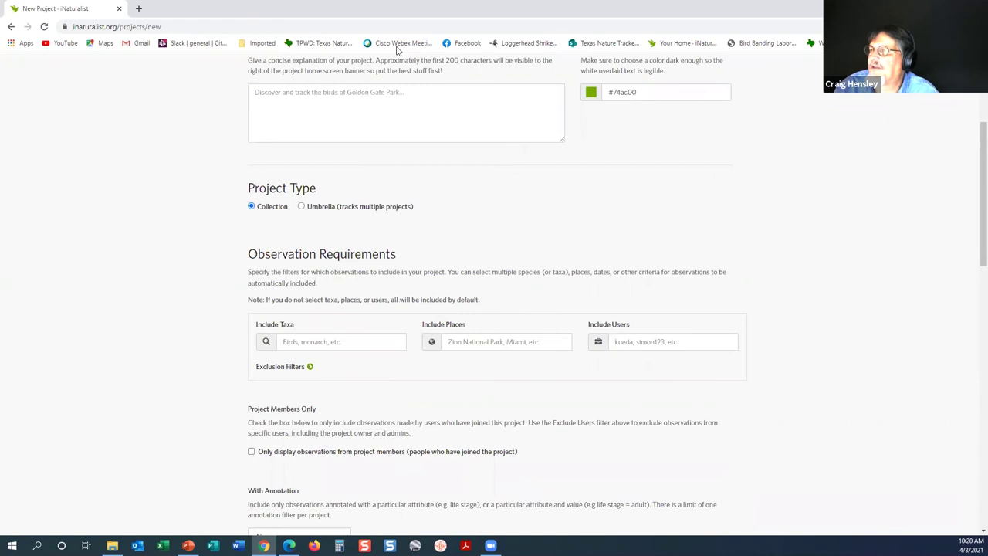
pyautogui.click(378, 71)
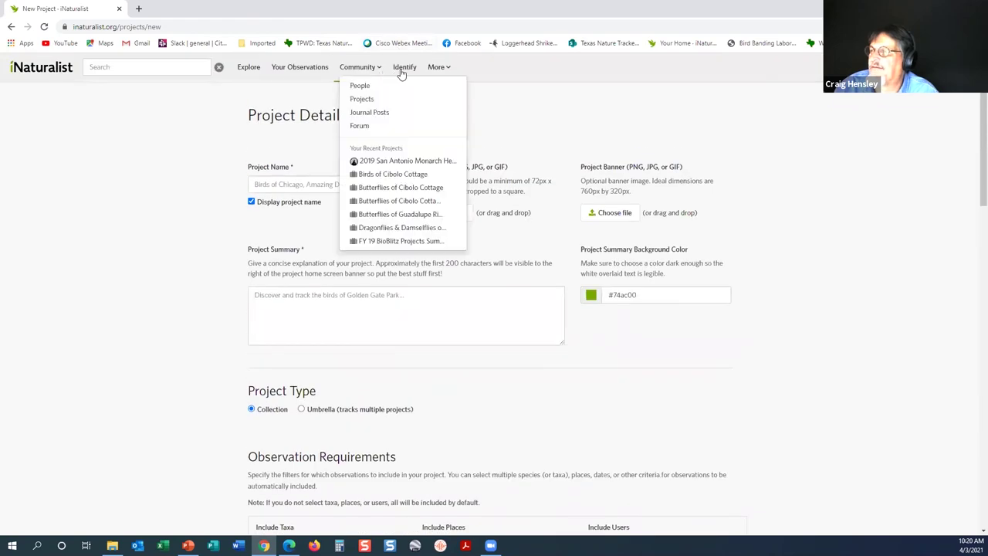
pyautogui.click(437, 67)
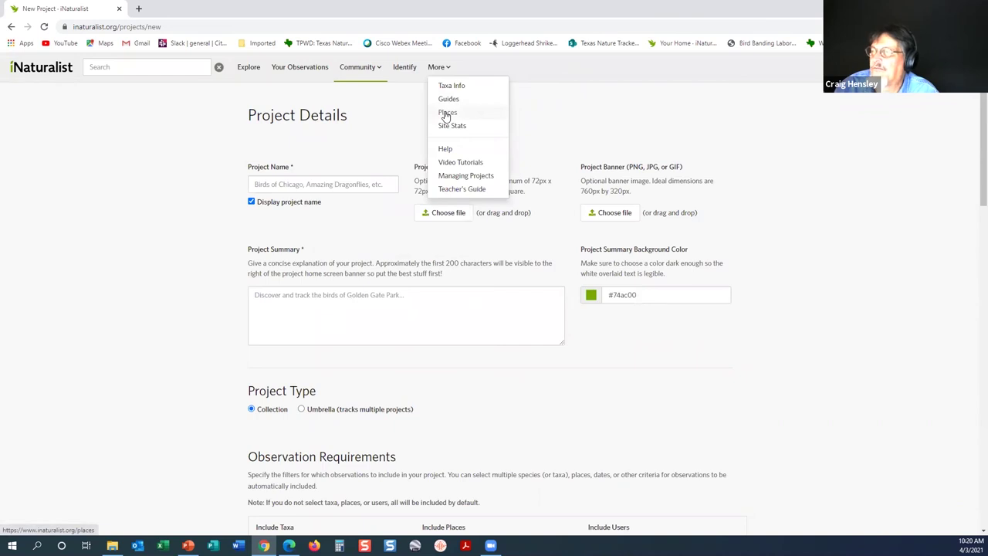
pyautogui.click(446, 115)
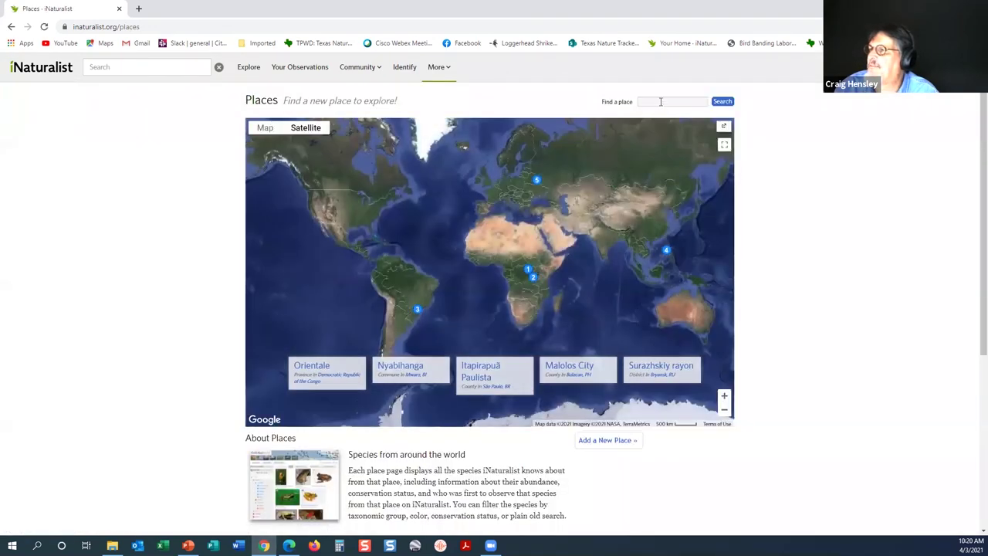
pyautogui.click(661, 101)
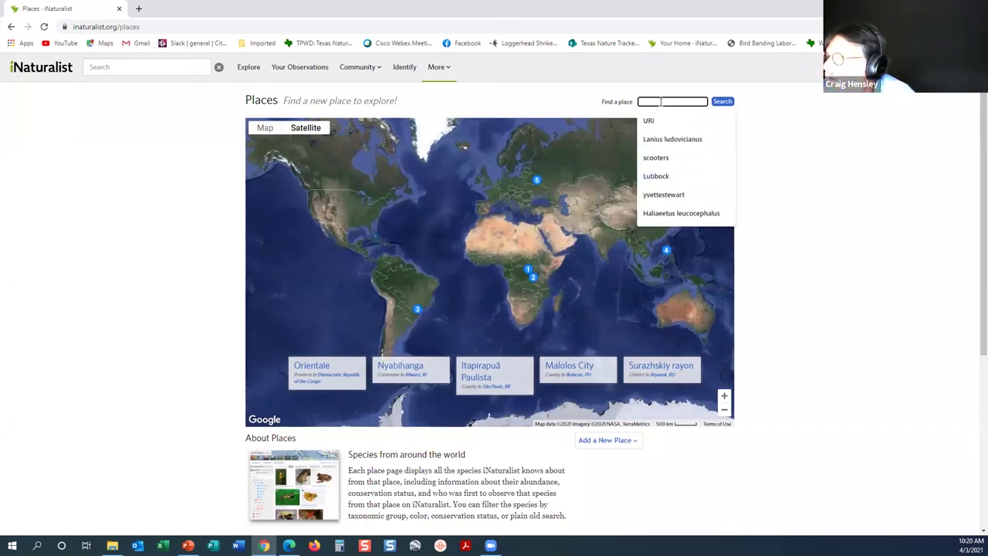
pyautogui.write('Cibolo')
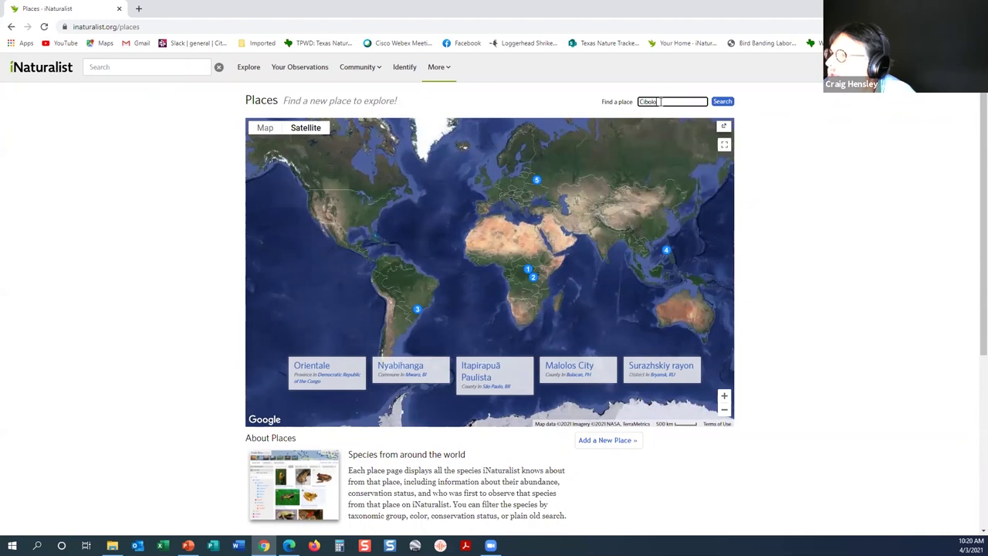
pyautogui.write(' Cottage')
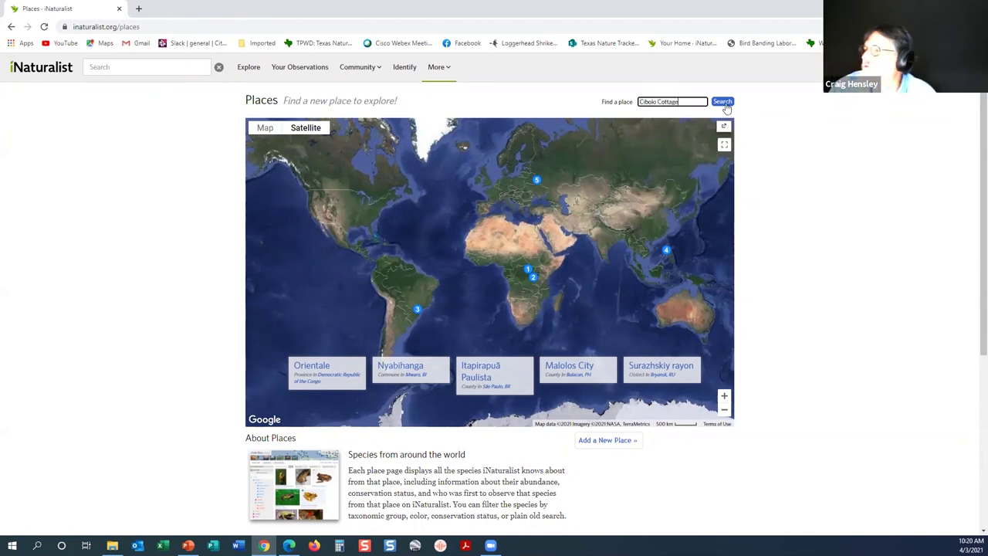
pyautogui.click(723, 101)
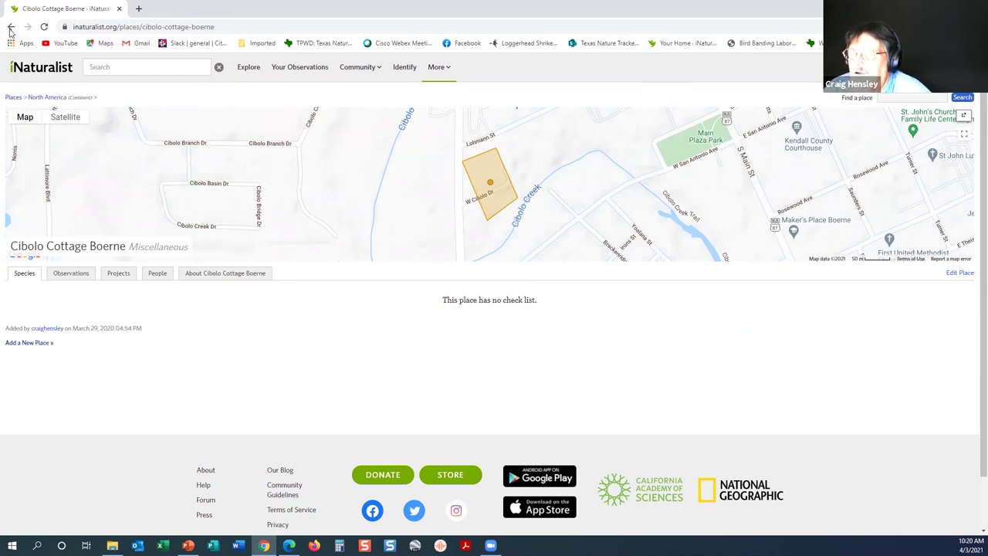
# Return to the Places page and search for Phil Hardberger Park
pyautogui.click(11, 27)
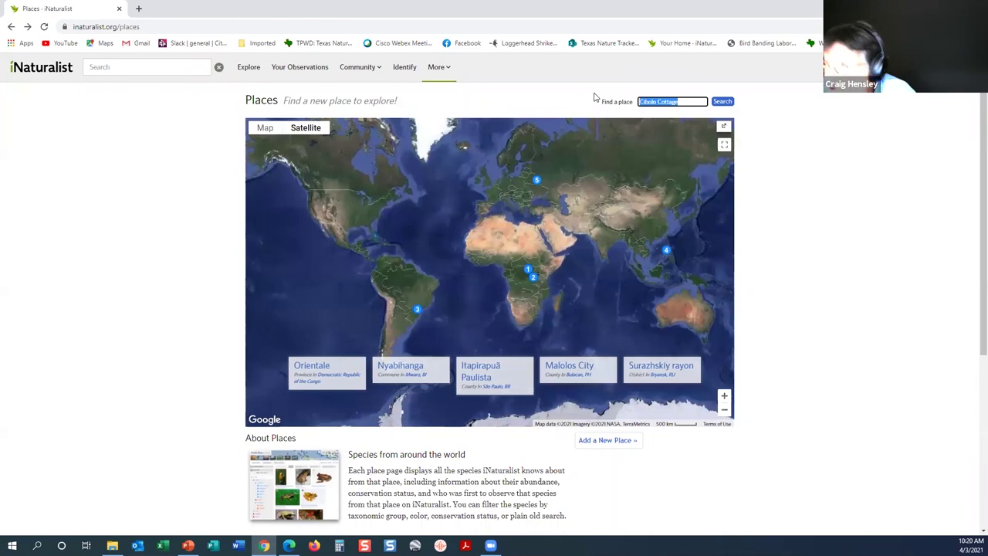
pyautogui.write('H')
pyautogui.press('BackSpace')
pyautogui.write('Phil Hardberger Park')
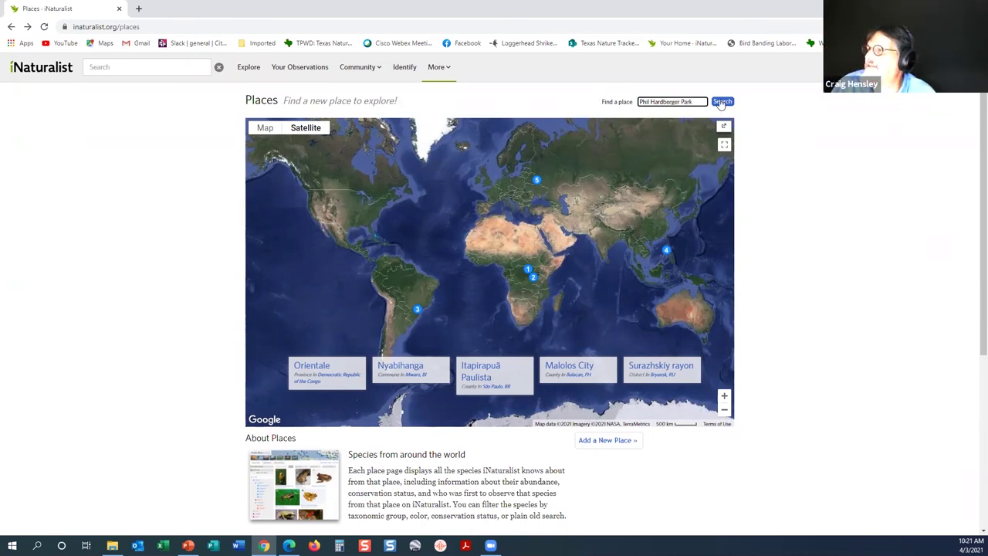
pyautogui.click(721, 101)
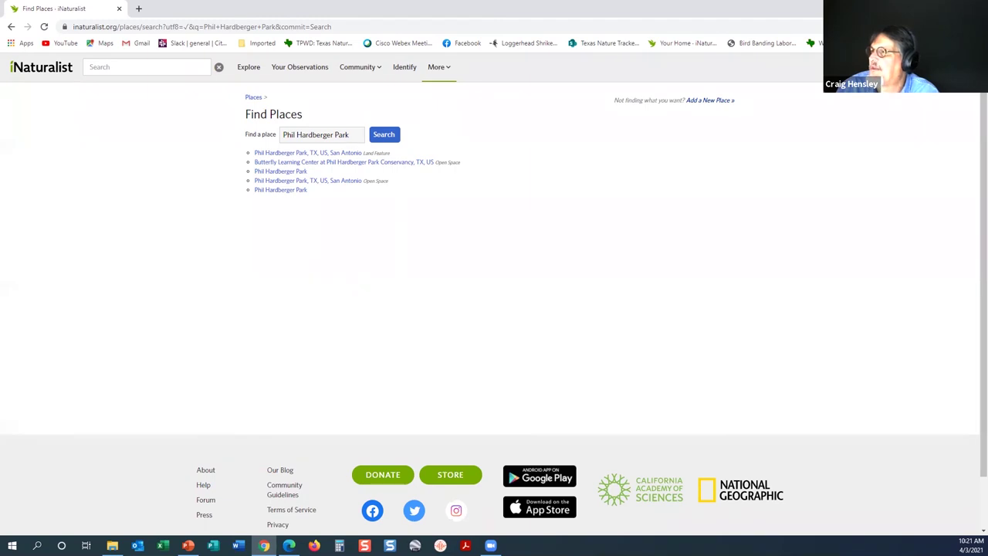
# Go to the home page and arrange the browser and the 102NIKON photo folder side by side
pyautogui.click(900, 87)
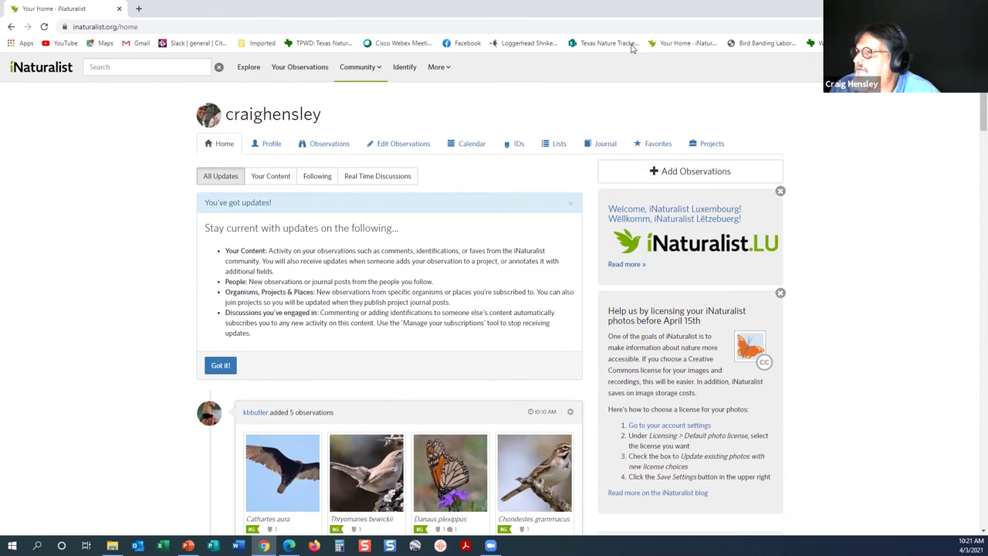
pyautogui.press('super+Down')
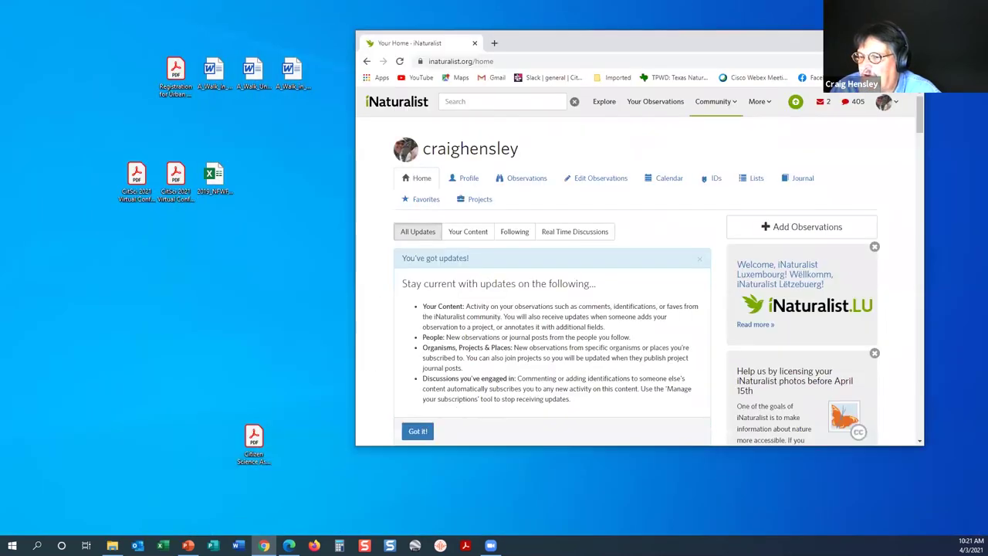
pyautogui.click(112, 545)
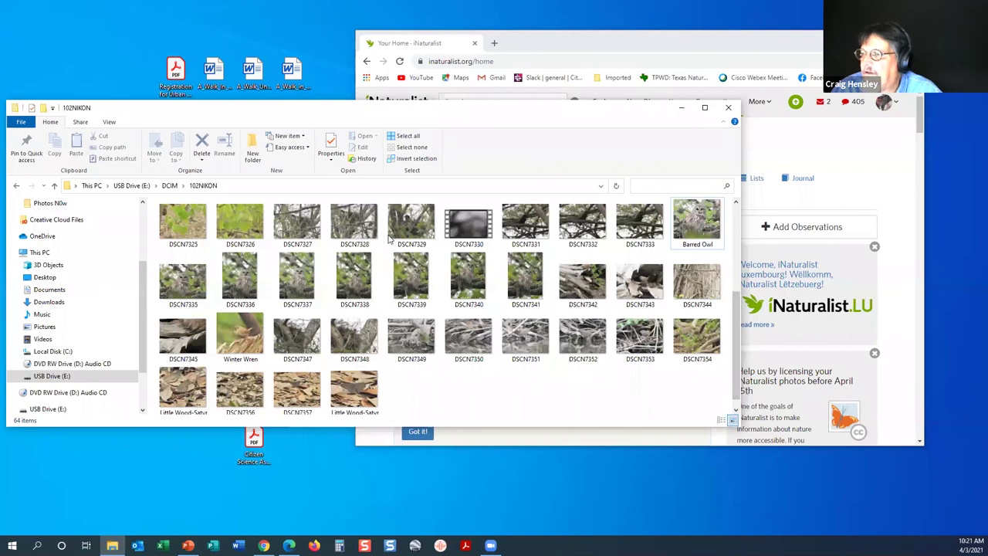
pyautogui.doubleClick(270, 107)
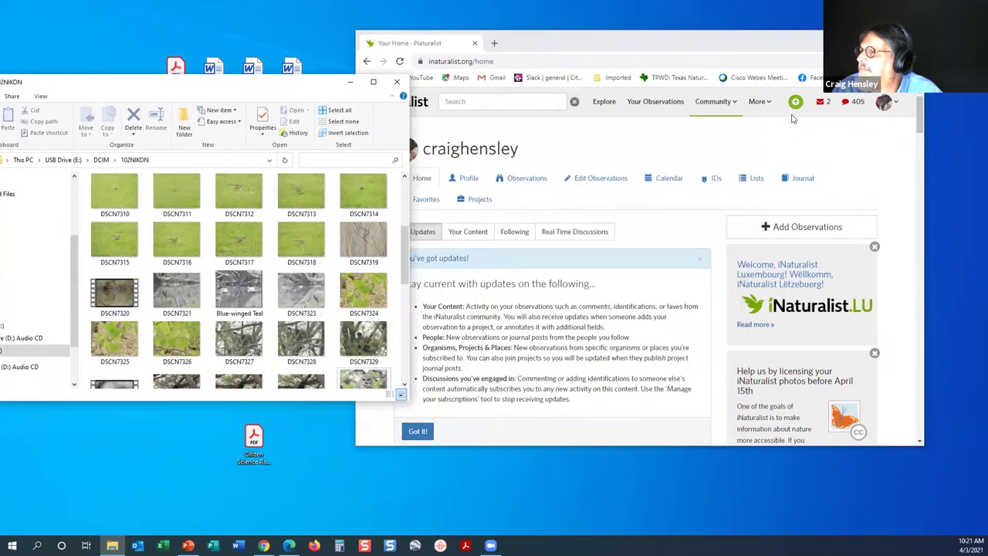
# Open the page for adding observations and shrink the browser window so the photo folder is accessible beside it
pyautogui.click(796, 104)
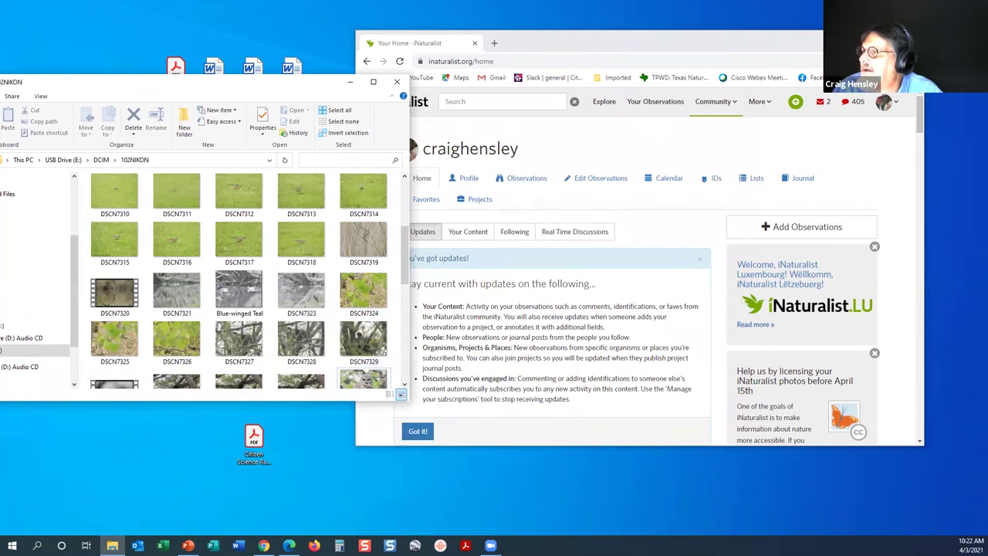
pyautogui.press('super+Up')
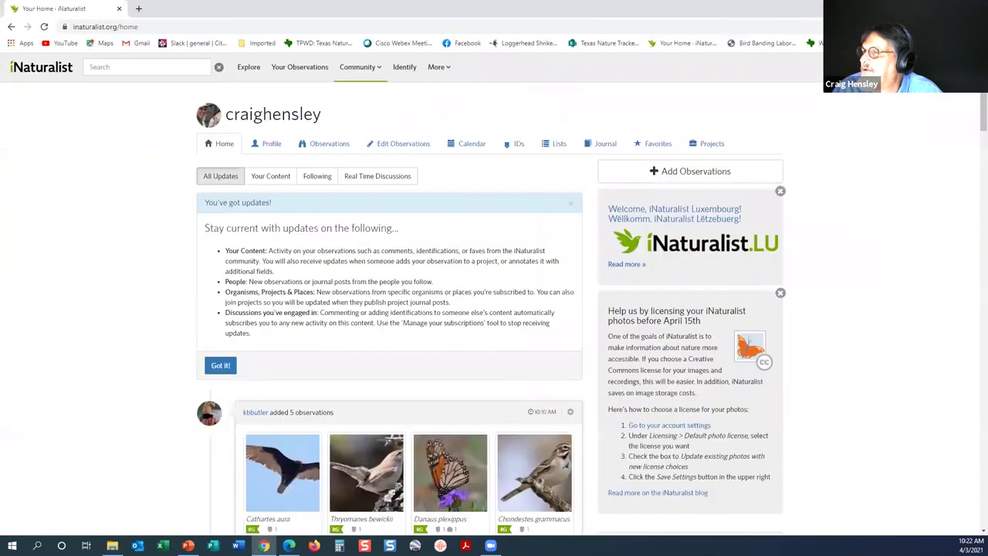
pyautogui.click(706, 179)
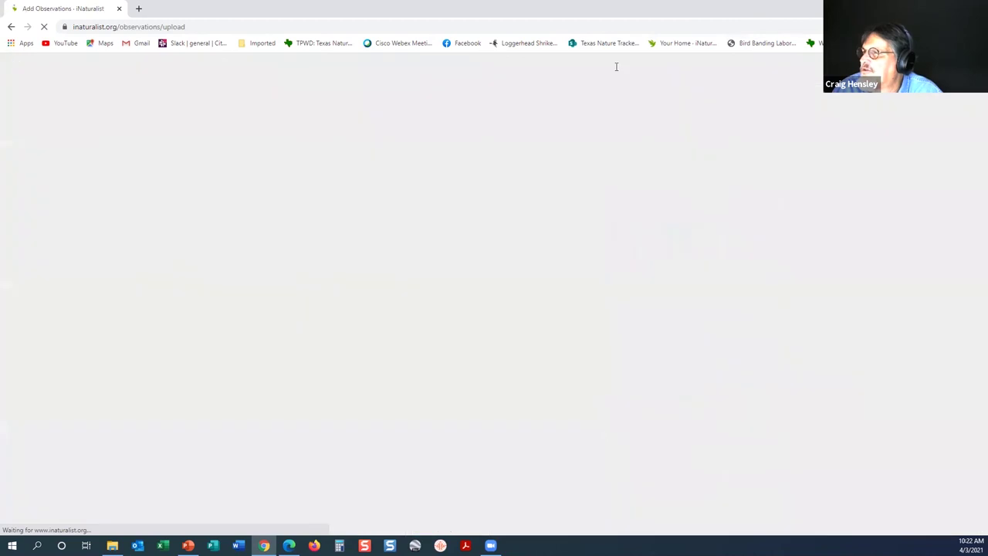
pyautogui.doubleClick(648, 7)
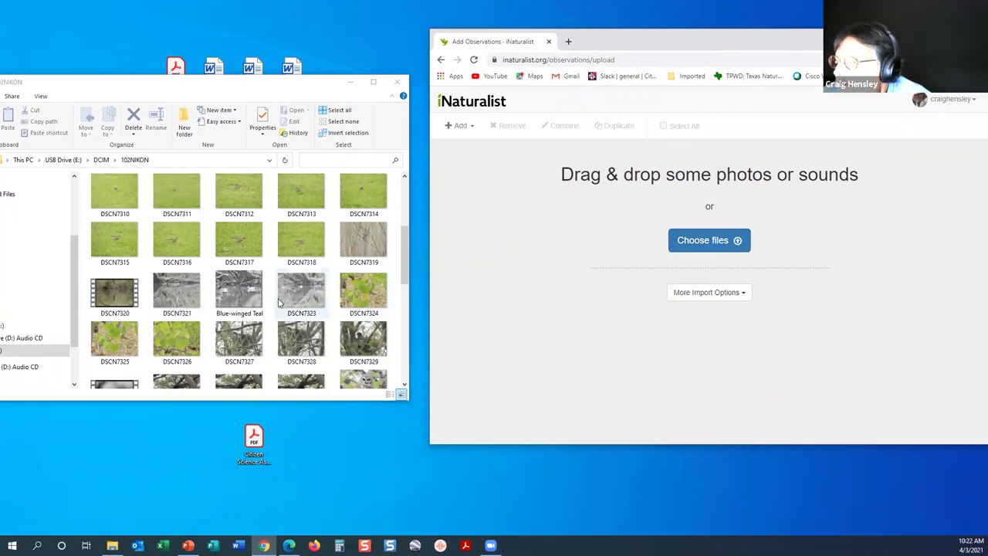
# Add the Little Wood-Satyr 1, Little Wood-Satyr, Winter Wren, Blue-winged Teal and Barred Owl photos from the folder as new observations
pyautogui.scroll(-5, 301, 289)
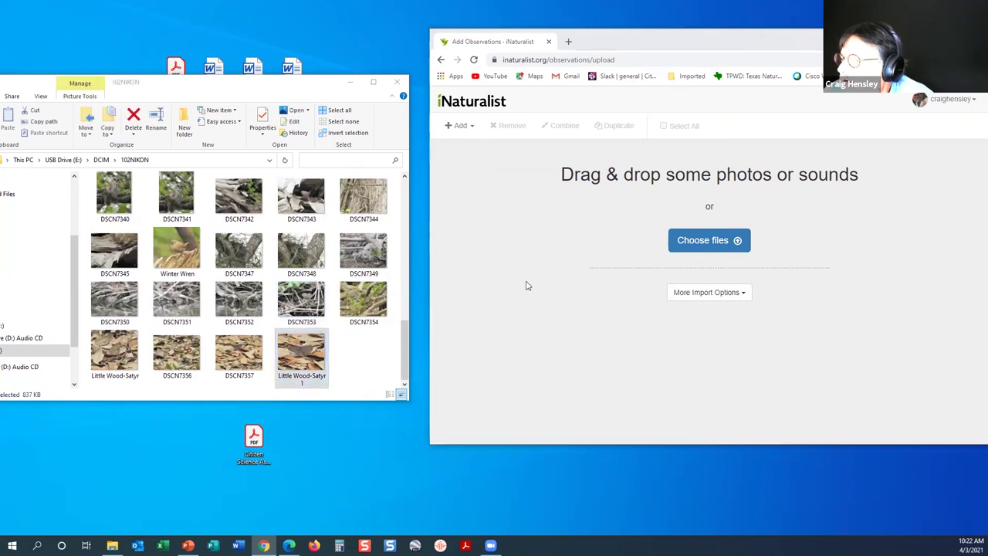
pyautogui.moveTo(301, 355); pyautogui.dragTo(783, 266)
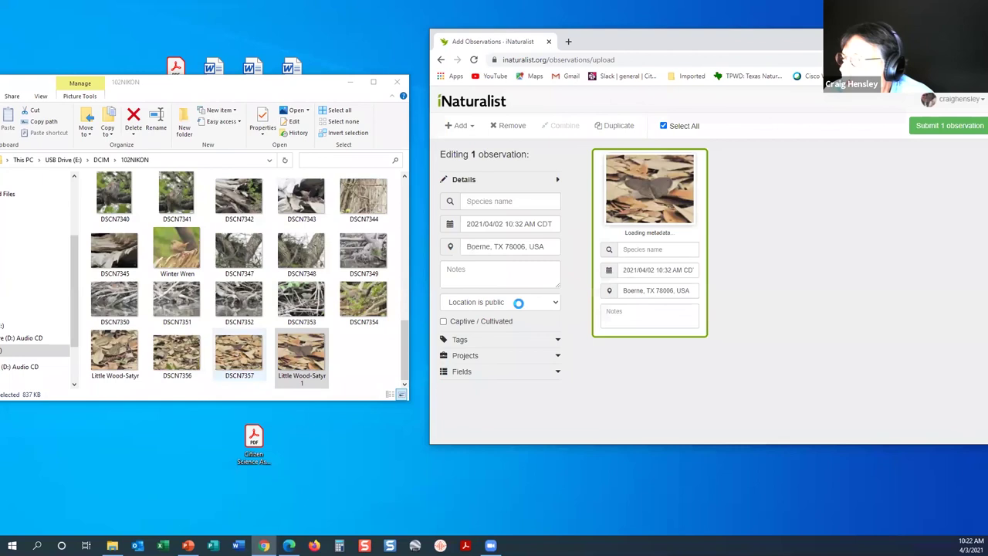
pyautogui.moveTo(114, 355); pyautogui.dragTo(787, 261)
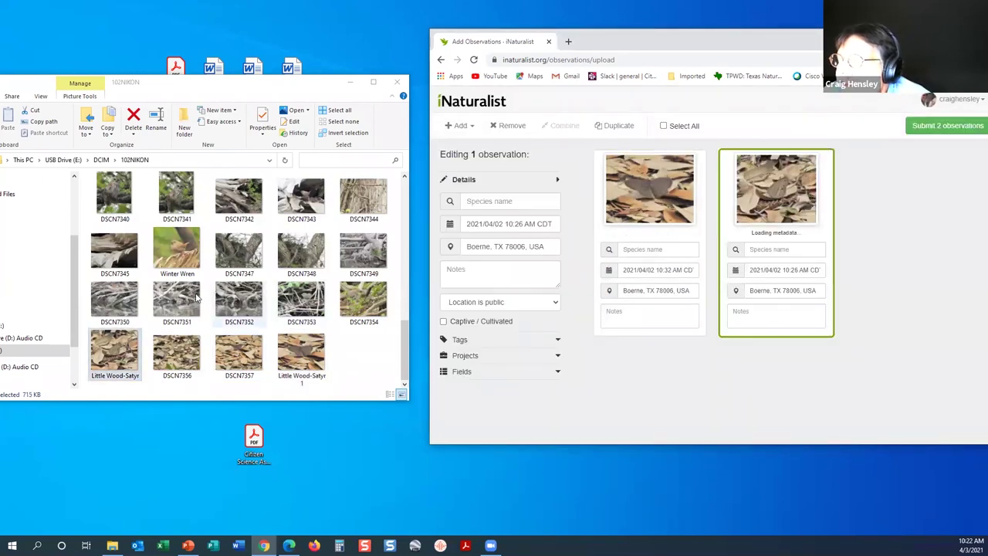
pyautogui.moveTo(177, 254); pyautogui.dragTo(868, 255)
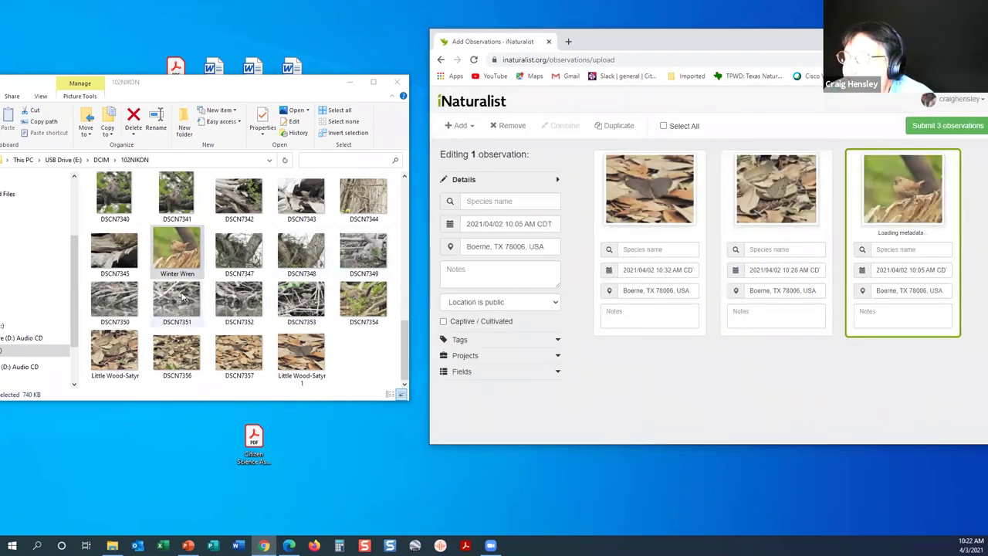
pyautogui.scroll(1, 183, 297)
pyautogui.scroll(3, 183, 297)
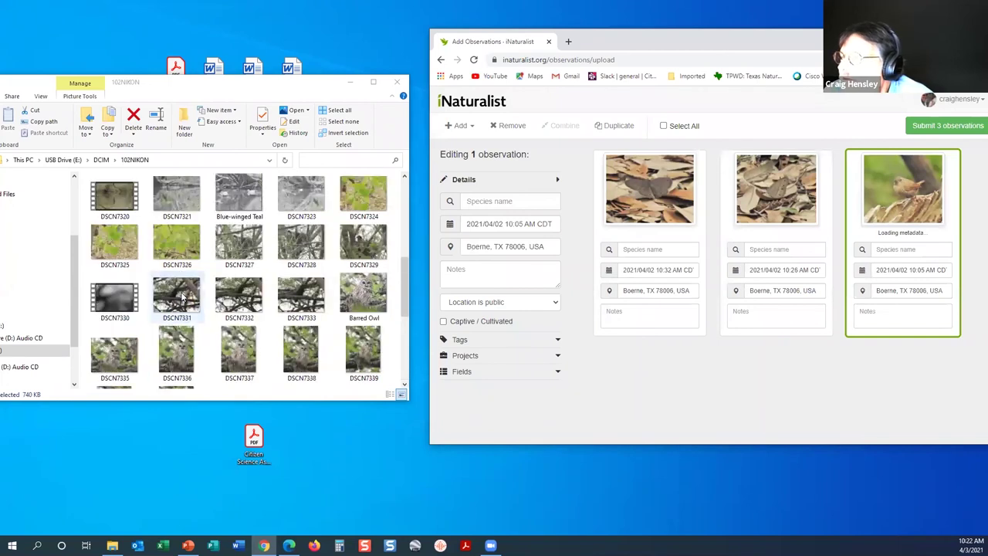
pyautogui.moveTo(249, 207); pyautogui.dragTo(660, 387)
pyautogui.moveTo(368, 286); pyautogui.dragTo(778, 390)
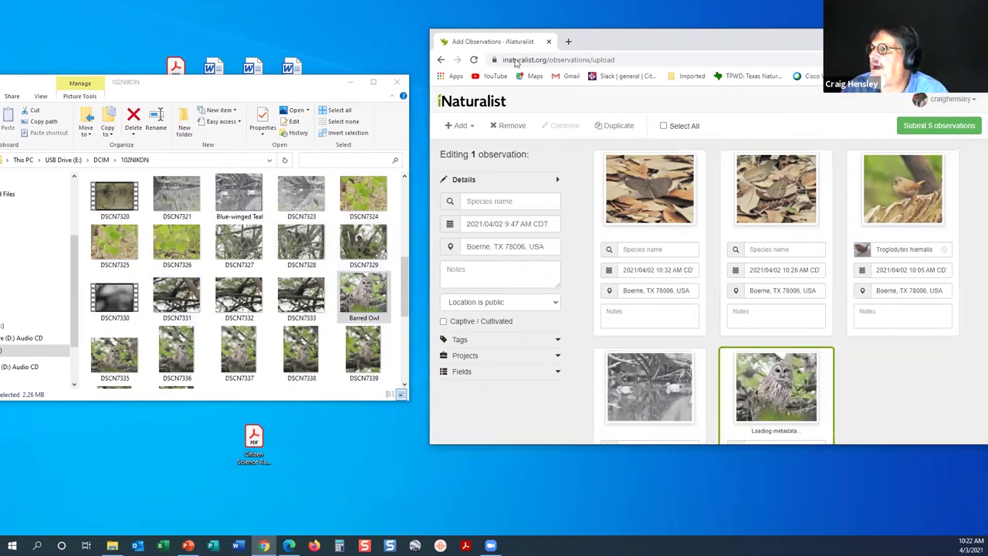
pyautogui.click(352, 83)
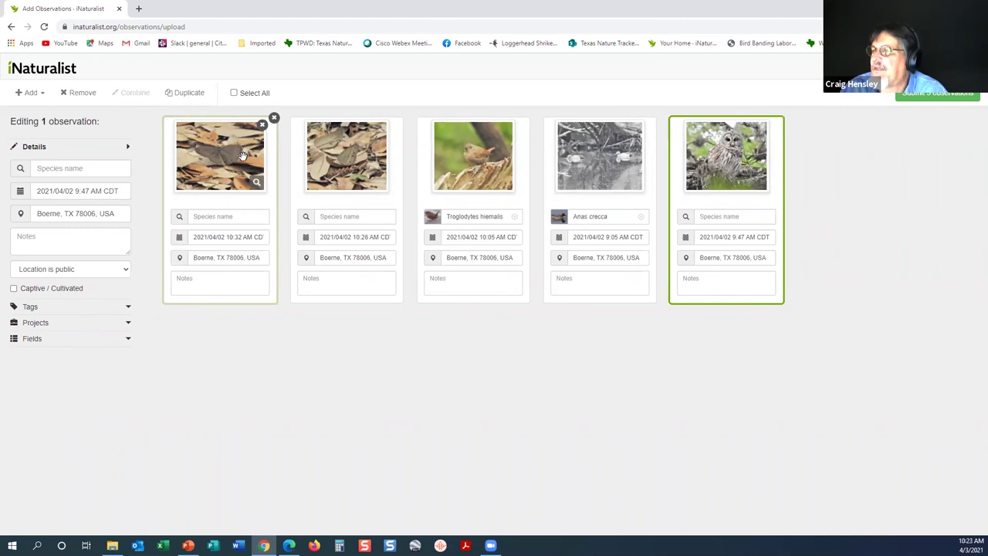
# Combine the two Little Wood-Satyr photos into one observation and flip through both pictures
pyautogui.moveTo(226, 162); pyautogui.dragTo(321, 170)
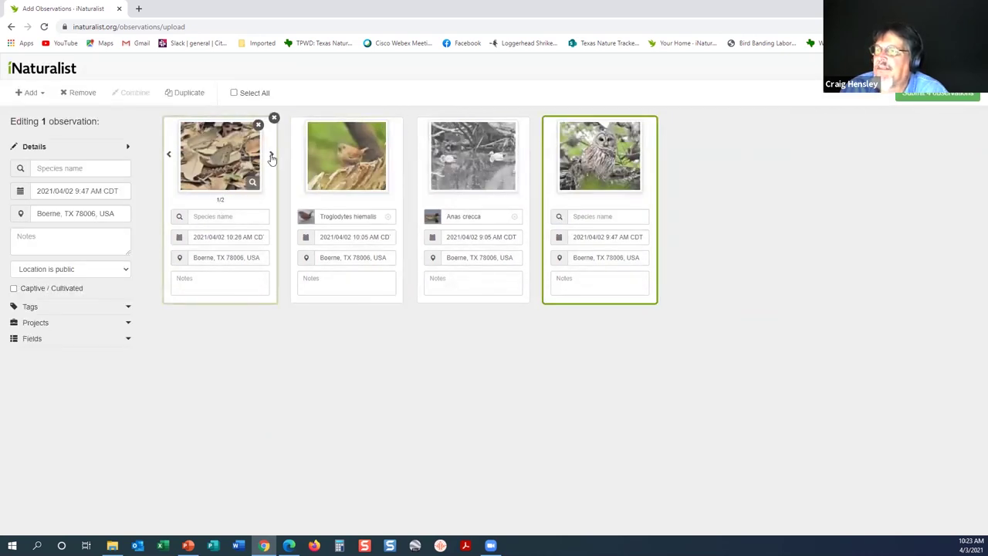
pyautogui.click(169, 156)
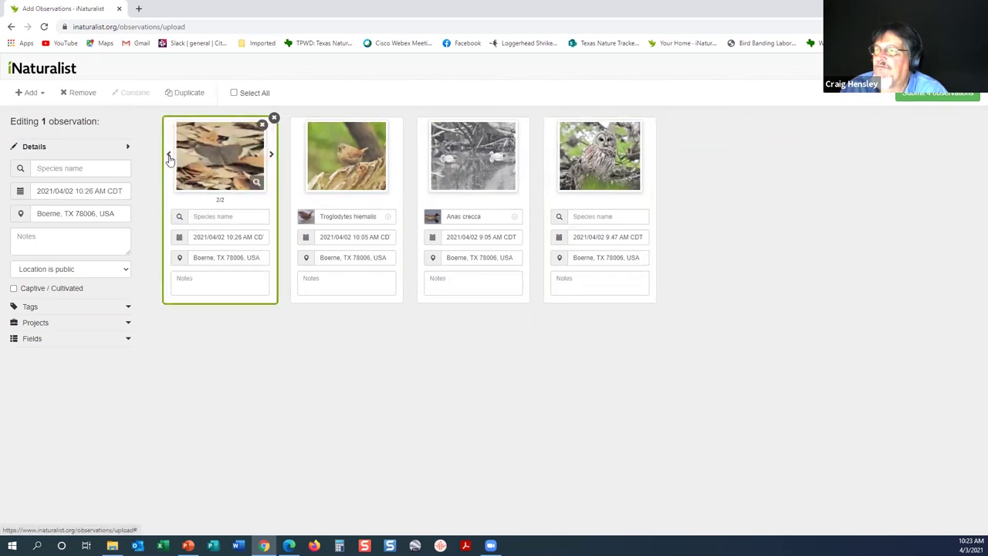
pyautogui.click(169, 157)
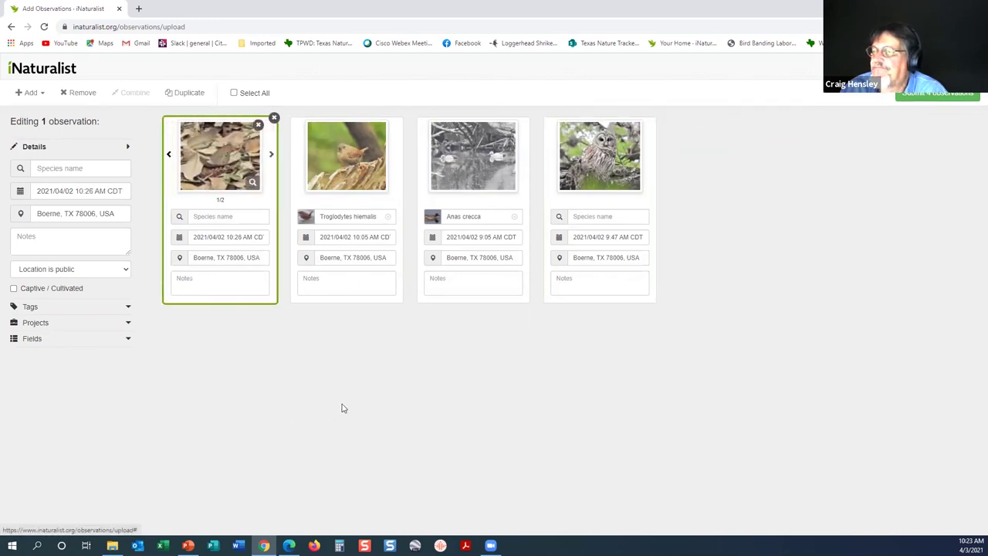
pyautogui.click(279, 203)
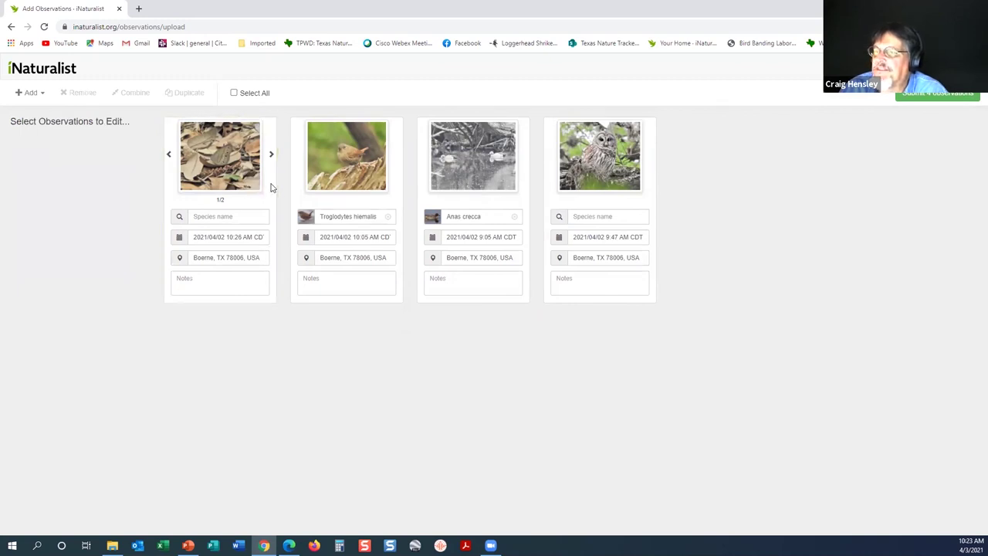
# Set the species of the combined butterfly observation to the suggested Megisto cymela (Little Wood Satyr)
pyautogui.click(213, 215)
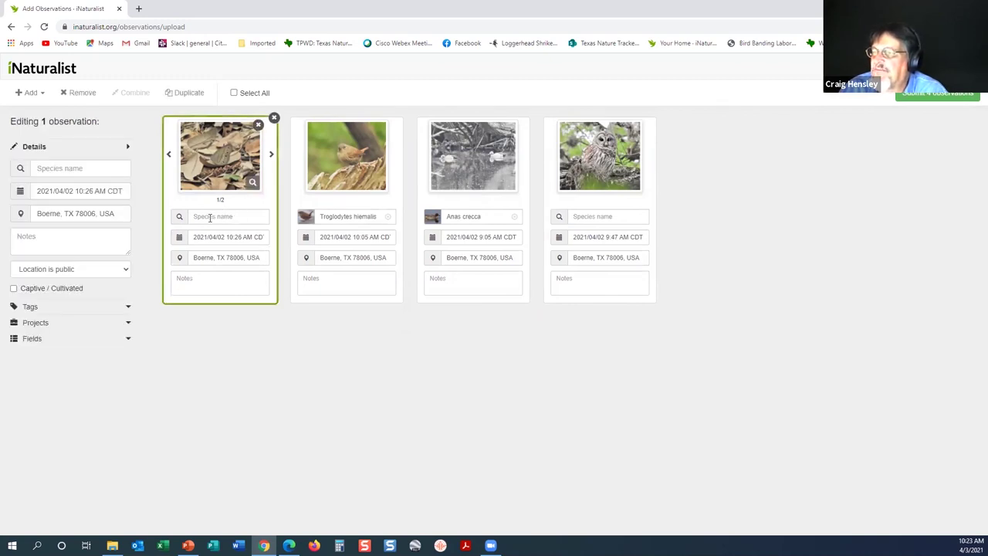
pyautogui.click(210, 218)
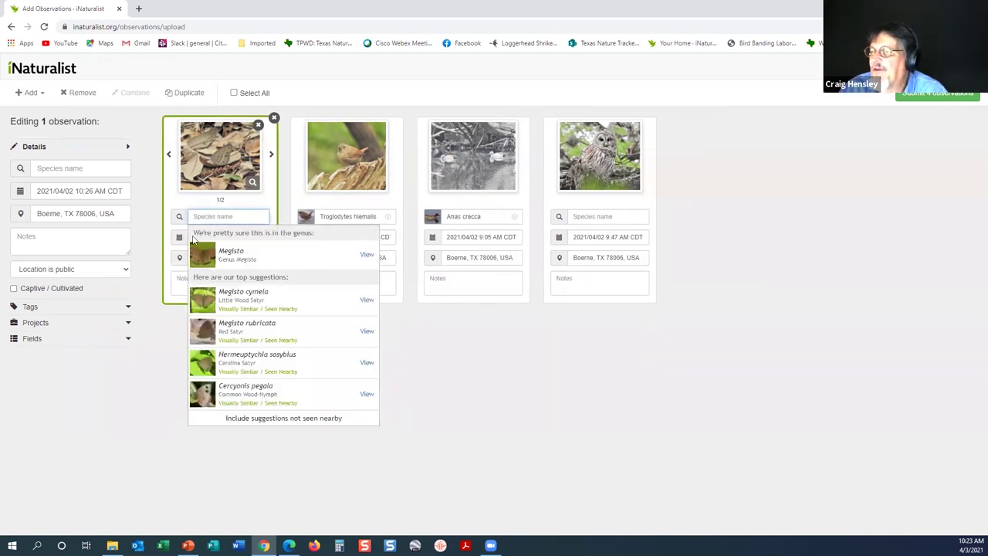
pyautogui.click(242, 301)
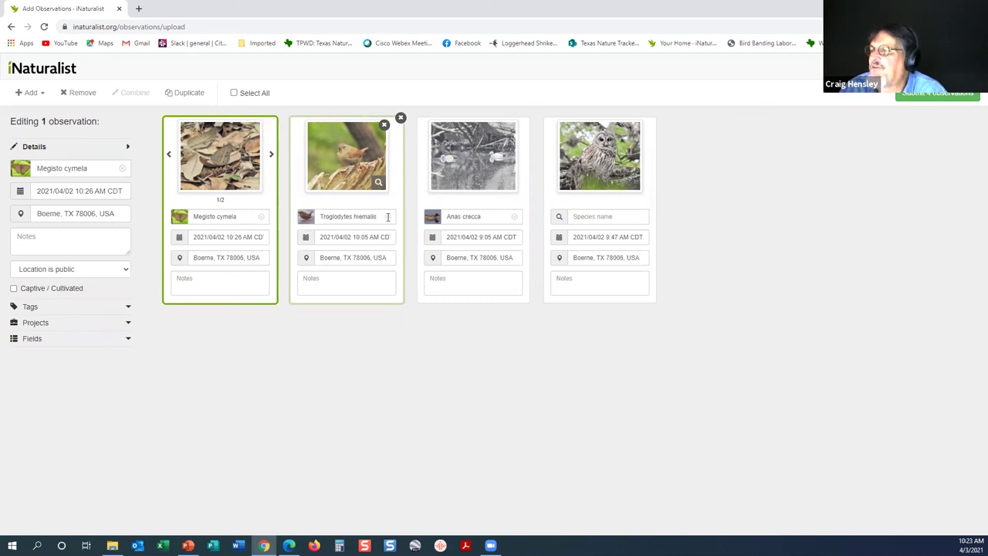
# Replace the species of the wren observation with the suggested Troglodytes hiemalis (Winter Wren)
pyautogui.click(345, 217)
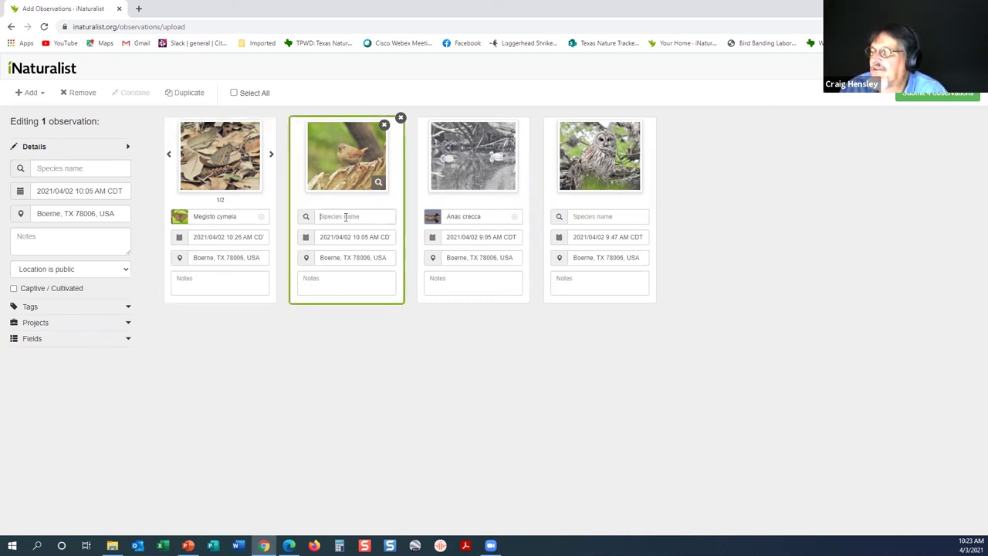
pyautogui.click(345, 217)
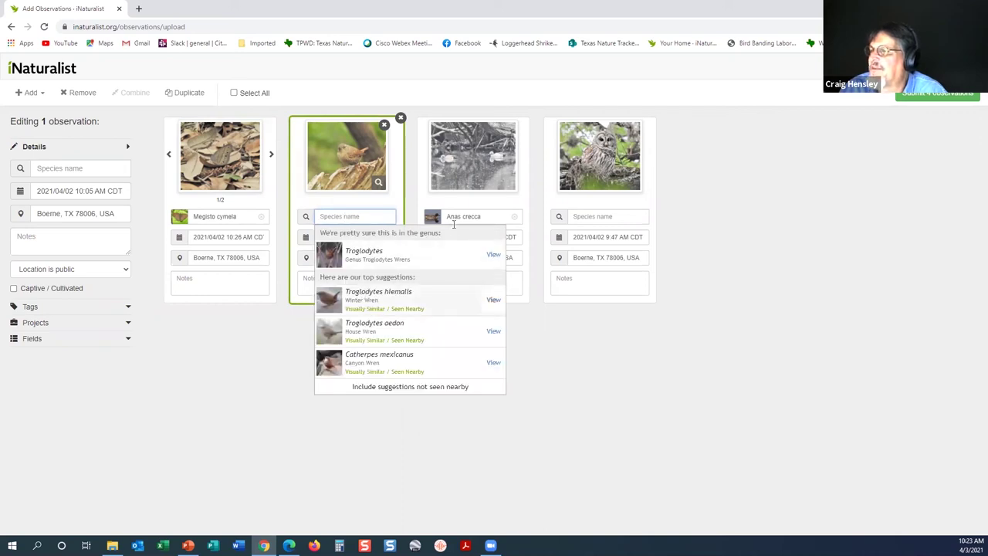
pyautogui.press('Return')
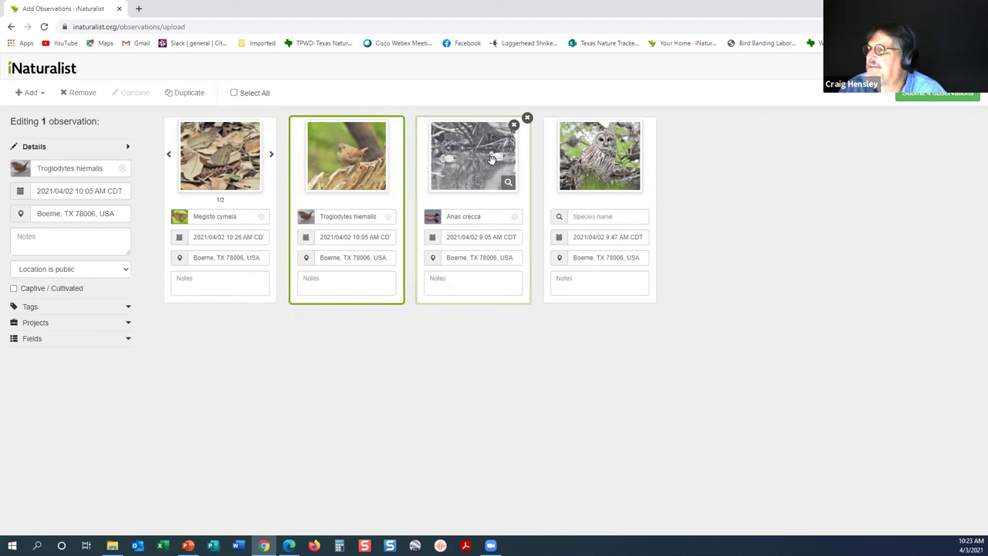
# Set the duck observation's species to the suggested Spatula discors (Blue-winged Teal) and the owl's to Strix varia (Barred Owl)
pyautogui.click(515, 217)
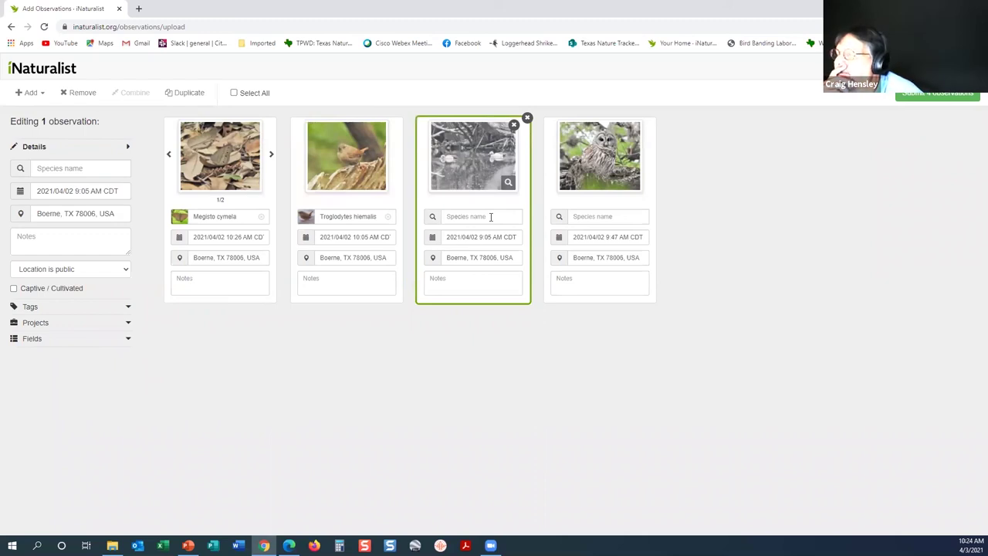
pyautogui.click(490, 217)
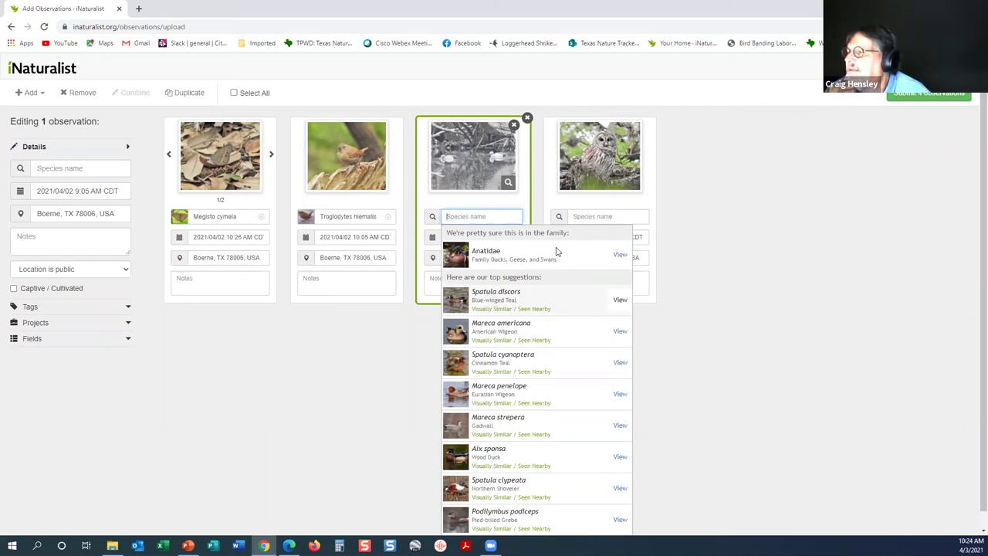
pyautogui.press('Return')
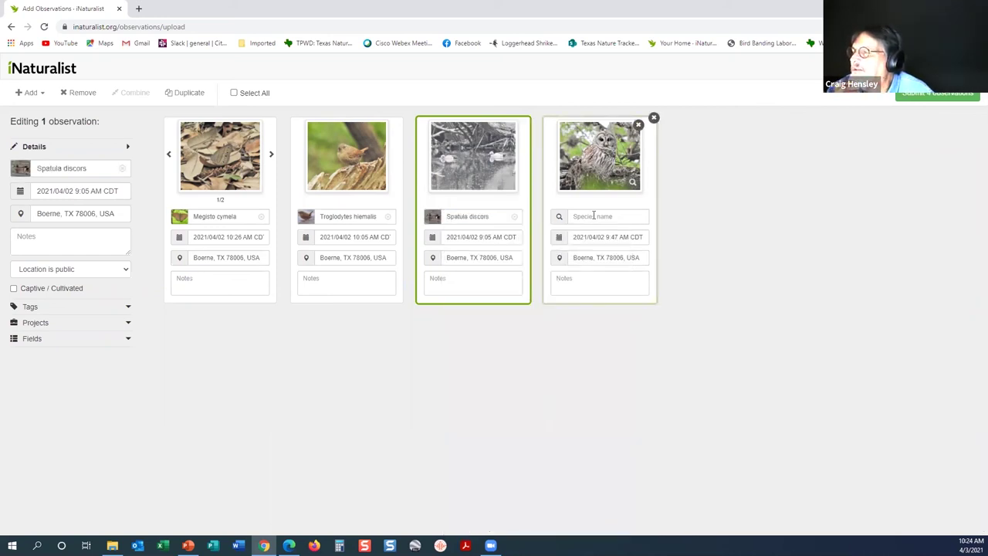
pyautogui.click(593, 216)
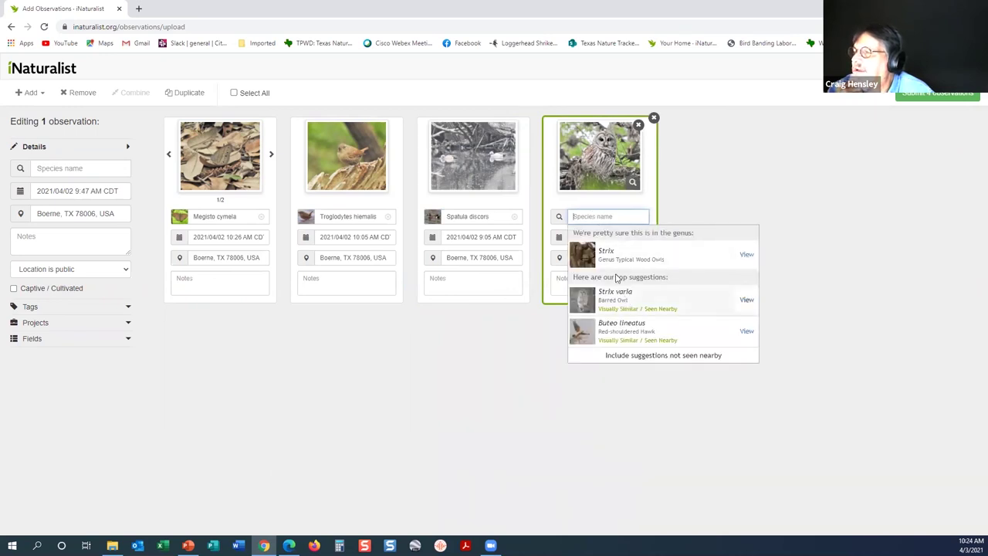
pyautogui.press('Return')
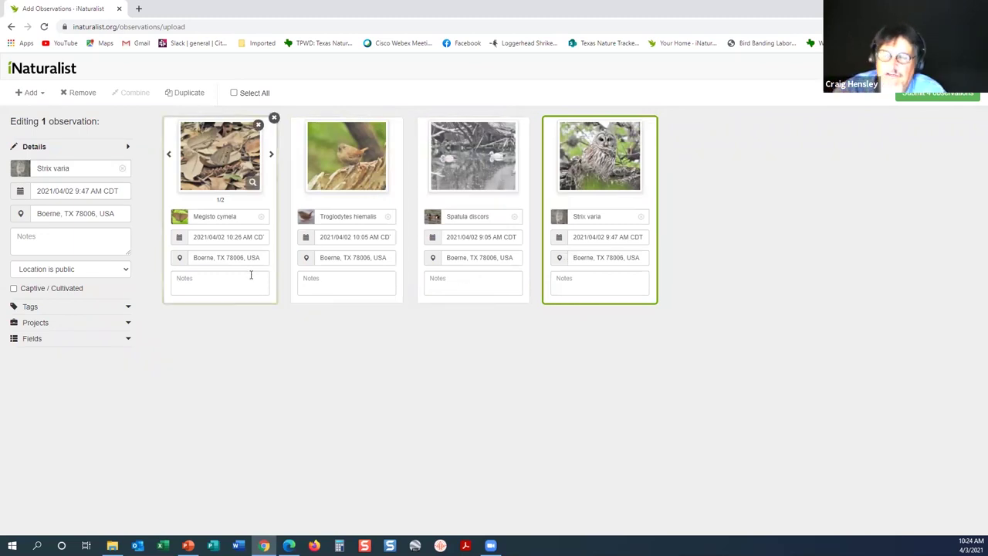
# Shift the butterfly observation's map location slightly east, widen its accuracy circle to about 10 m, and update the observation
pyautogui.click(179, 258)
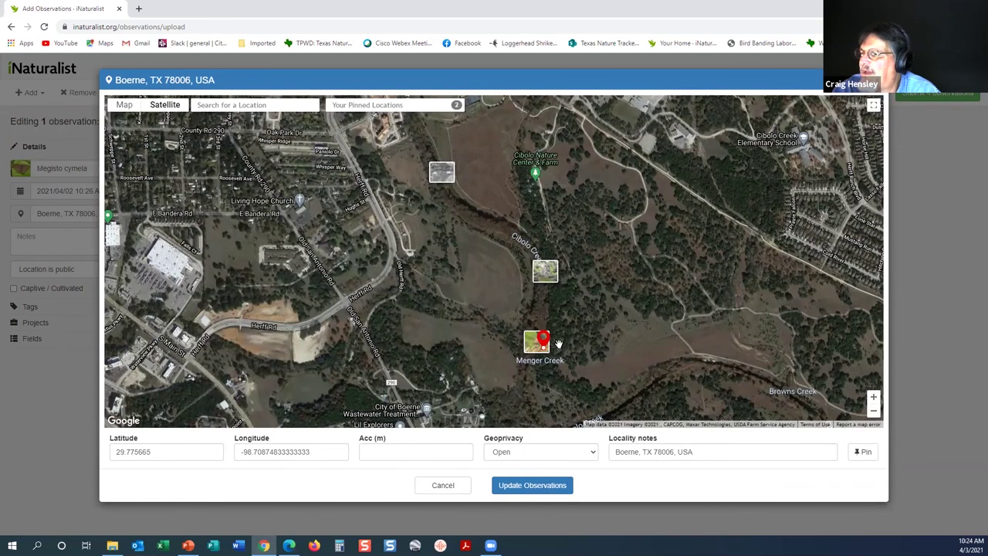
pyautogui.scroll(3, 542, 348)
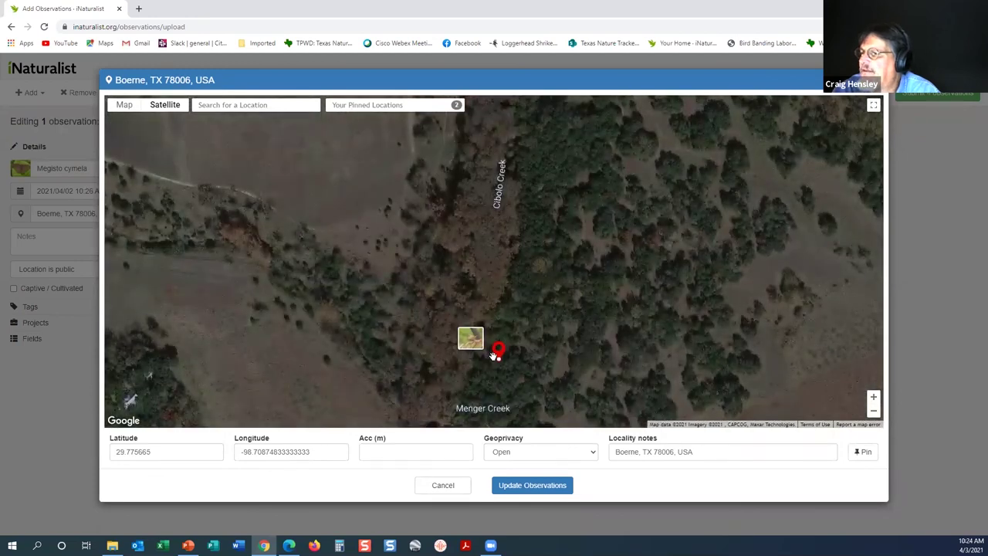
pyautogui.scroll(2, 494, 355)
pyautogui.moveTo(480, 314); pyautogui.dragTo(462, 268)
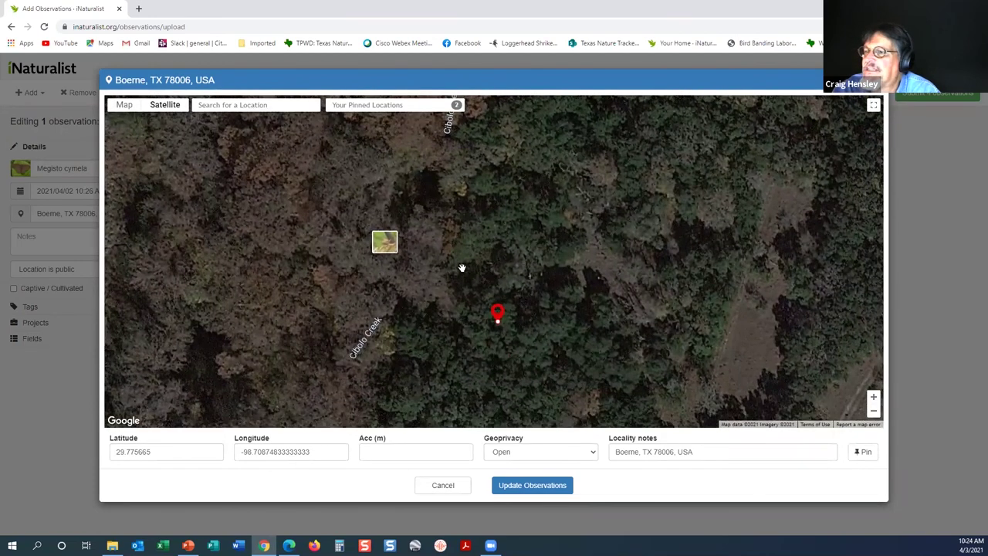
pyautogui.click(124, 105)
pyautogui.click(159, 106)
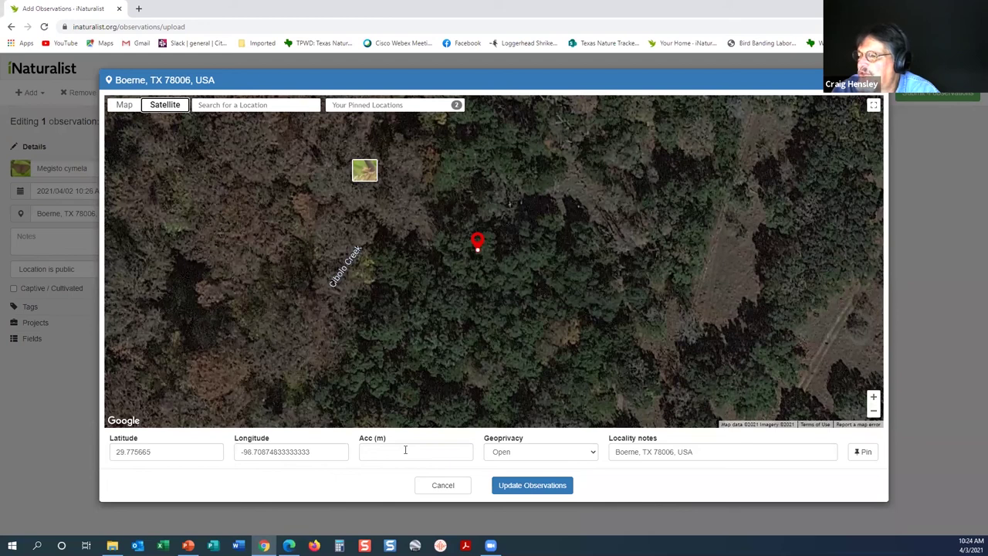
pyautogui.click(490, 248)
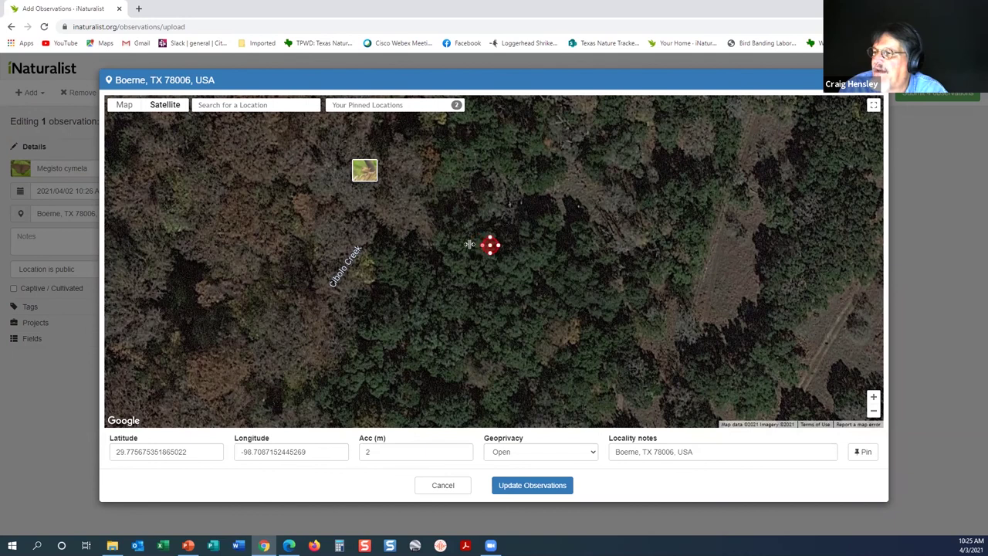
pyautogui.moveTo(484, 246); pyautogui.dragTo(472, 247)
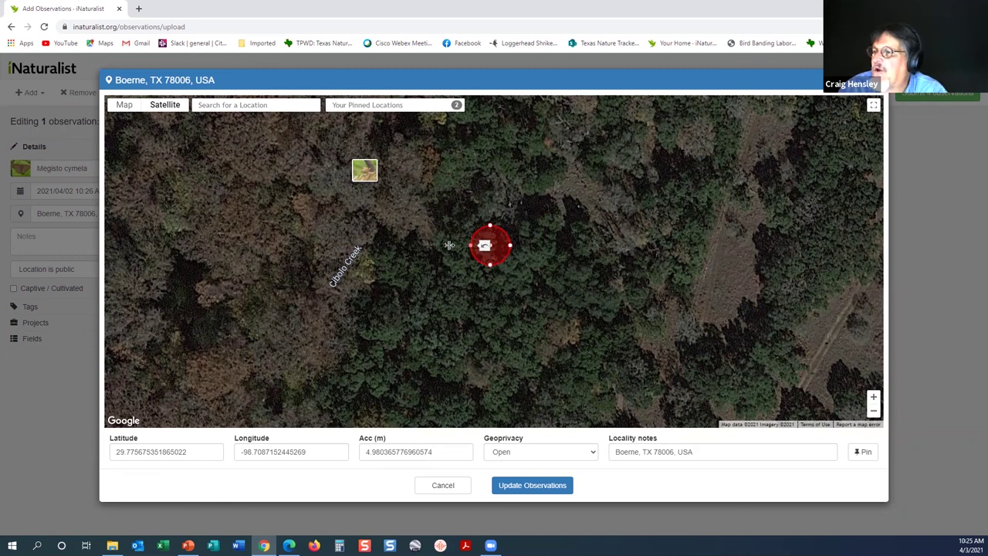
pyautogui.moveTo(489, 264); pyautogui.dragTo(497, 286)
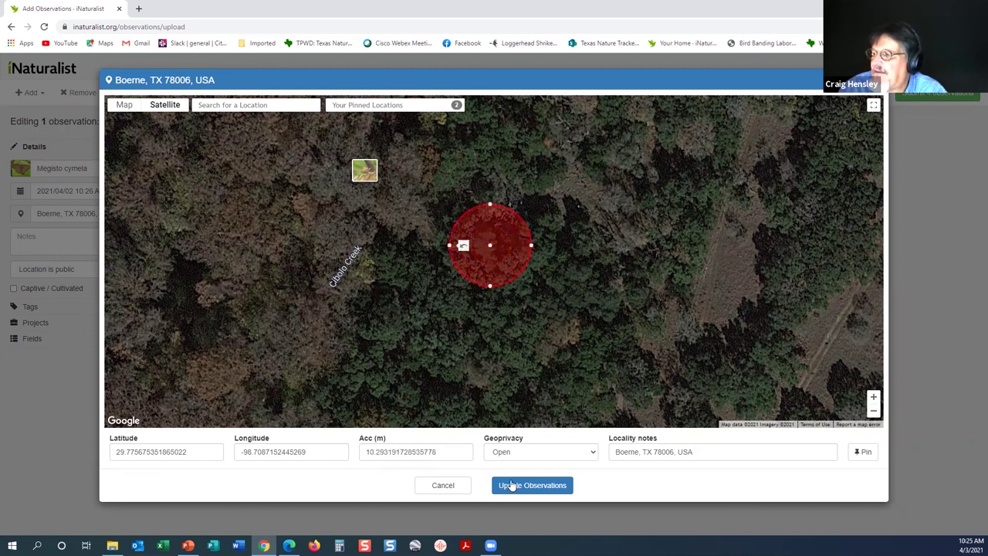
pyautogui.click(511, 484)
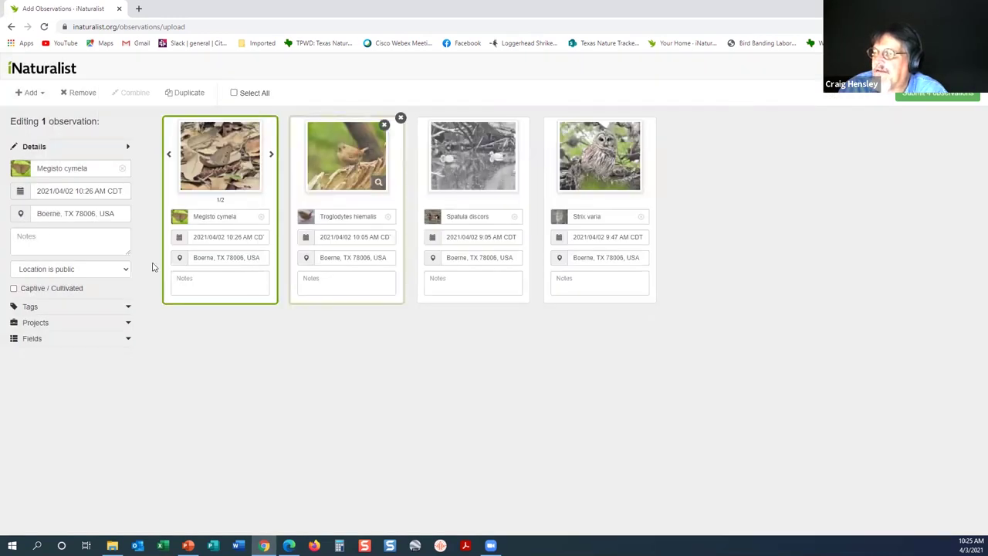
# Review the butterfly observation's saved location and accuracy circle on the map without changing them
pyautogui.click(282, 255)
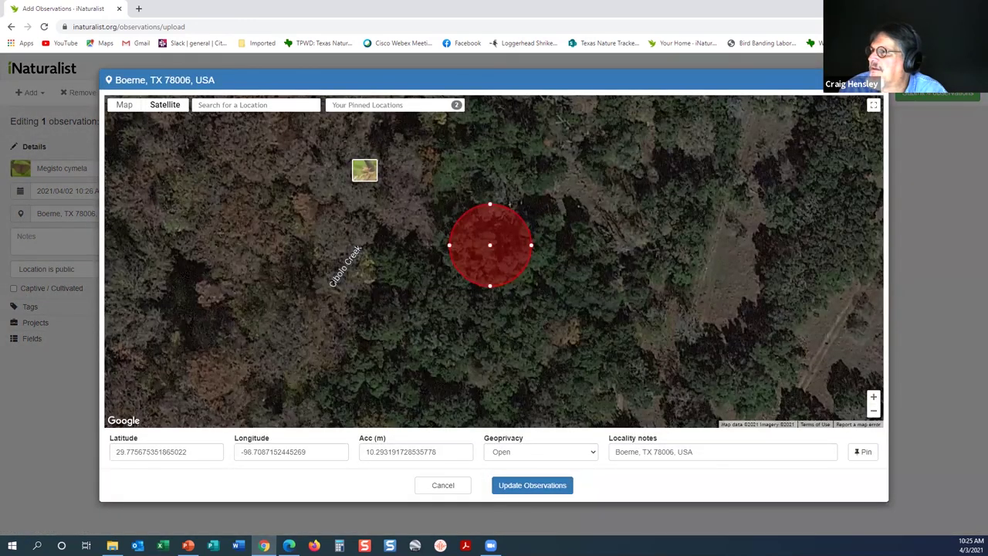
pyautogui.press('Escape')
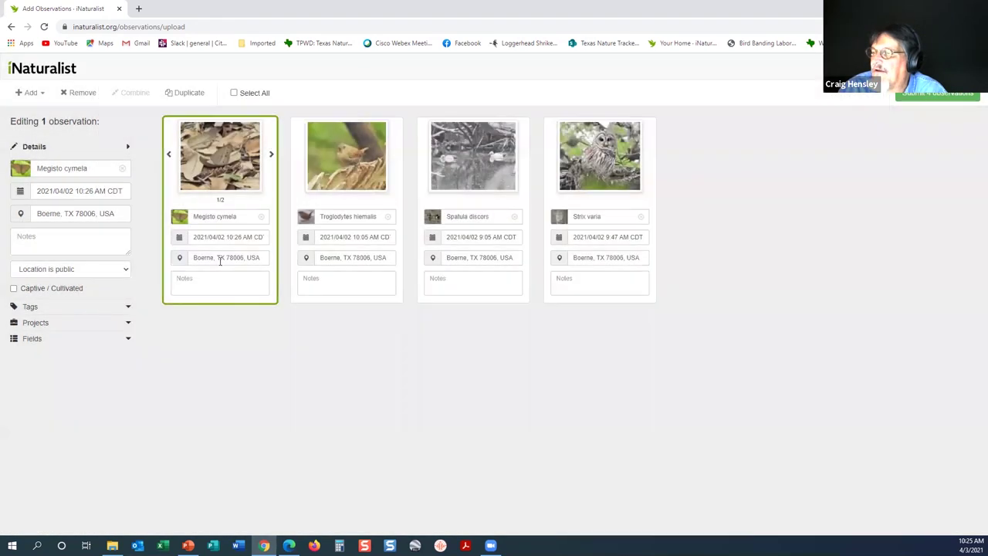
pyautogui.click(194, 258)
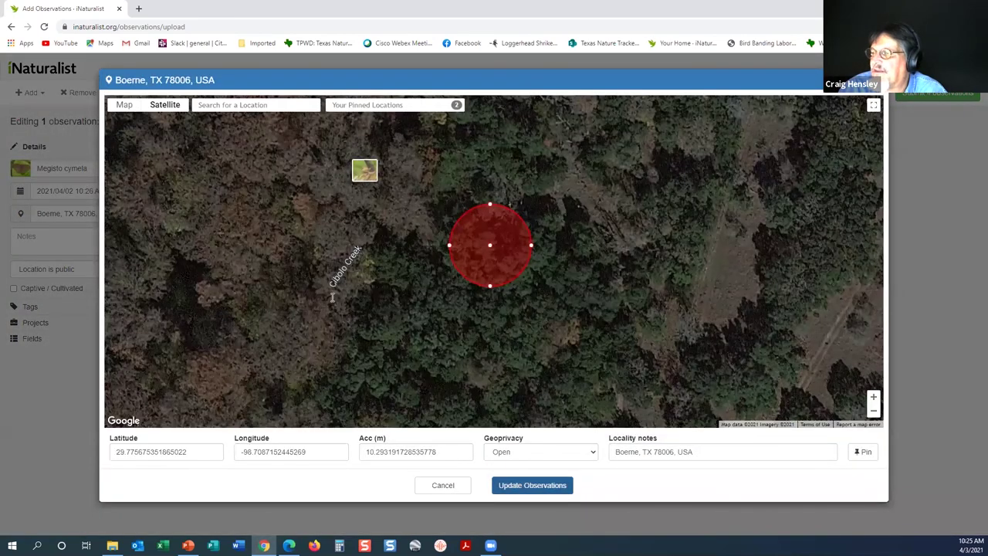
pyautogui.press('Escape')
# Move the Winter Wren observation's location slightly southeast, give it an accuracy circle of about 11 m, and update it
pyautogui.click(309, 257)
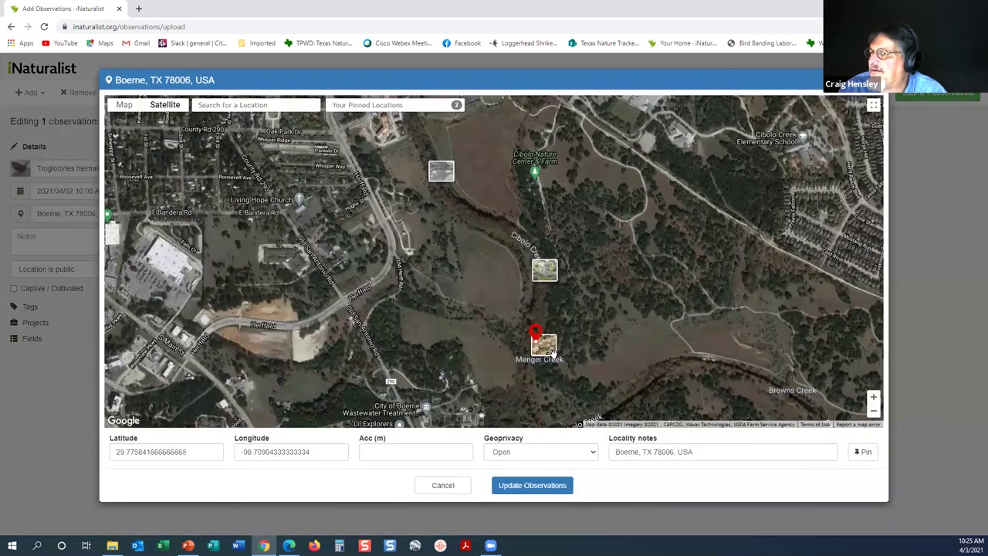
pyautogui.scroll(3, 480, 336)
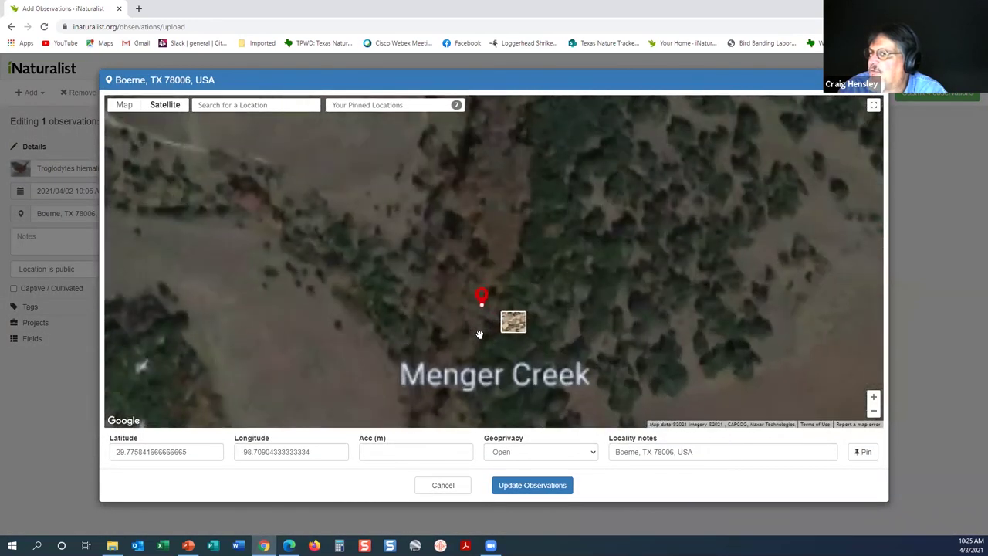
pyautogui.scroll(2, 472, 328)
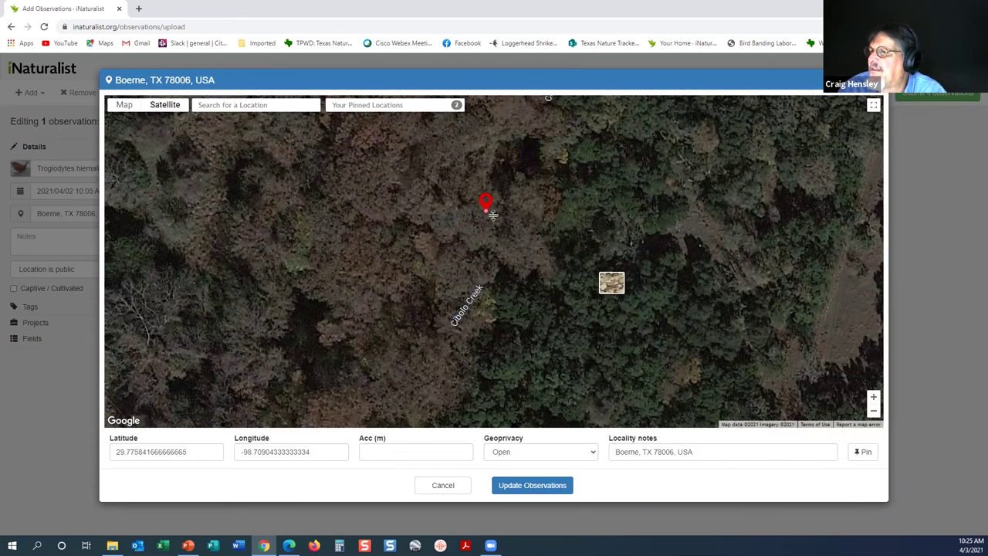
pyautogui.moveTo(489, 195); pyautogui.dragTo(494, 221)
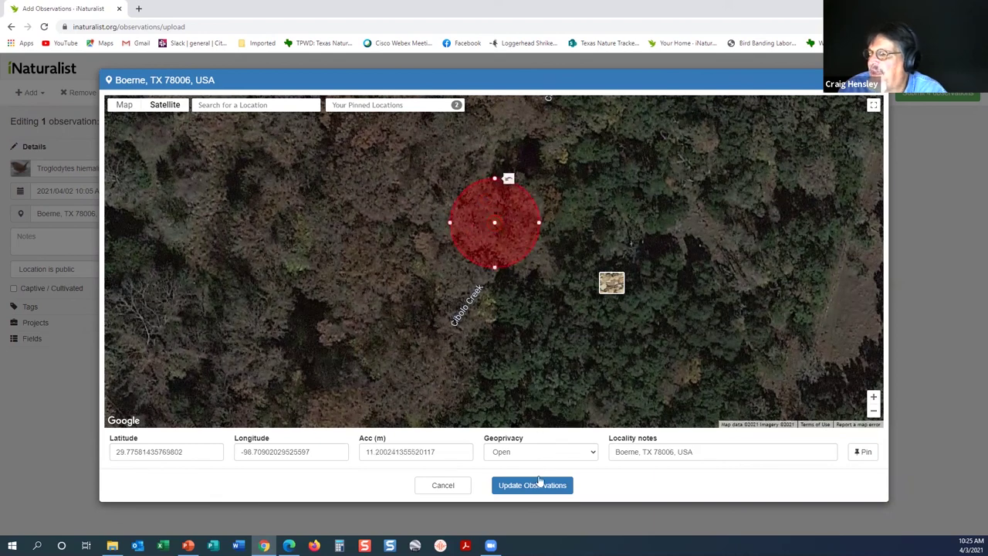
pyautogui.click(538, 489)
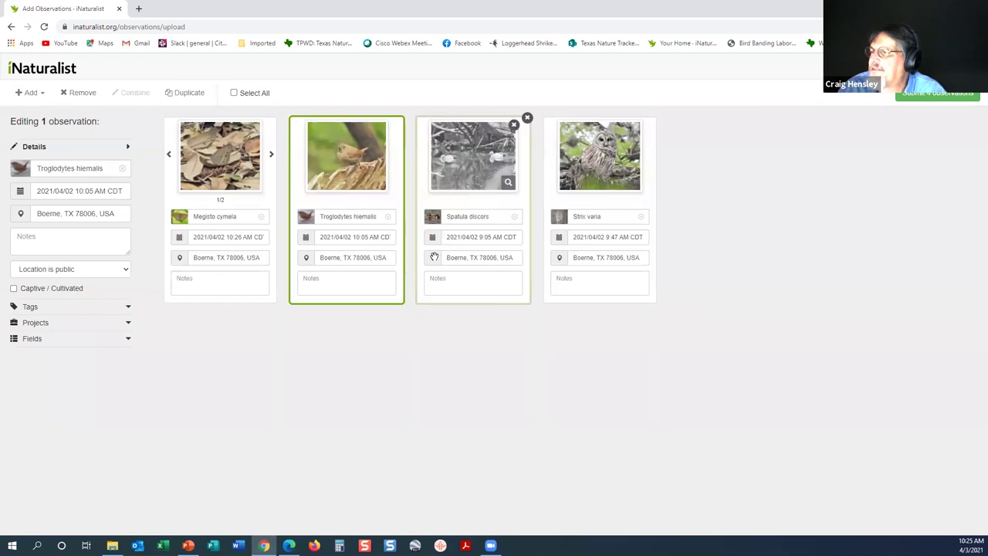
# Relocate the Blue-winged Teal observation upstream onto the creek's open water with an accuracy circle of about 8 m, and update it
pyautogui.click(434, 257)
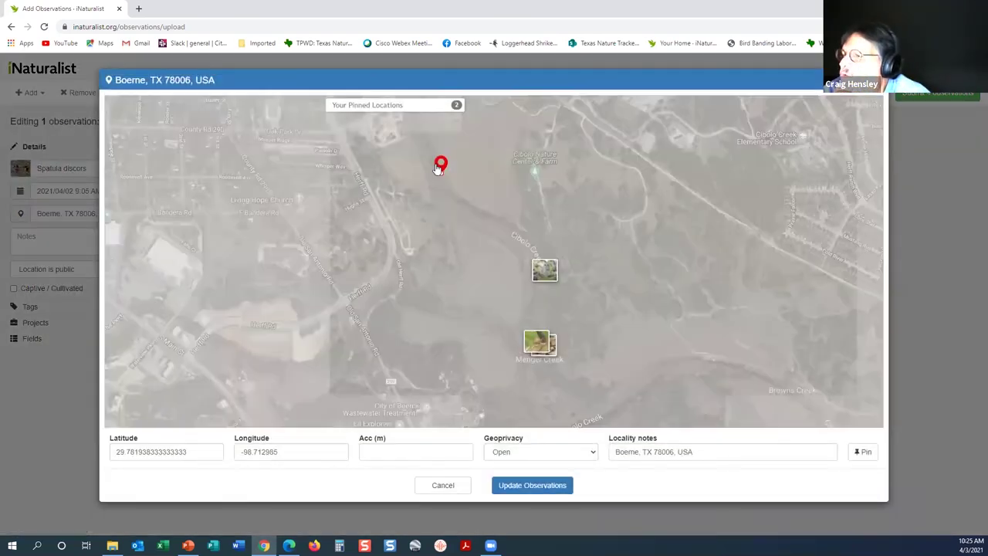
pyautogui.scroll(4, 436, 163)
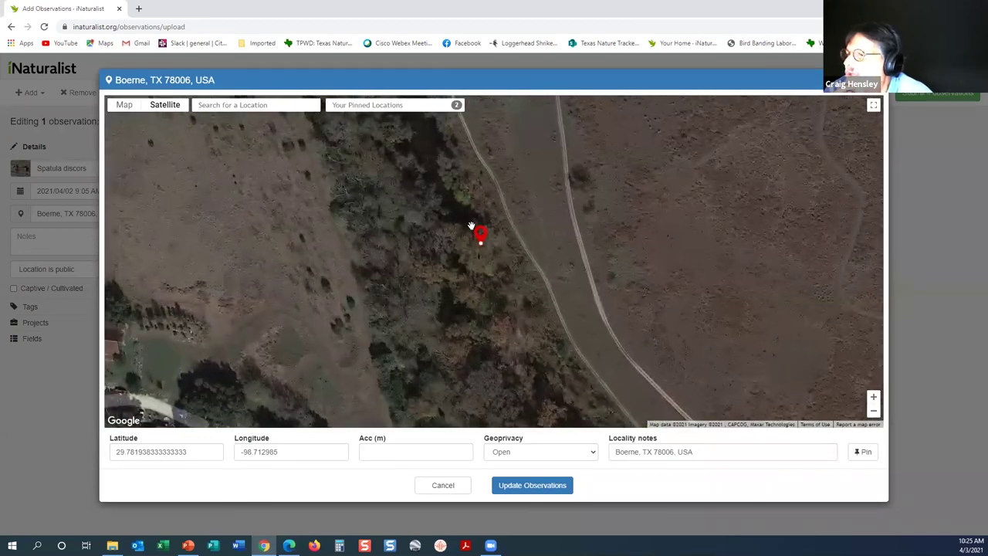
pyautogui.scroll(1, 487, 227)
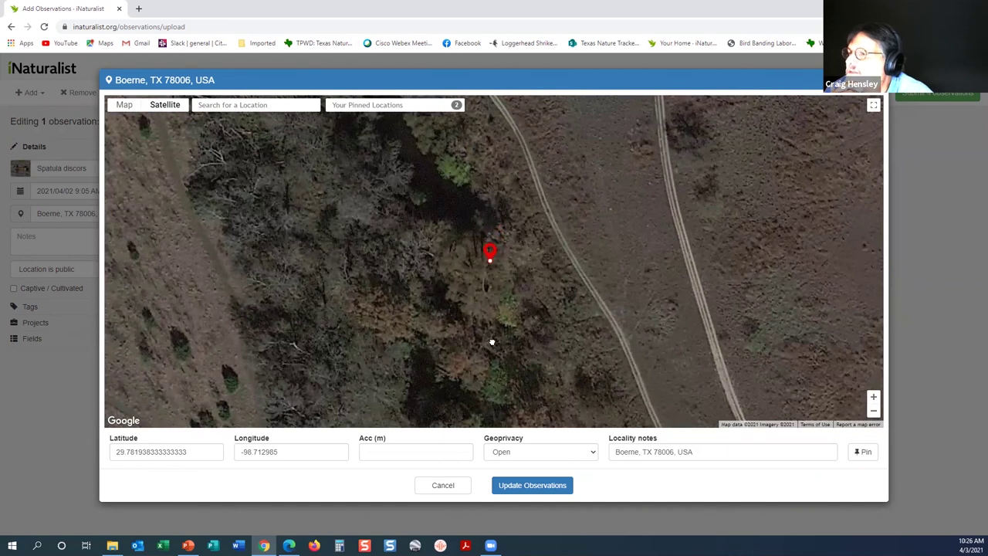
pyautogui.press('Up')
pyautogui.press('Left')
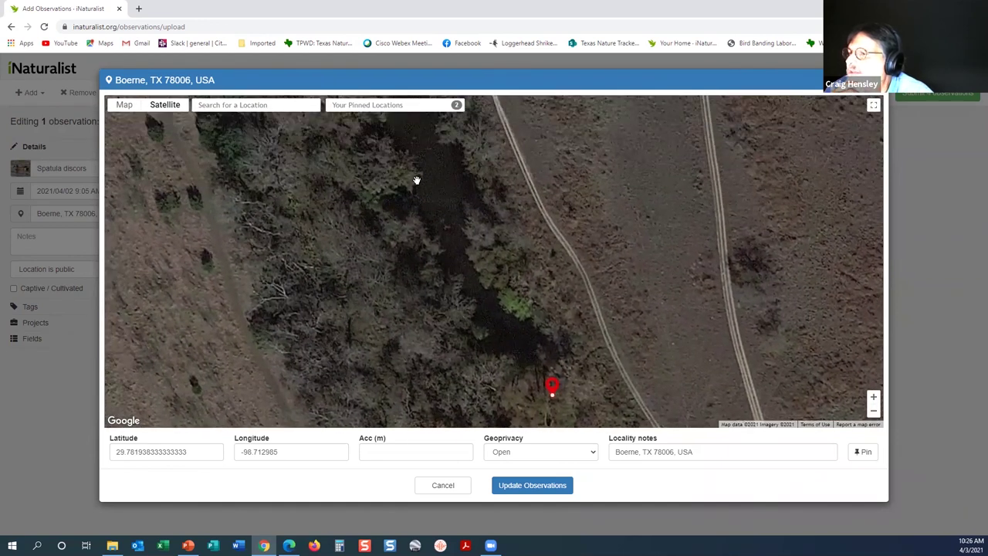
pyautogui.press('Up')
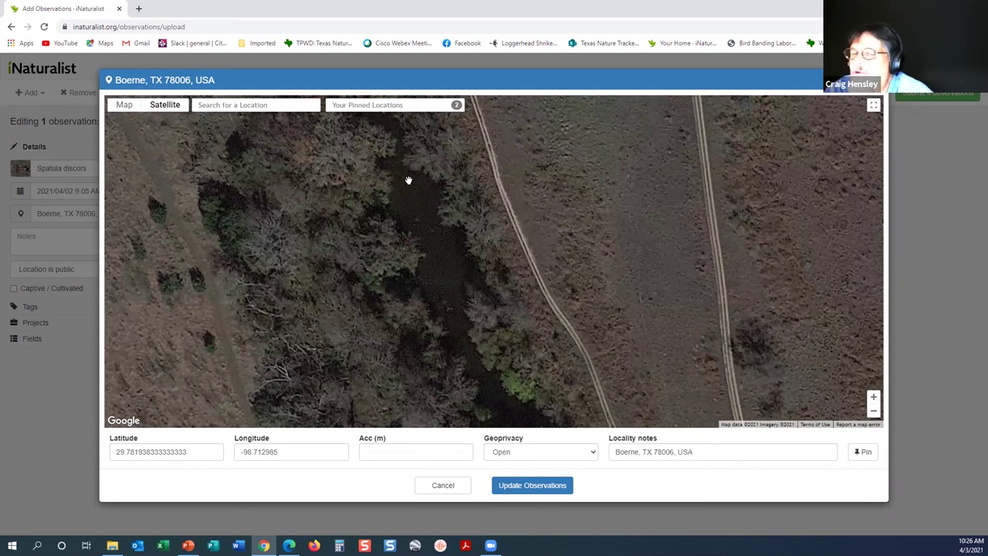
pyautogui.click(408, 180)
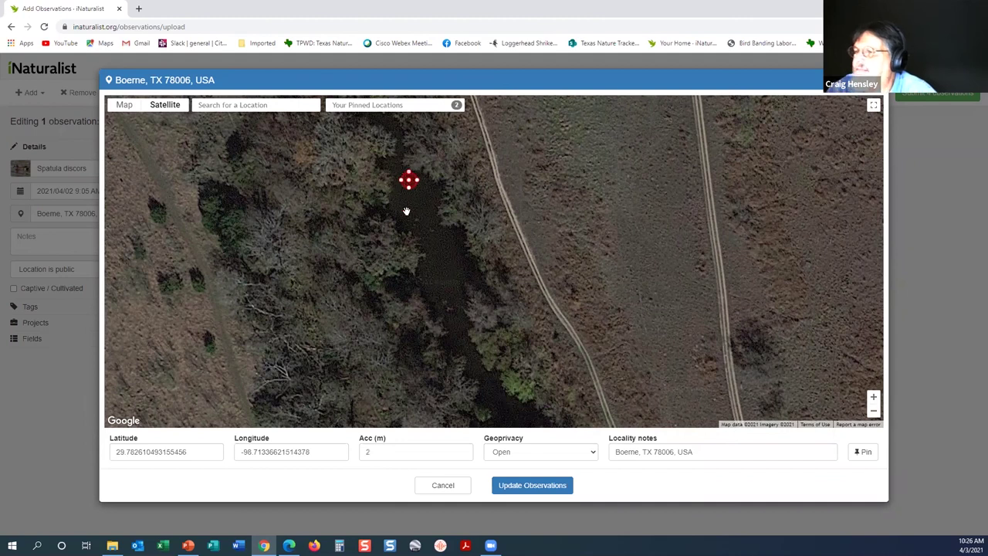
pyautogui.moveTo(406, 211); pyautogui.dragTo(409, 212)
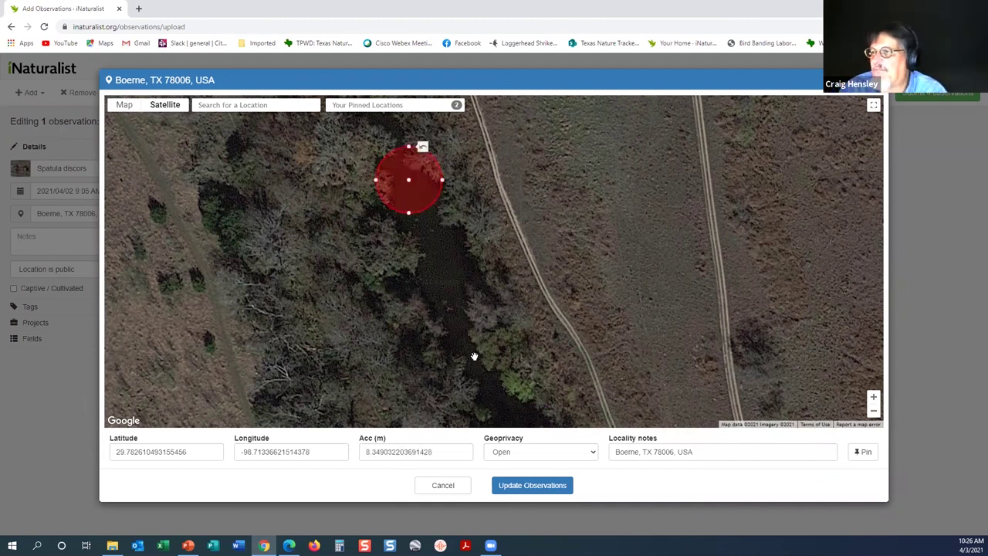
pyautogui.click(518, 486)
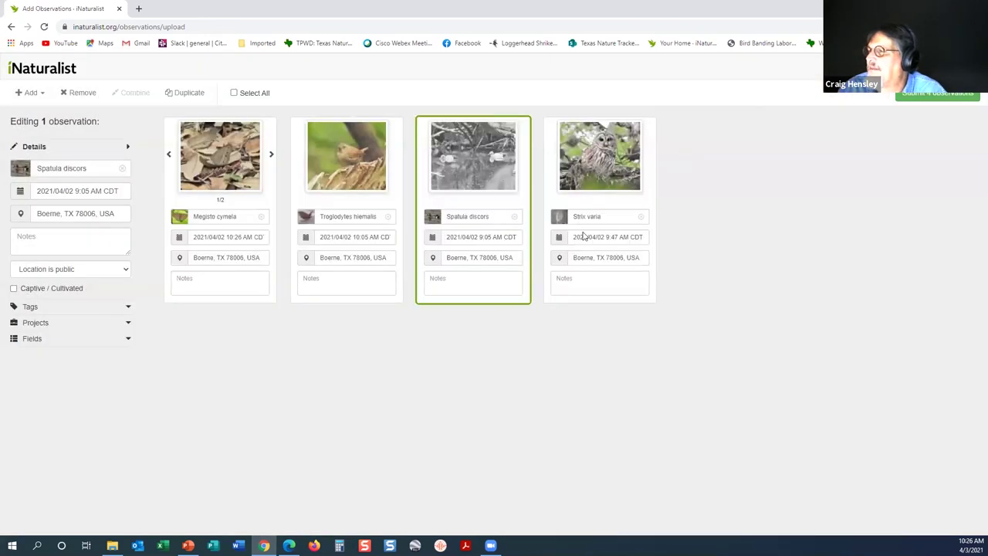
# Move the Barred Owl observation's location slightly southwest beside Cibolo Creek, widen its accuracy circle, and update the observation
pyautogui.click(561, 256)
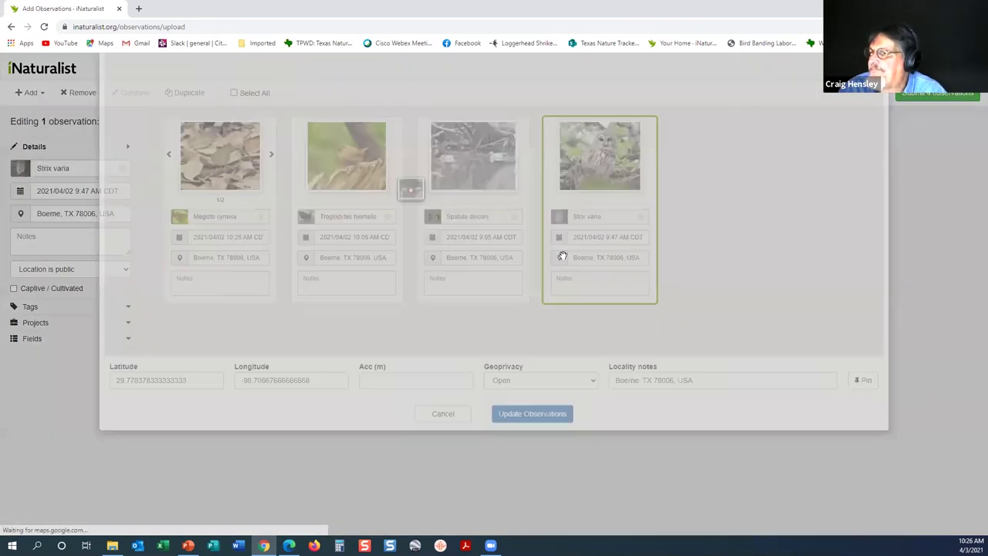
pyautogui.scroll(5, 558, 273)
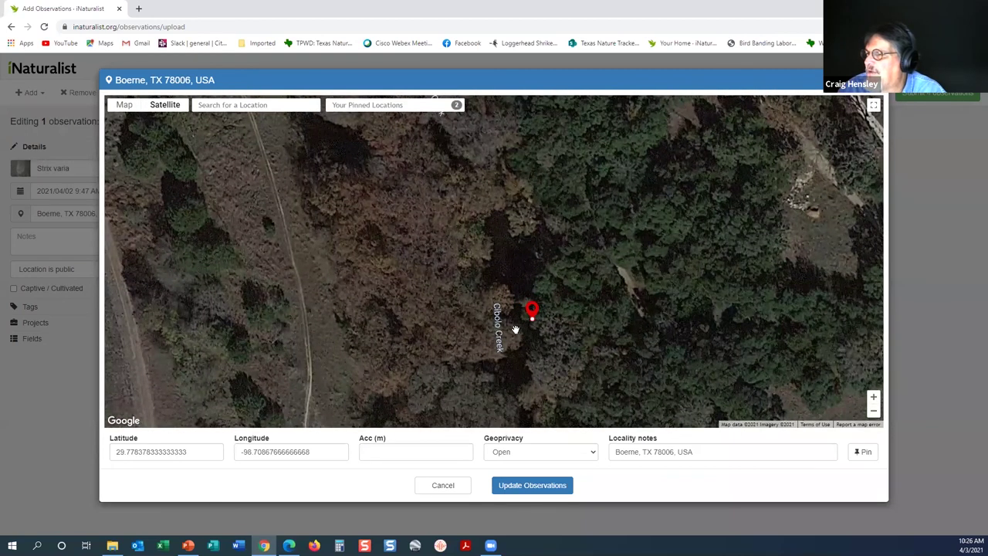
pyautogui.click(517, 334)
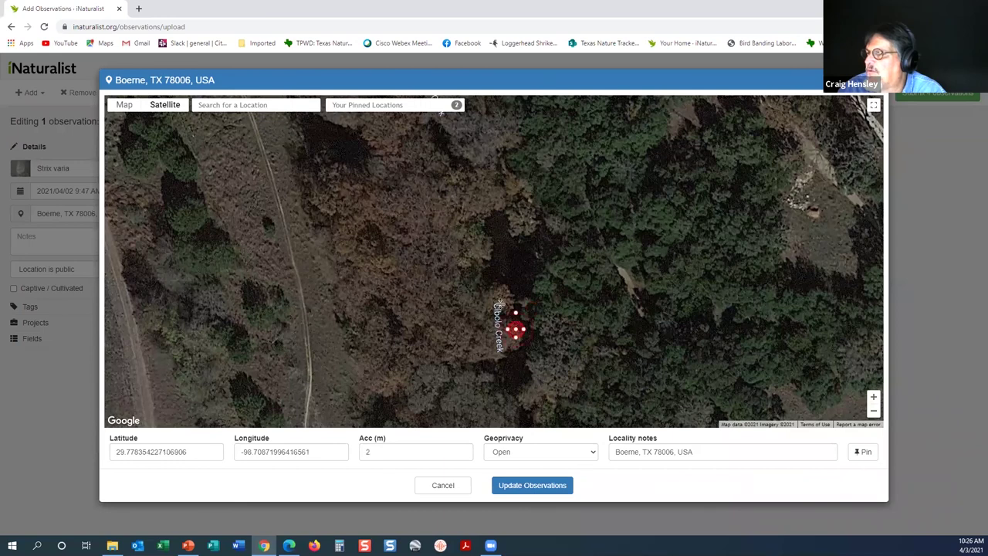
pyautogui.moveTo(524, 329); pyautogui.dragTo(543, 330)
pyautogui.click(532, 486)
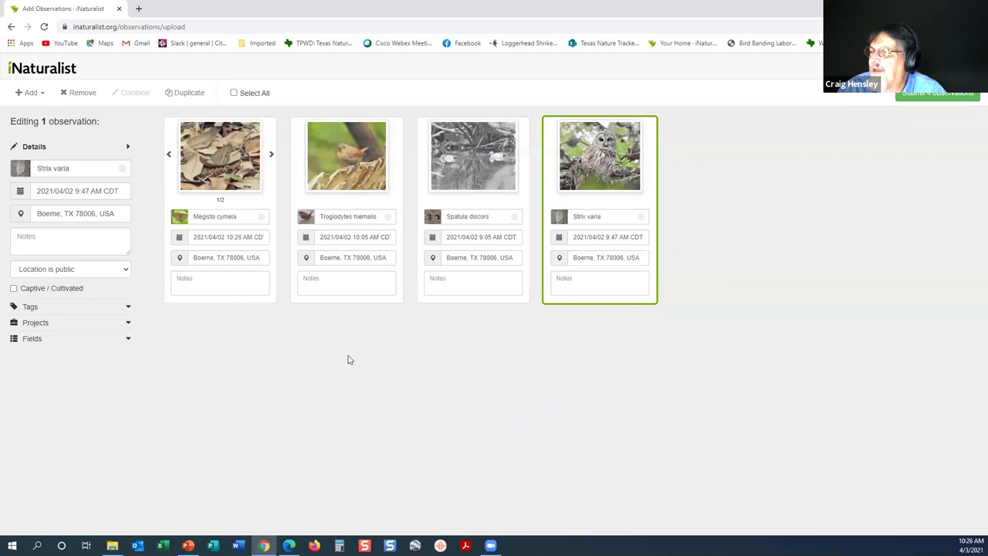
pyautogui.click(347, 360)
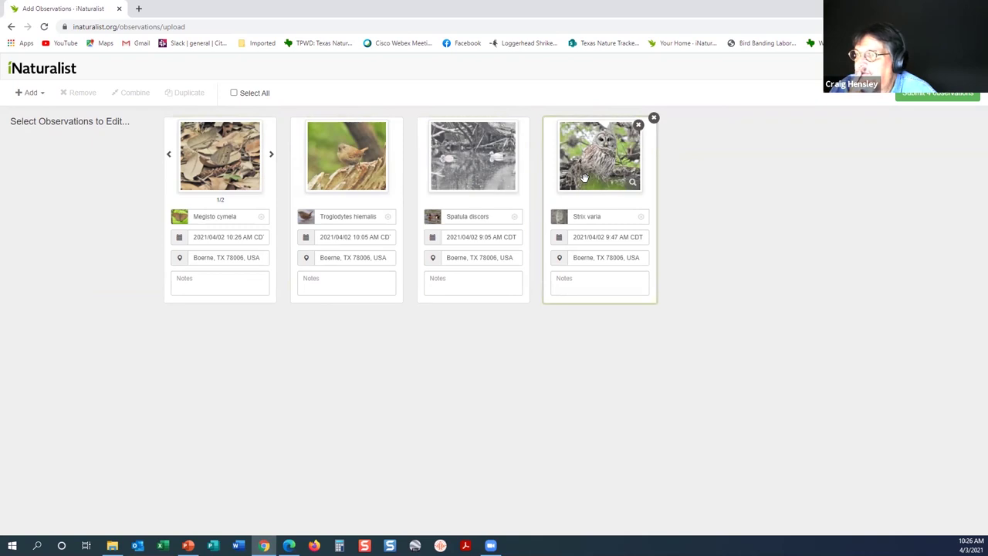
# Add the Winter Wren observation to the Birds of Texas project
pyautogui.click(292, 134)
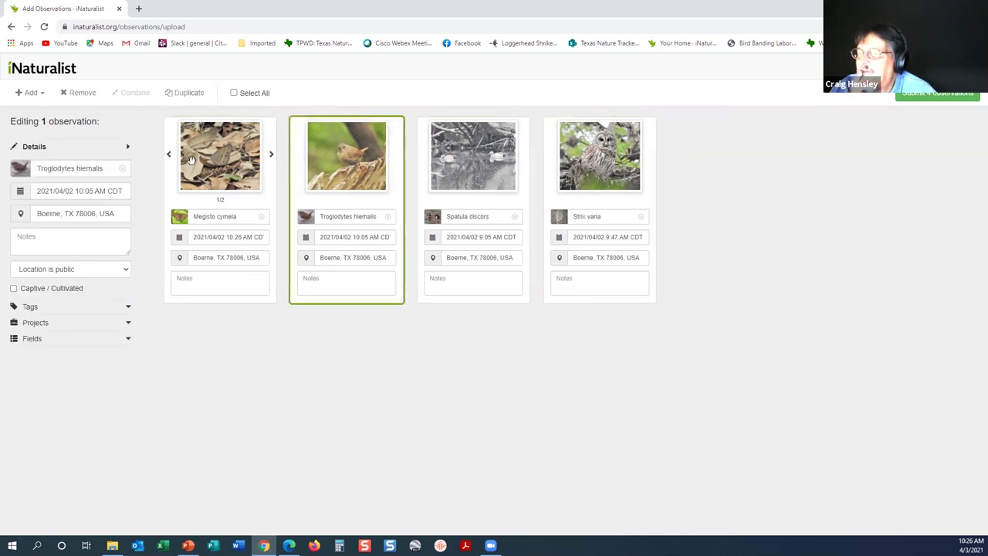
pyautogui.click(37, 322)
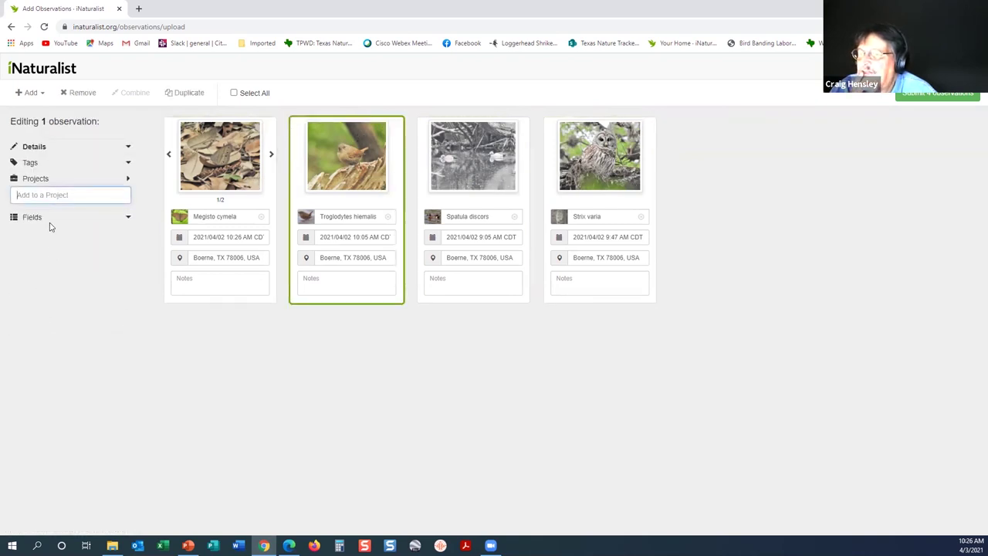
pyautogui.click(50, 197)
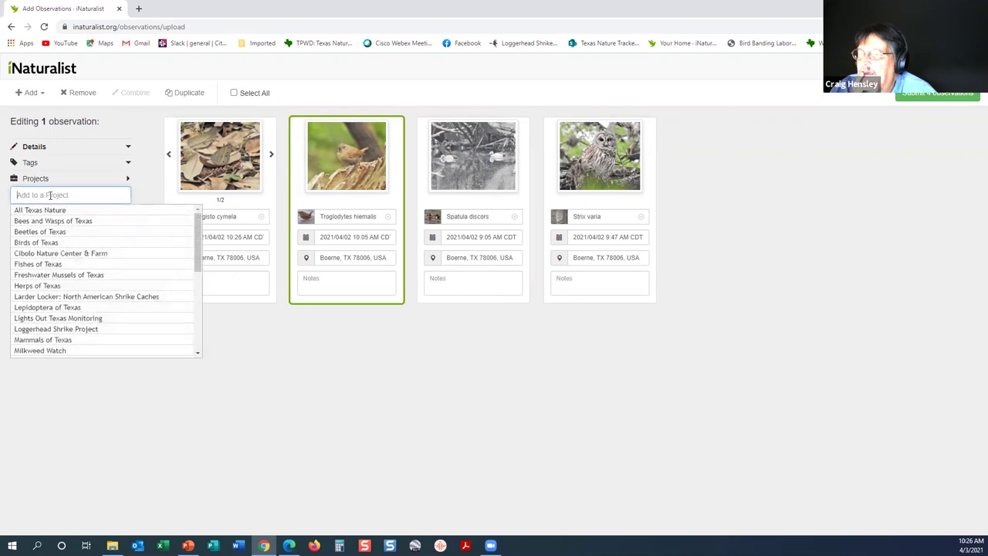
pyautogui.click(42, 244)
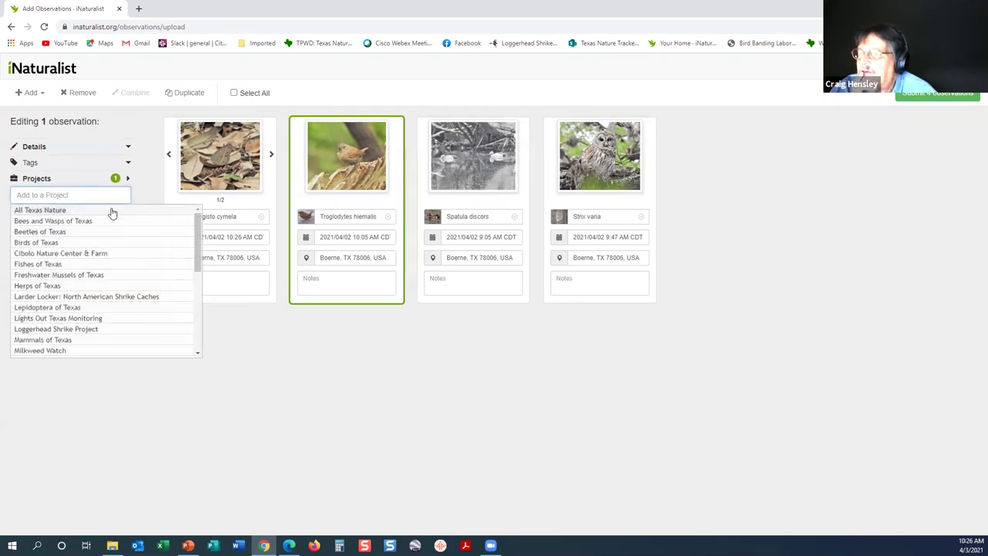
pyautogui.click(370, 379)
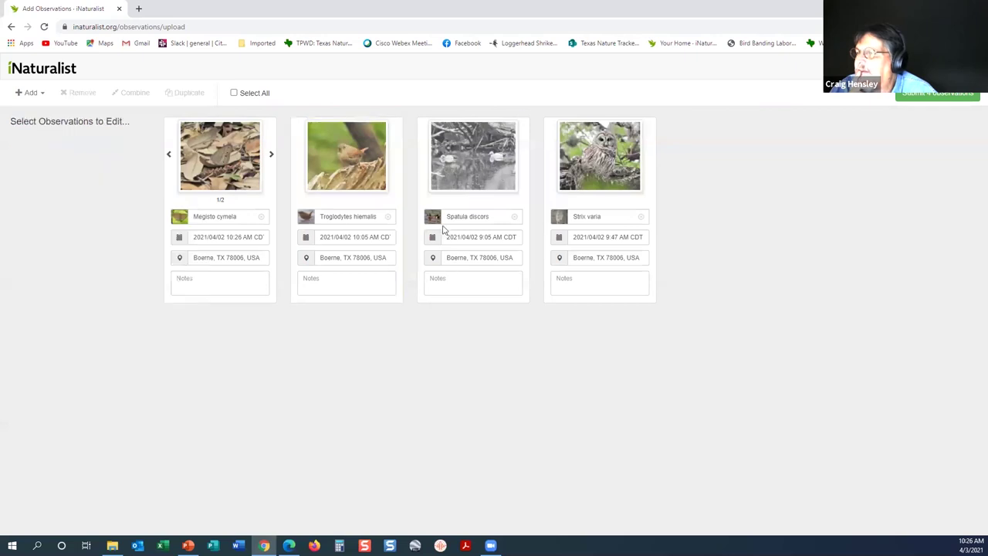
# Add the Blue-winged Teal observation to the Birds of Texas project
pyautogui.click(434, 203)
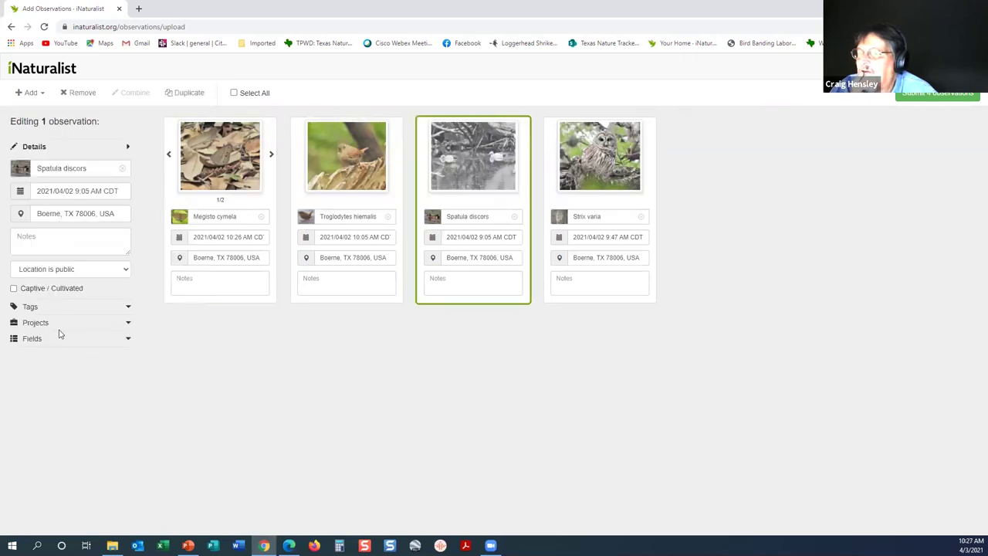
pyautogui.click(50, 325)
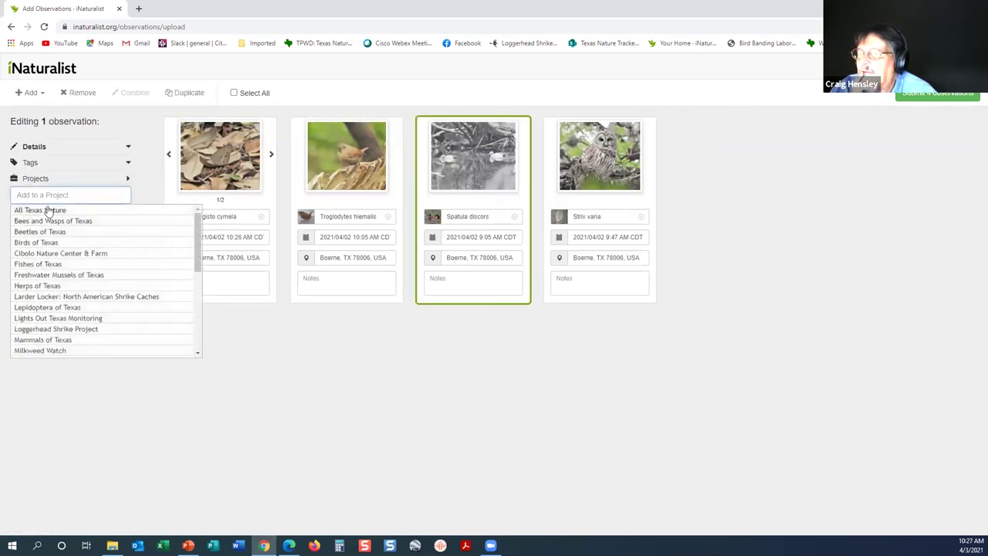
pyautogui.click(40, 246)
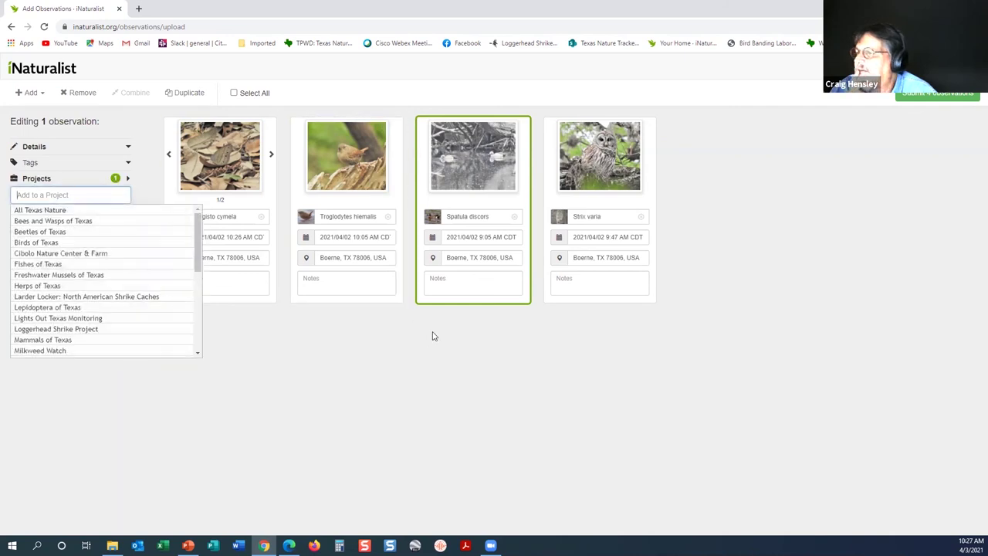
pyautogui.click(435, 335)
# Add the Barred Owl observation to the Birds of Texas project
pyautogui.click(566, 207)
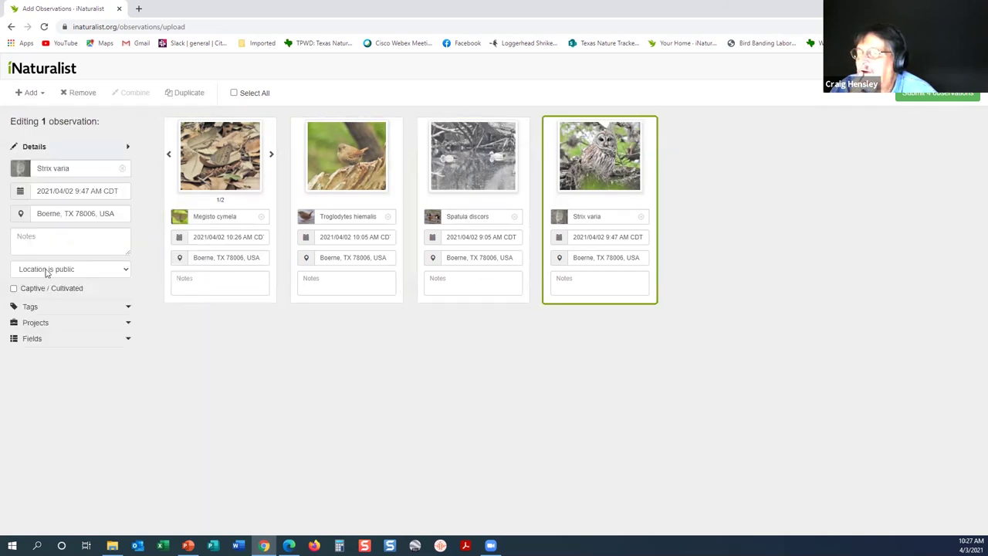
pyautogui.click(51, 324)
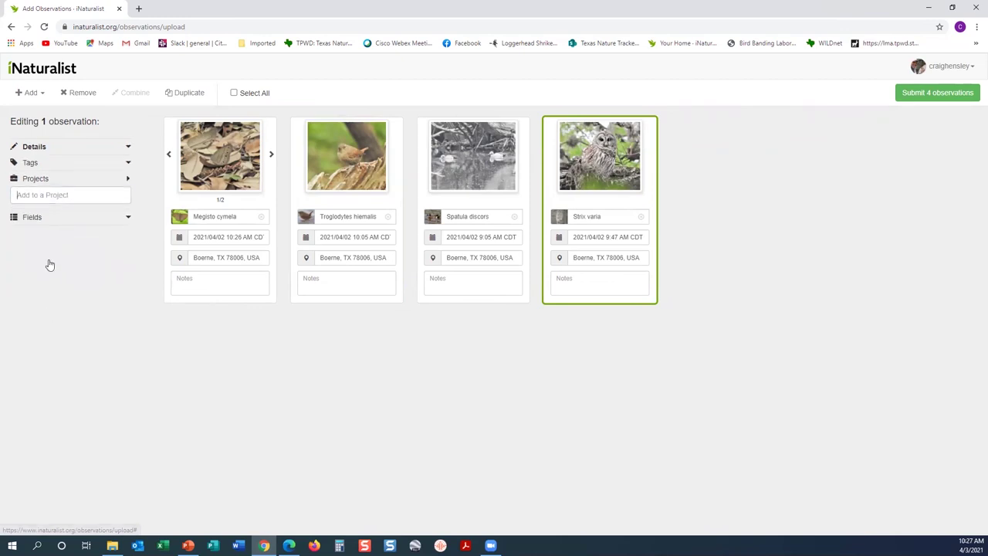
pyautogui.click(46, 244)
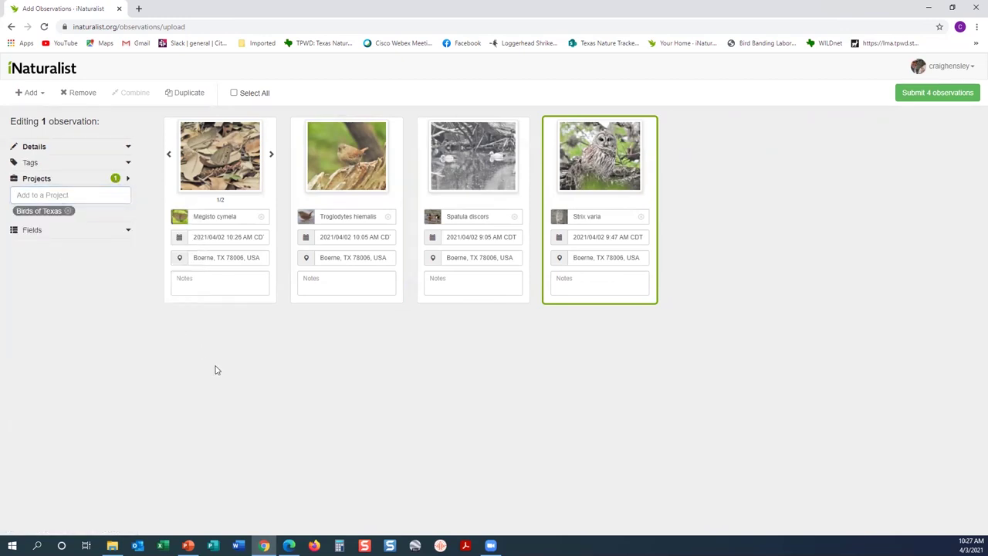
pyautogui.click(272, 386)
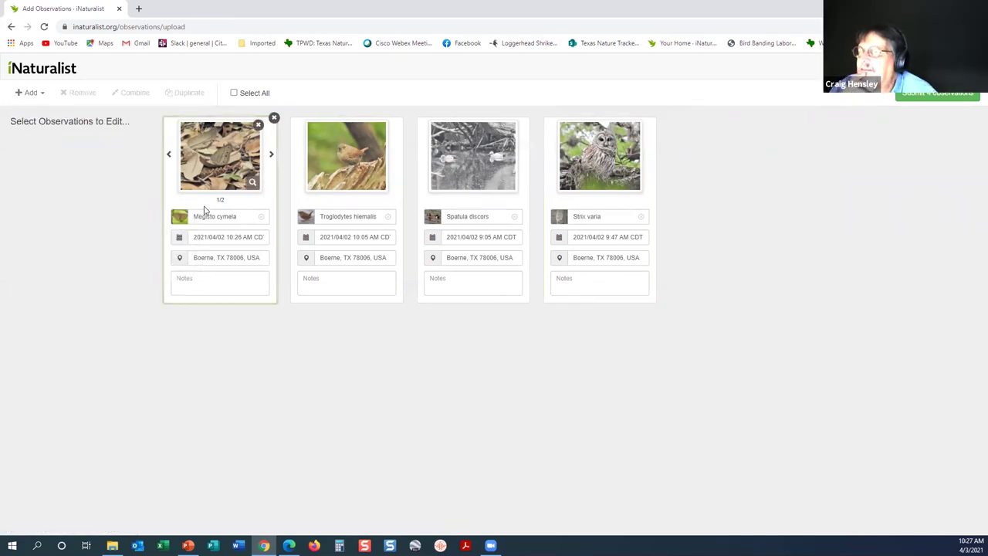
# Add the Megisto cymela butterfly observation to the Lepidoptera of Texas project
pyautogui.click(202, 207)
pyautogui.click(47, 325)
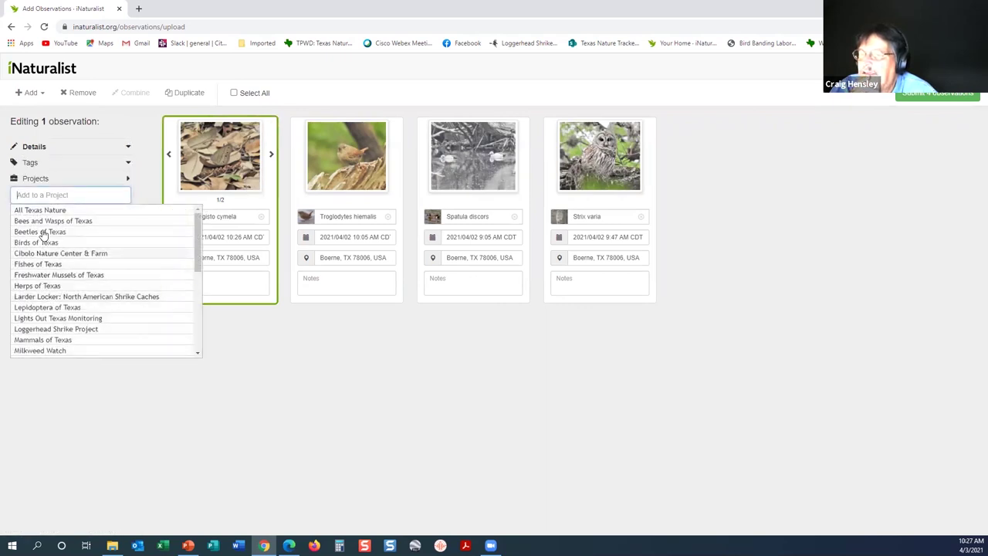
pyautogui.click(47, 309)
pyautogui.click(265, 393)
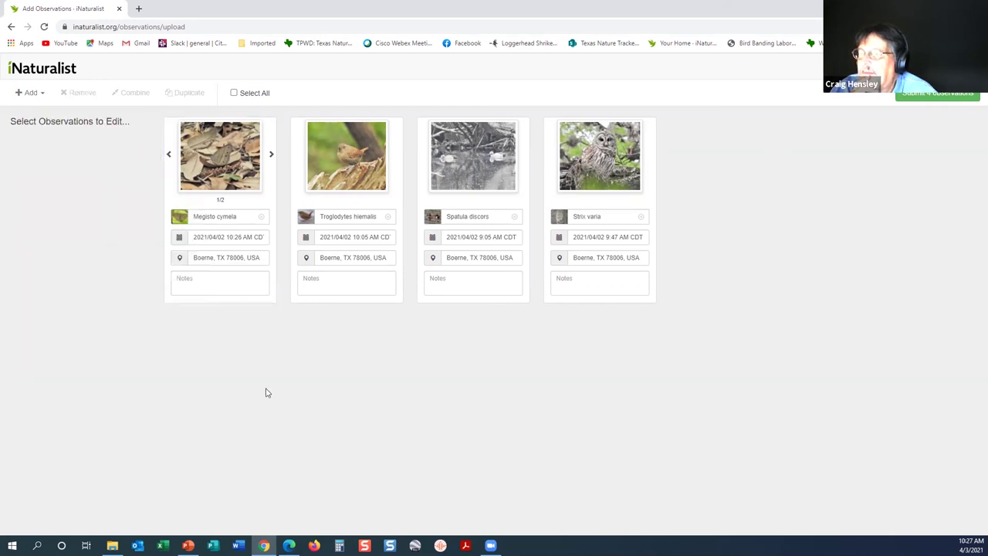
# Select all four observations and add them together to the Cibolo Nature Center & Farm project
pyautogui.click(272, 188)
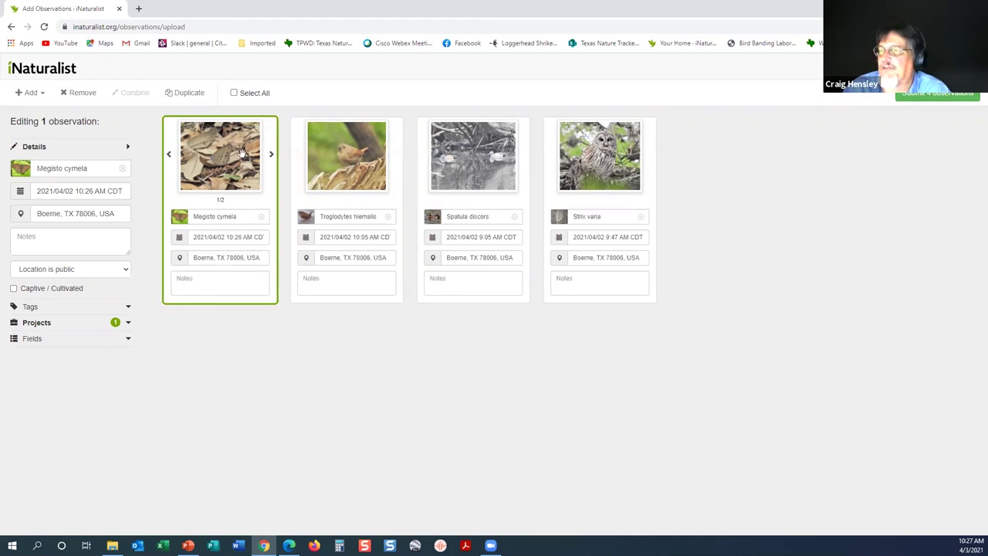
pyautogui.click(234, 93)
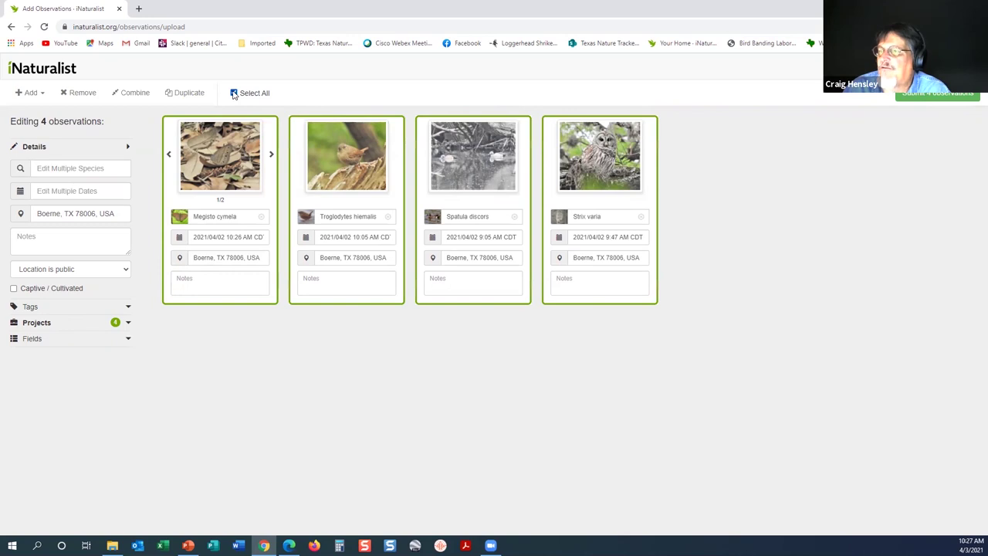
pyautogui.click(64, 325)
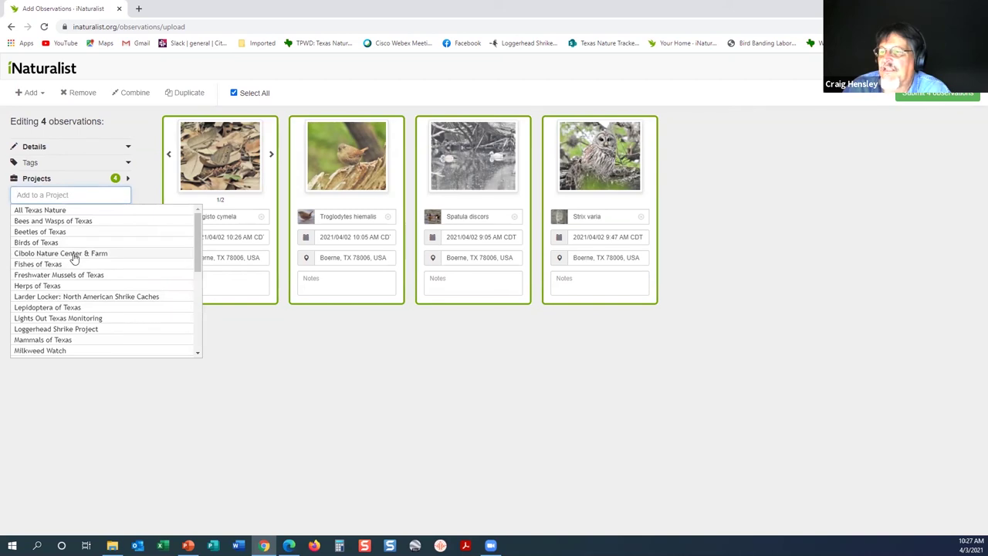
pyautogui.click(75, 254)
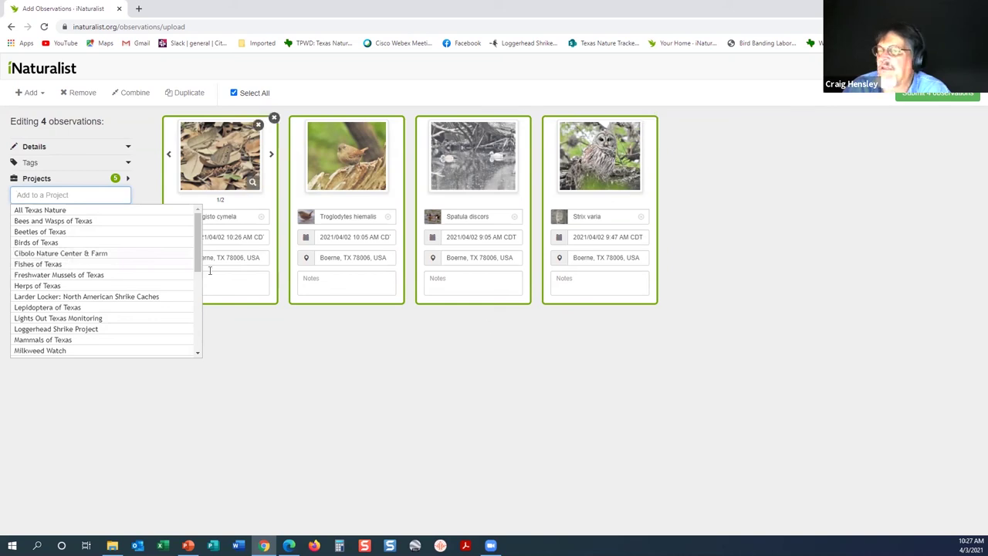
pyautogui.click(264, 340)
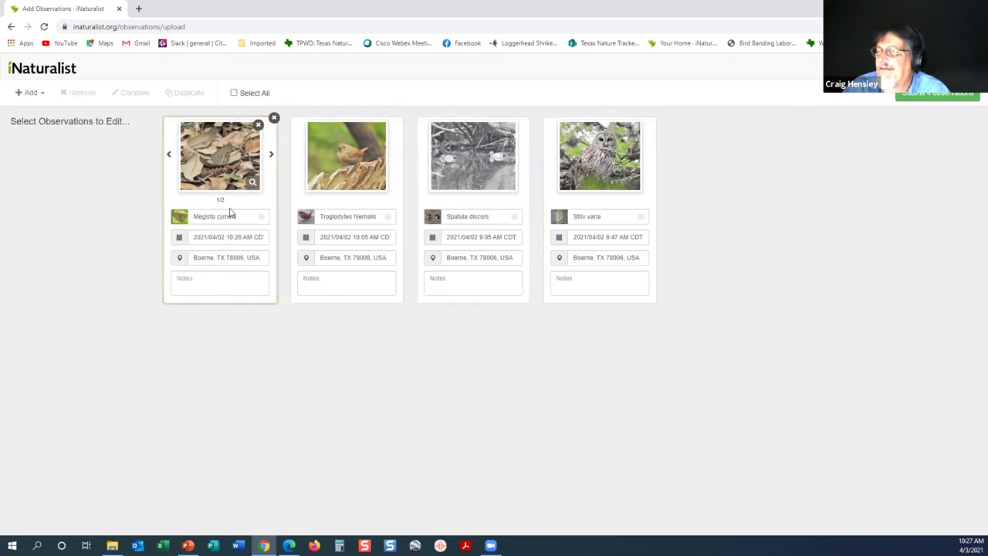
# Check the project assignments of each observation in turn, examining the Barred Owl's project list in detail
pyautogui.click(231, 207)
pyautogui.click(330, 207)
pyautogui.click(484, 203)
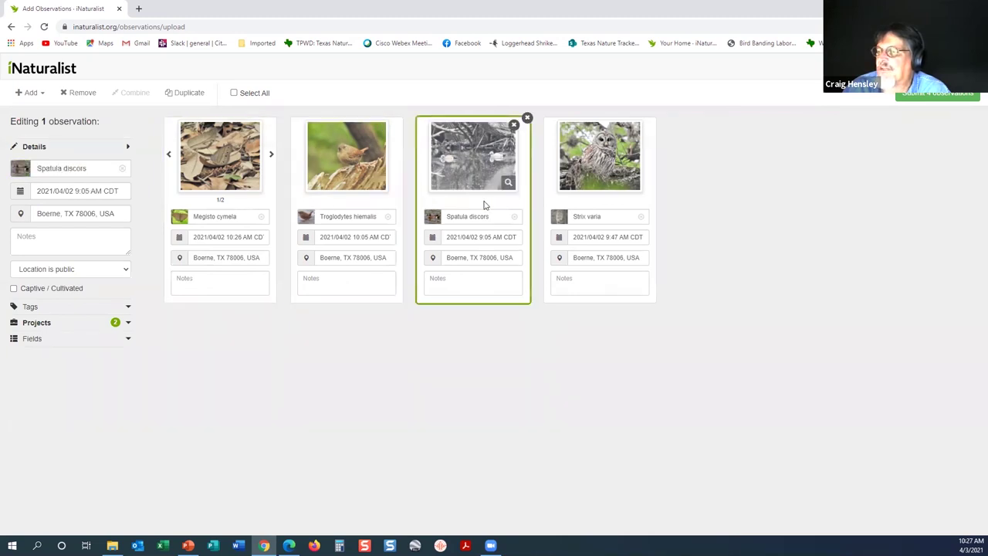
pyautogui.click(554, 200)
pyautogui.click(66, 326)
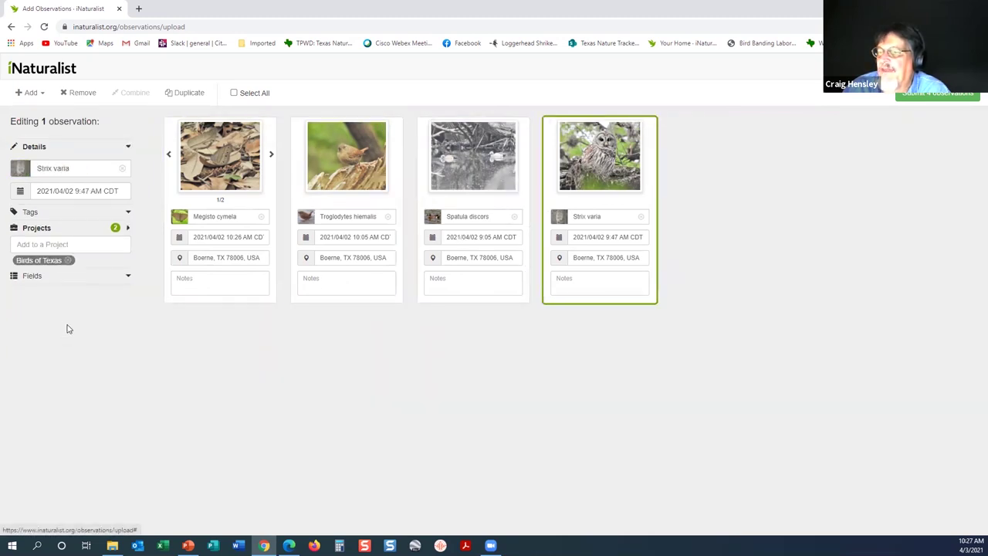
pyautogui.click(297, 434)
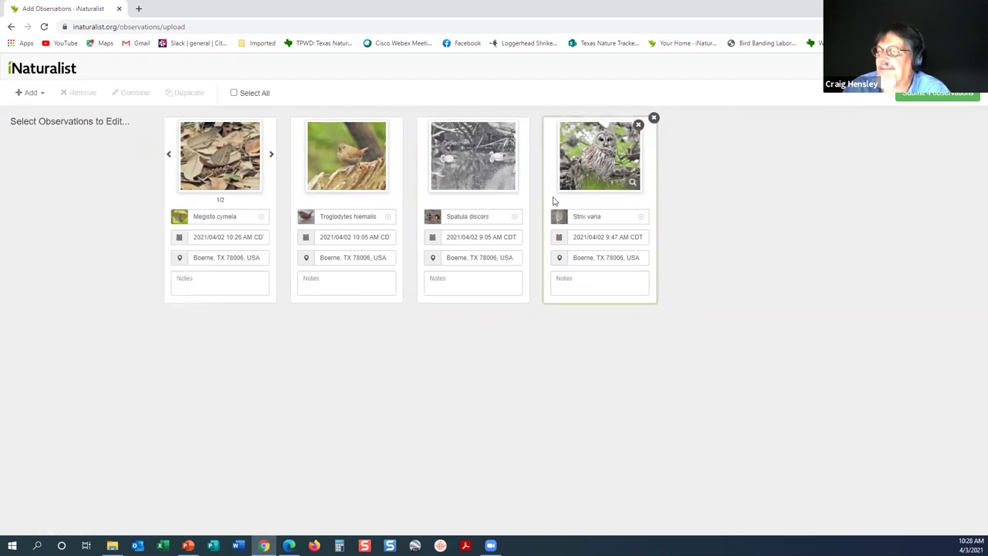
pyautogui.click(553, 200)
pyautogui.click(38, 323)
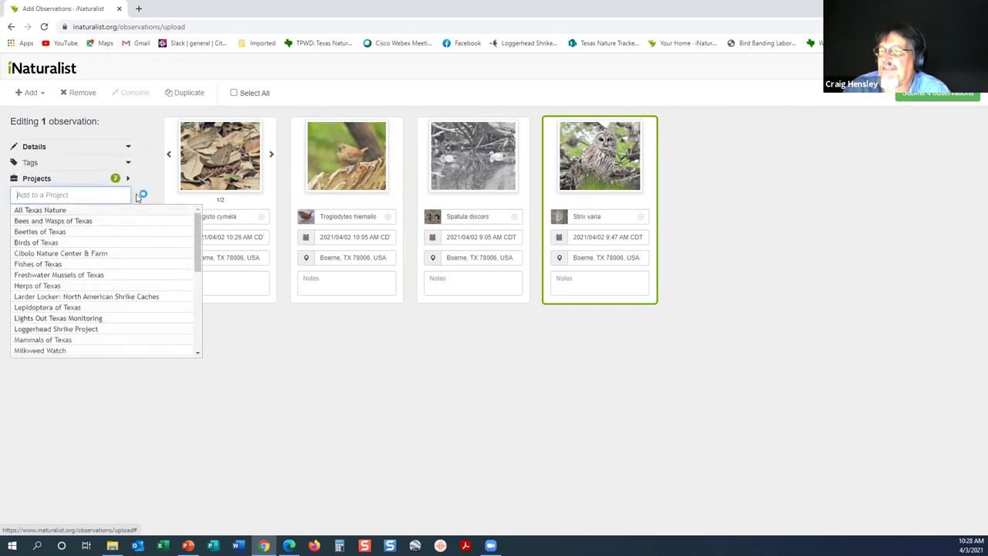
pyautogui.click(138, 199)
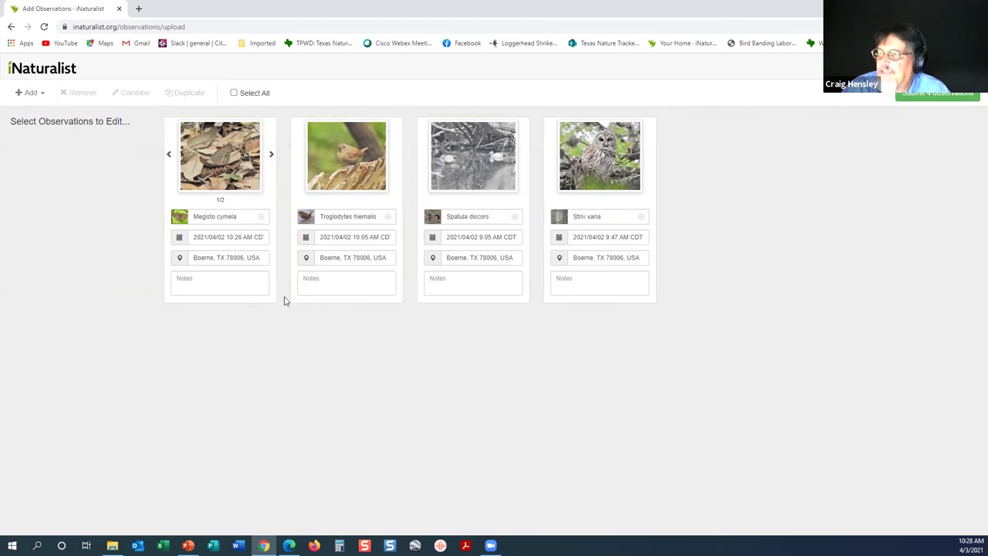
# Submit the four prepared observations
pyautogui.click(924, 96)
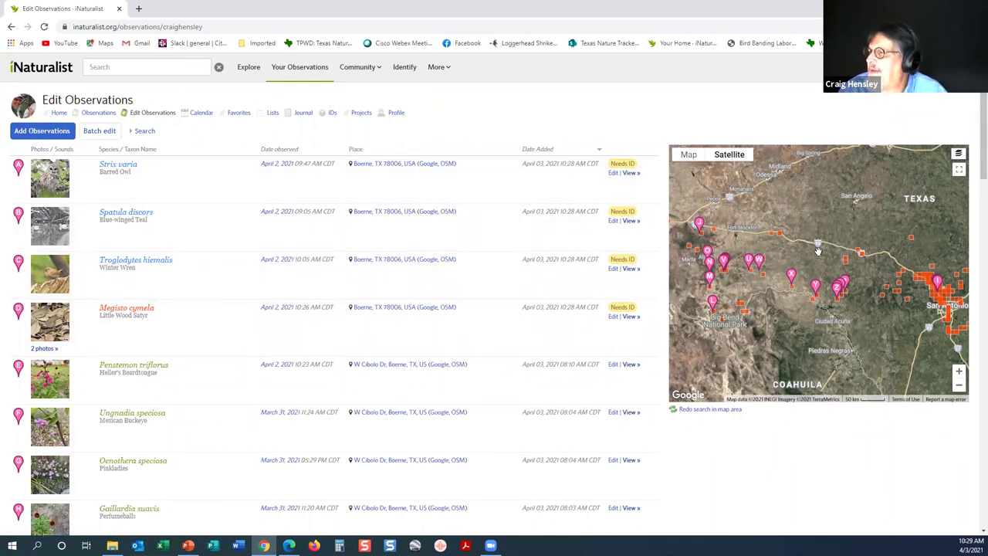
# Examine the geographic spread of all personal observations on the full-screen map, and return to the observations list
pyautogui.click(959, 170)
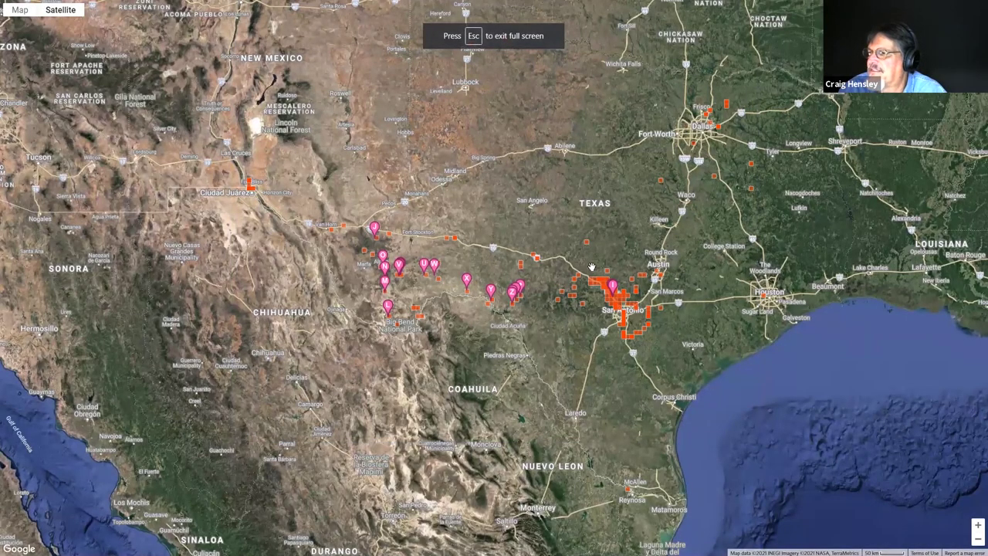
pyautogui.scroll(-2, 591, 267)
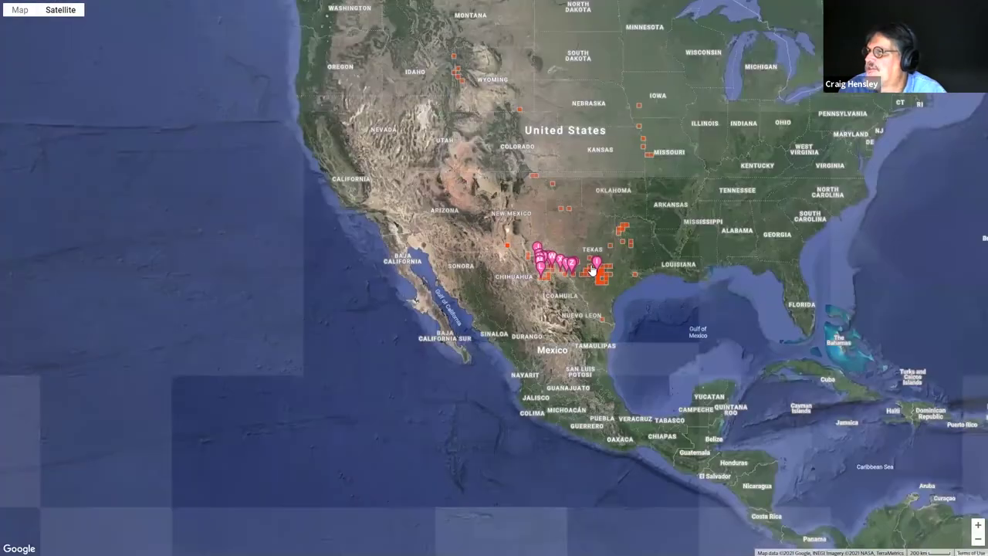
pyautogui.scroll(-2, 591, 267)
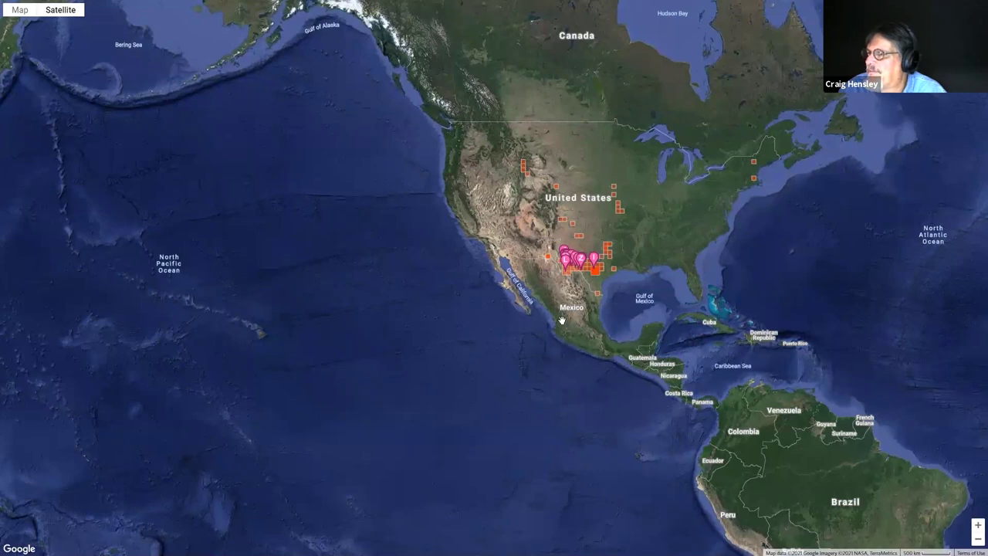
pyautogui.scroll(2, 572, 264)
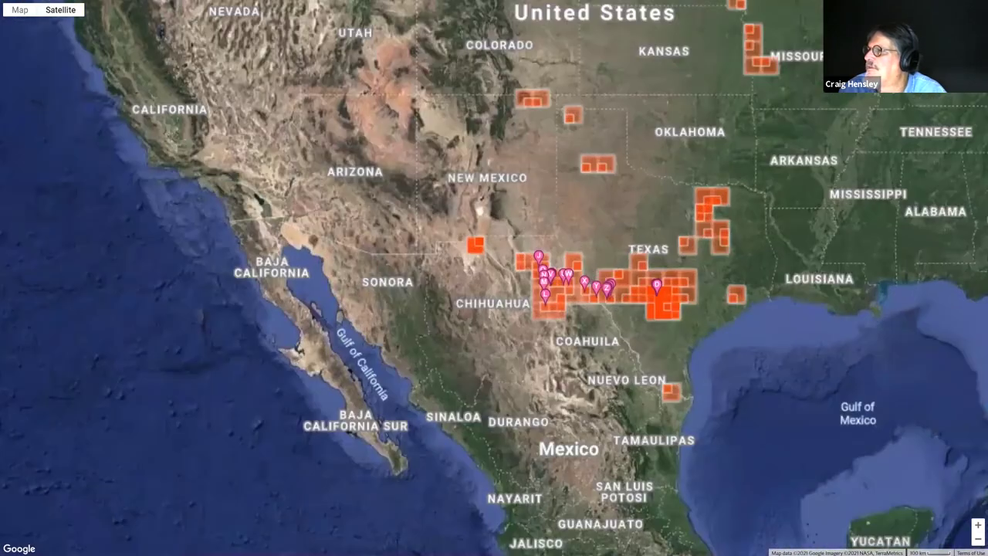
pyautogui.press('Escape')
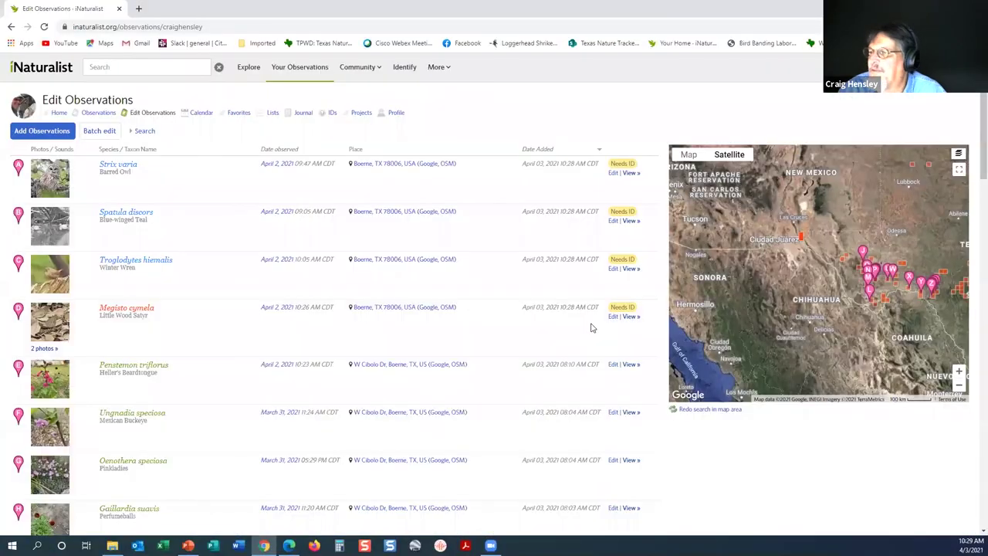